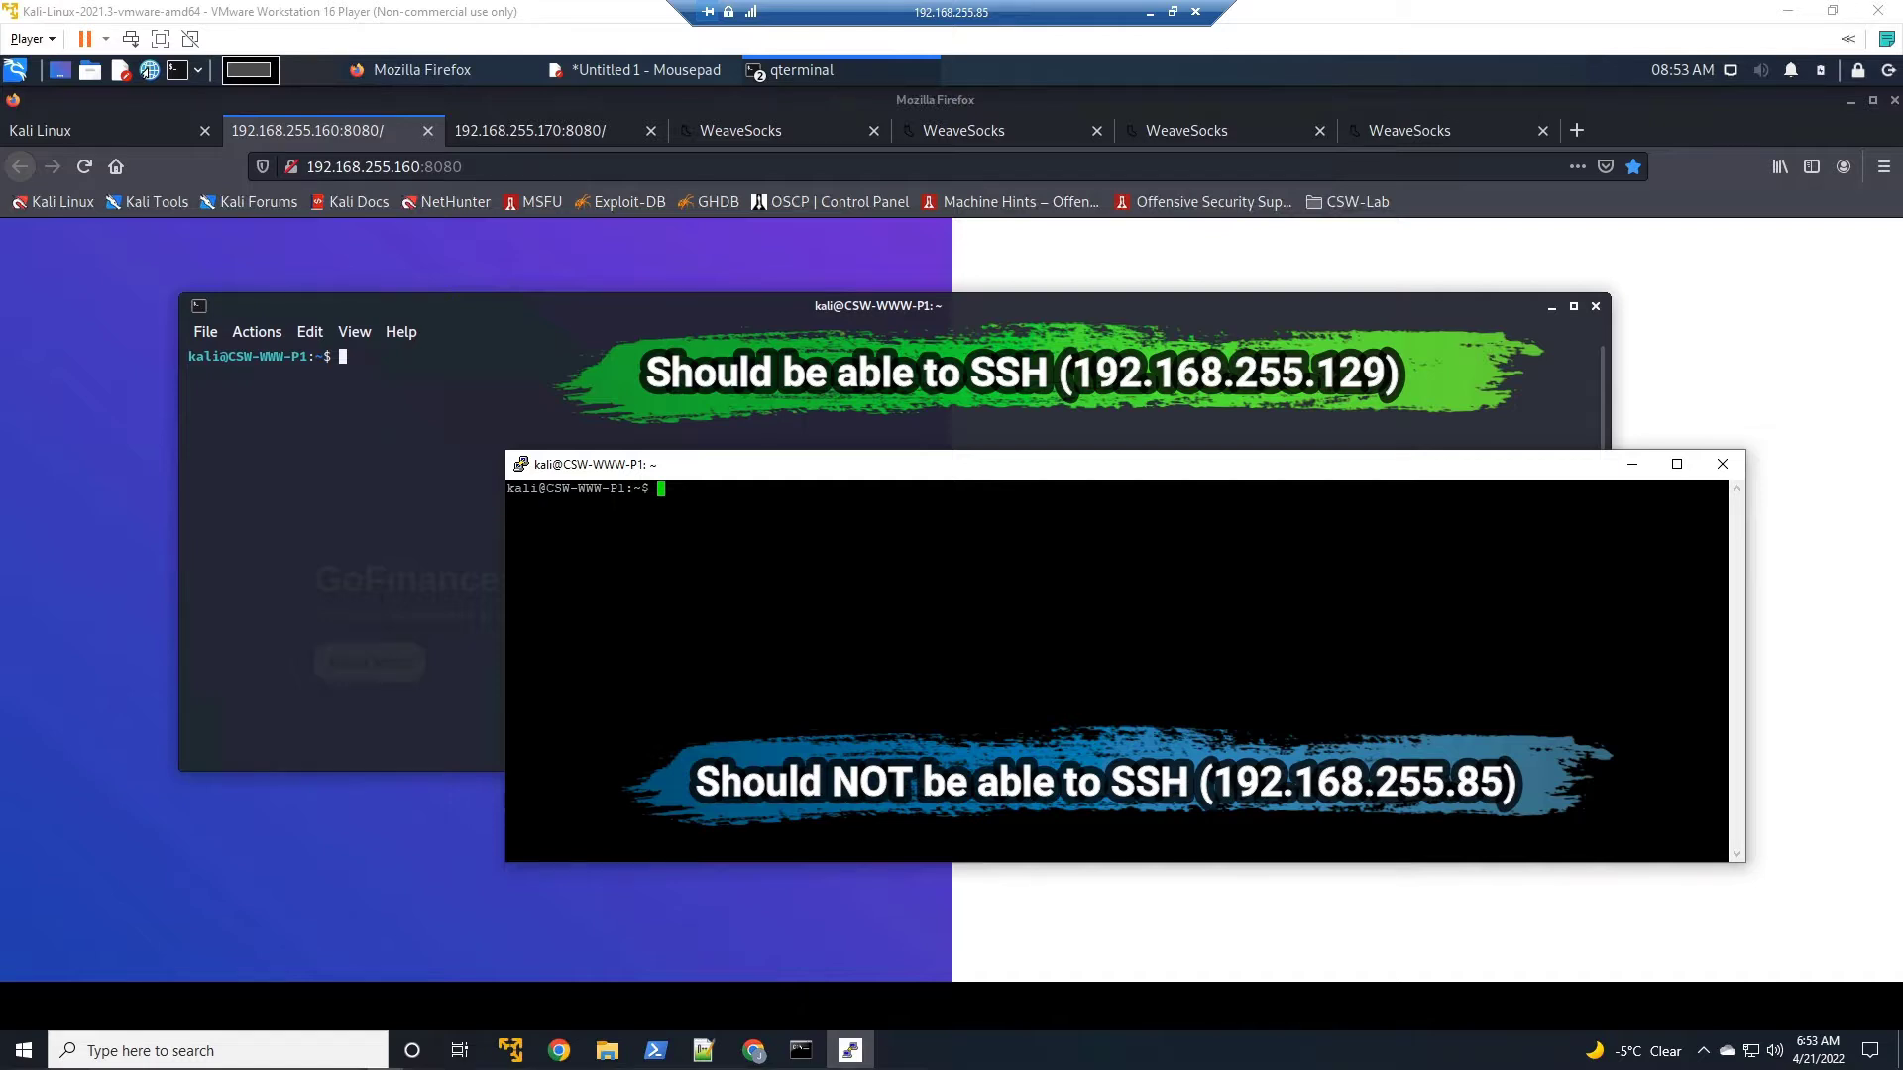
List the web server's firewall rules with "sudo iptables -L" and check its SSH connections with "netstat | grep ssh"
text(sudo iptables -L)
key(Return)
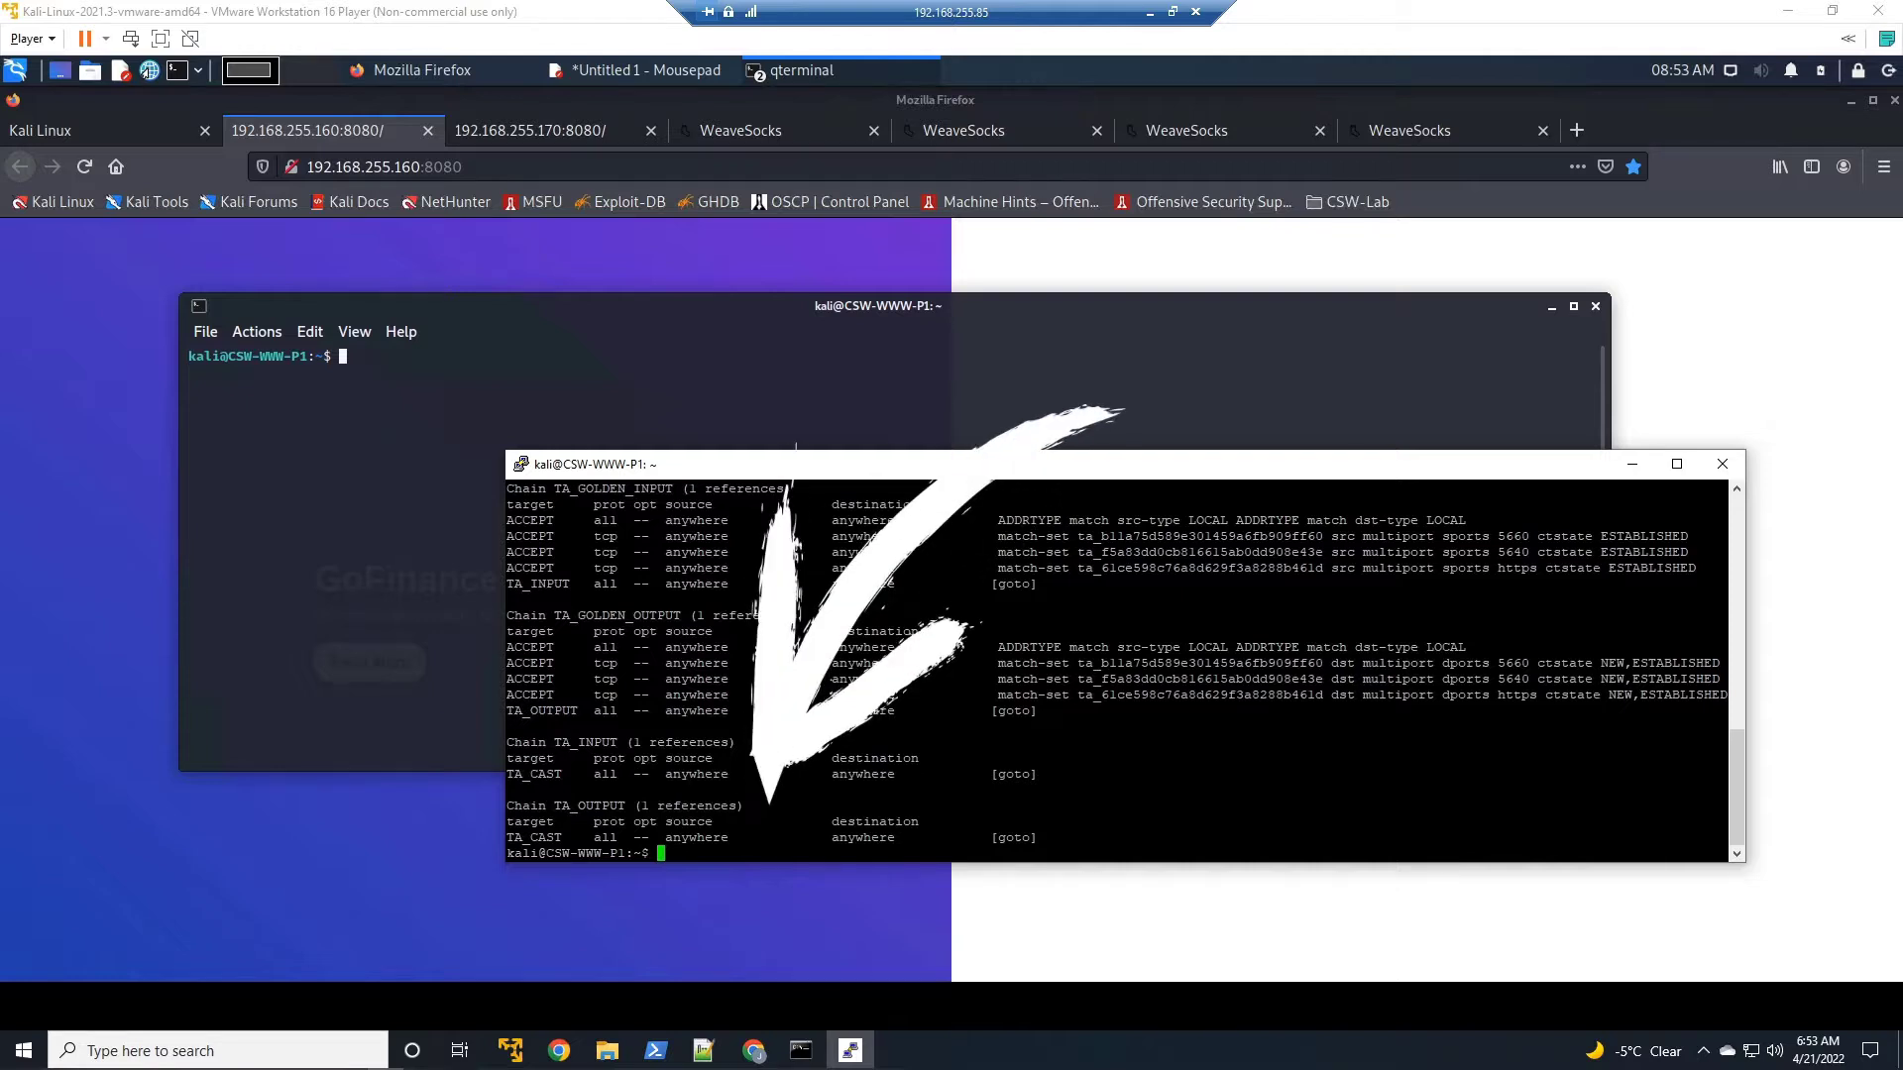
text(clear)
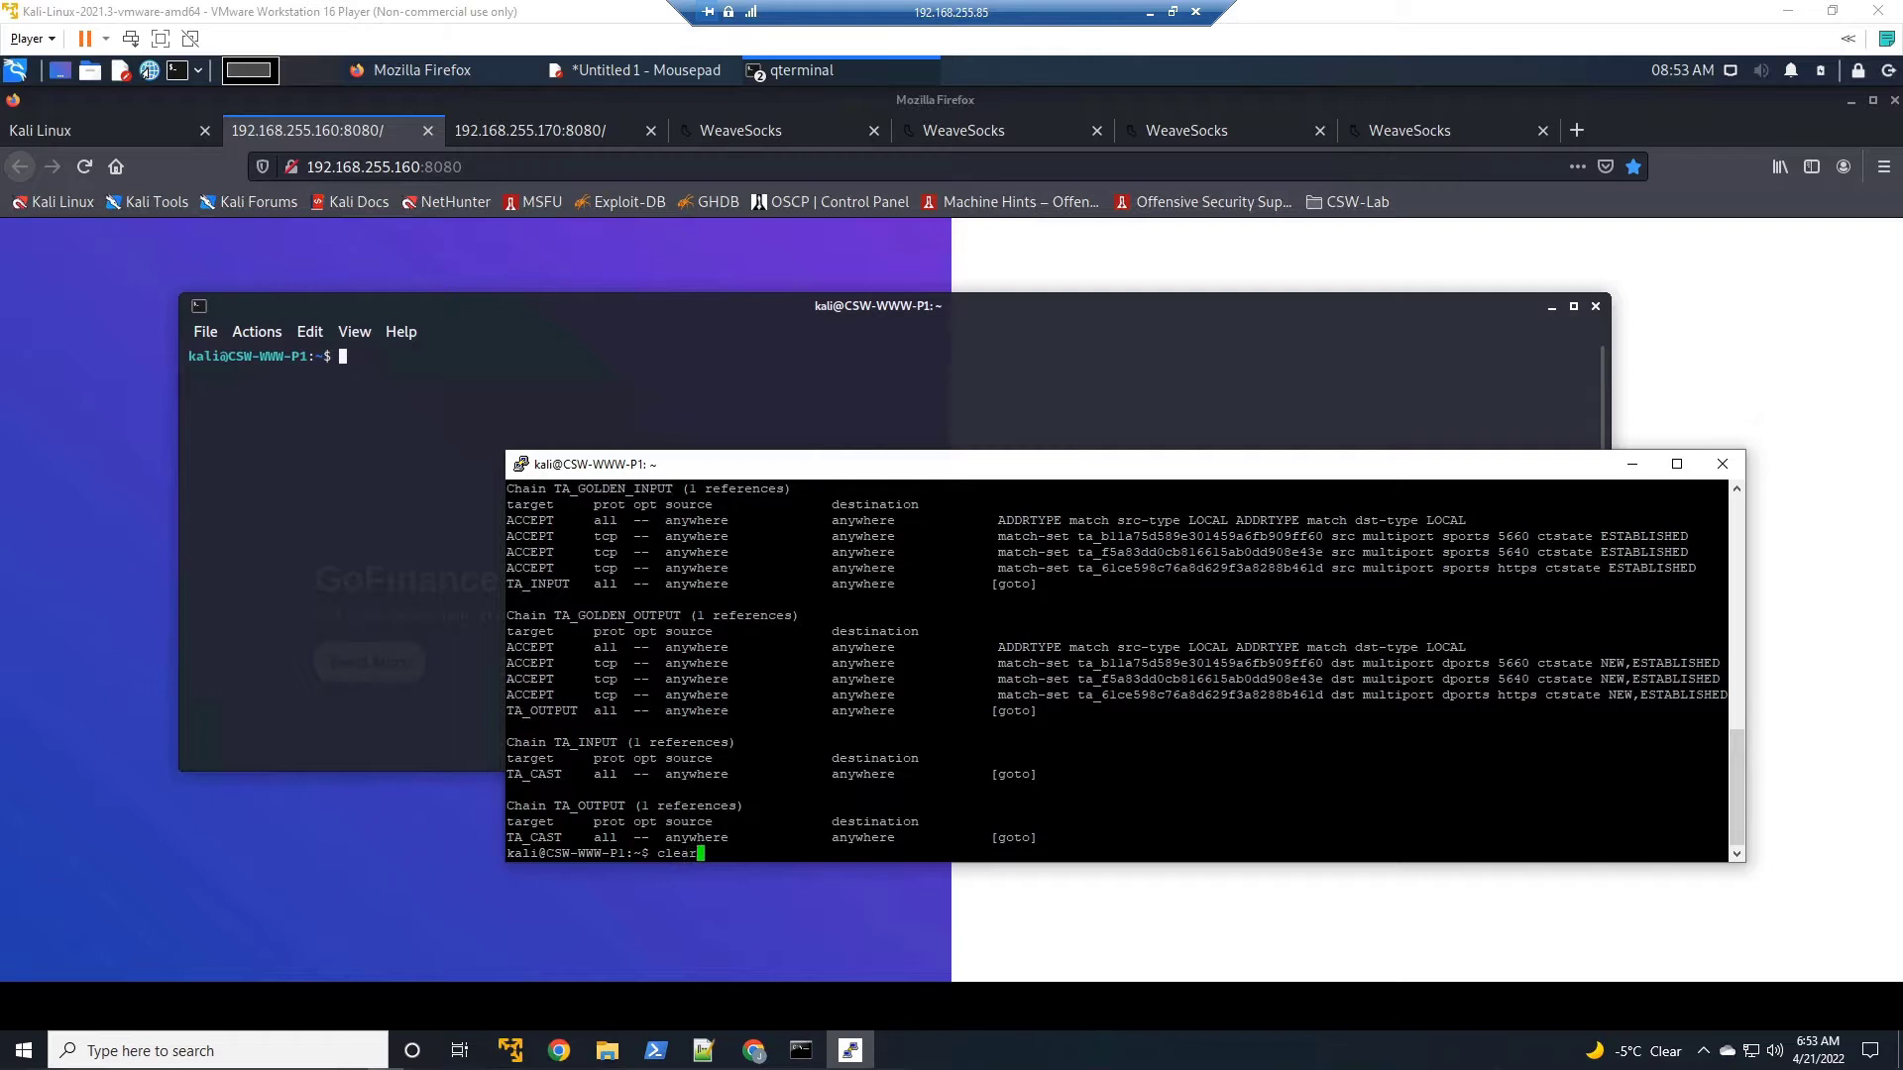
key(Return)
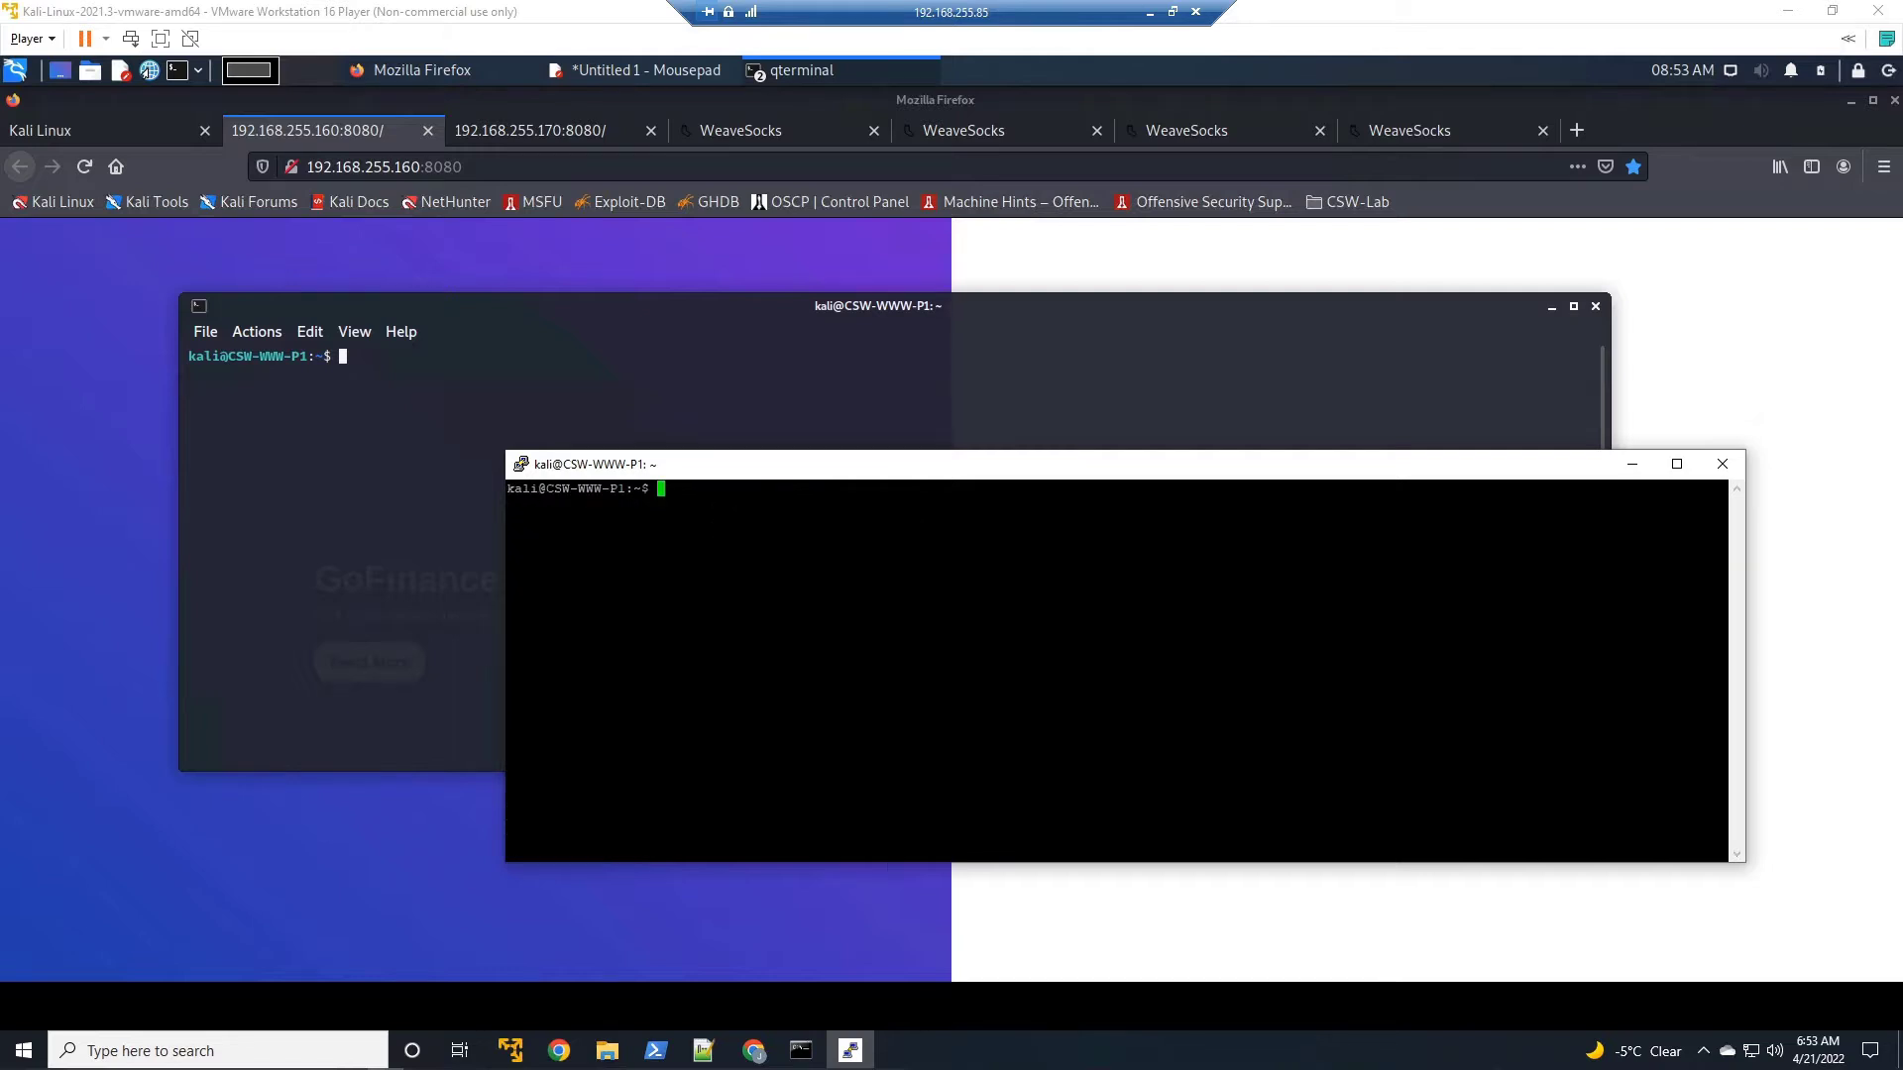
text(netstat | grep ssh)
key(Return)
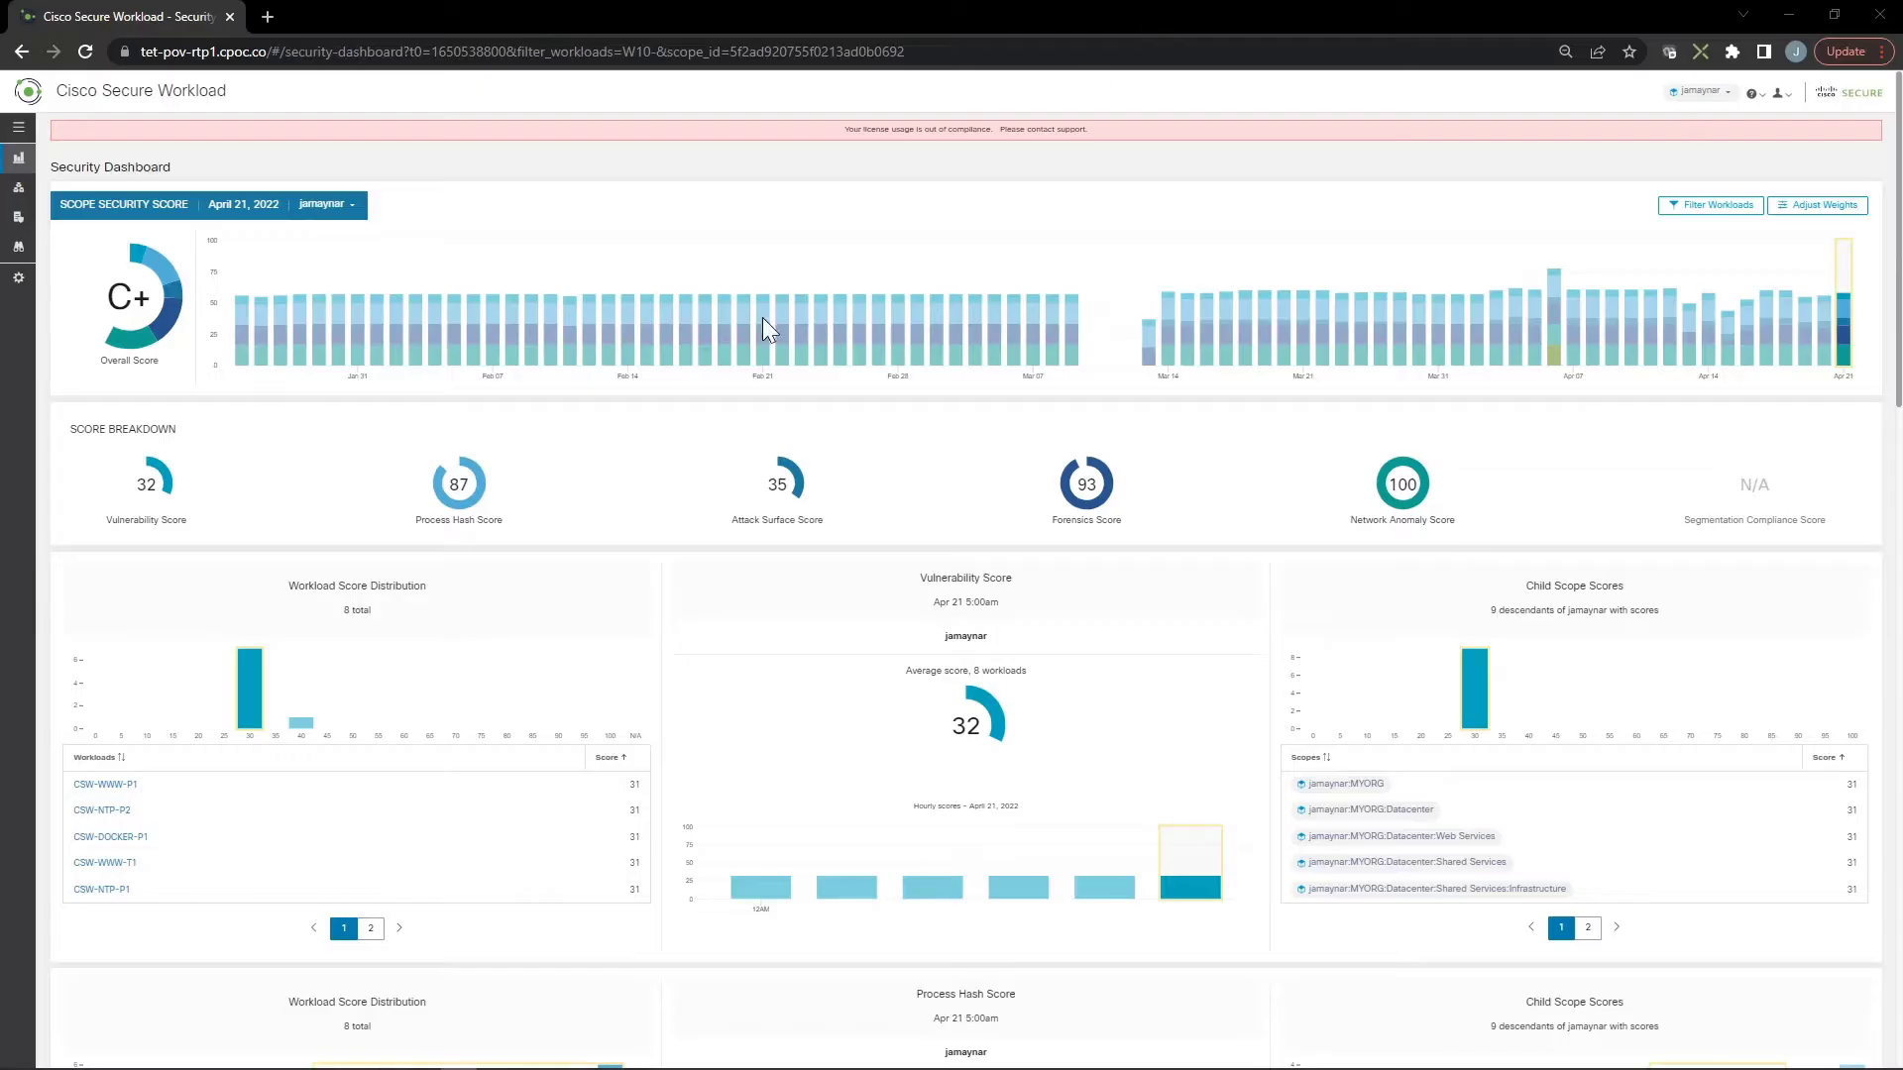
In Cisco Secure Workload, create a segmentation application workspace named MGMT-129 with the MYORG:Datacenter scope
mouse_move(14, 194)
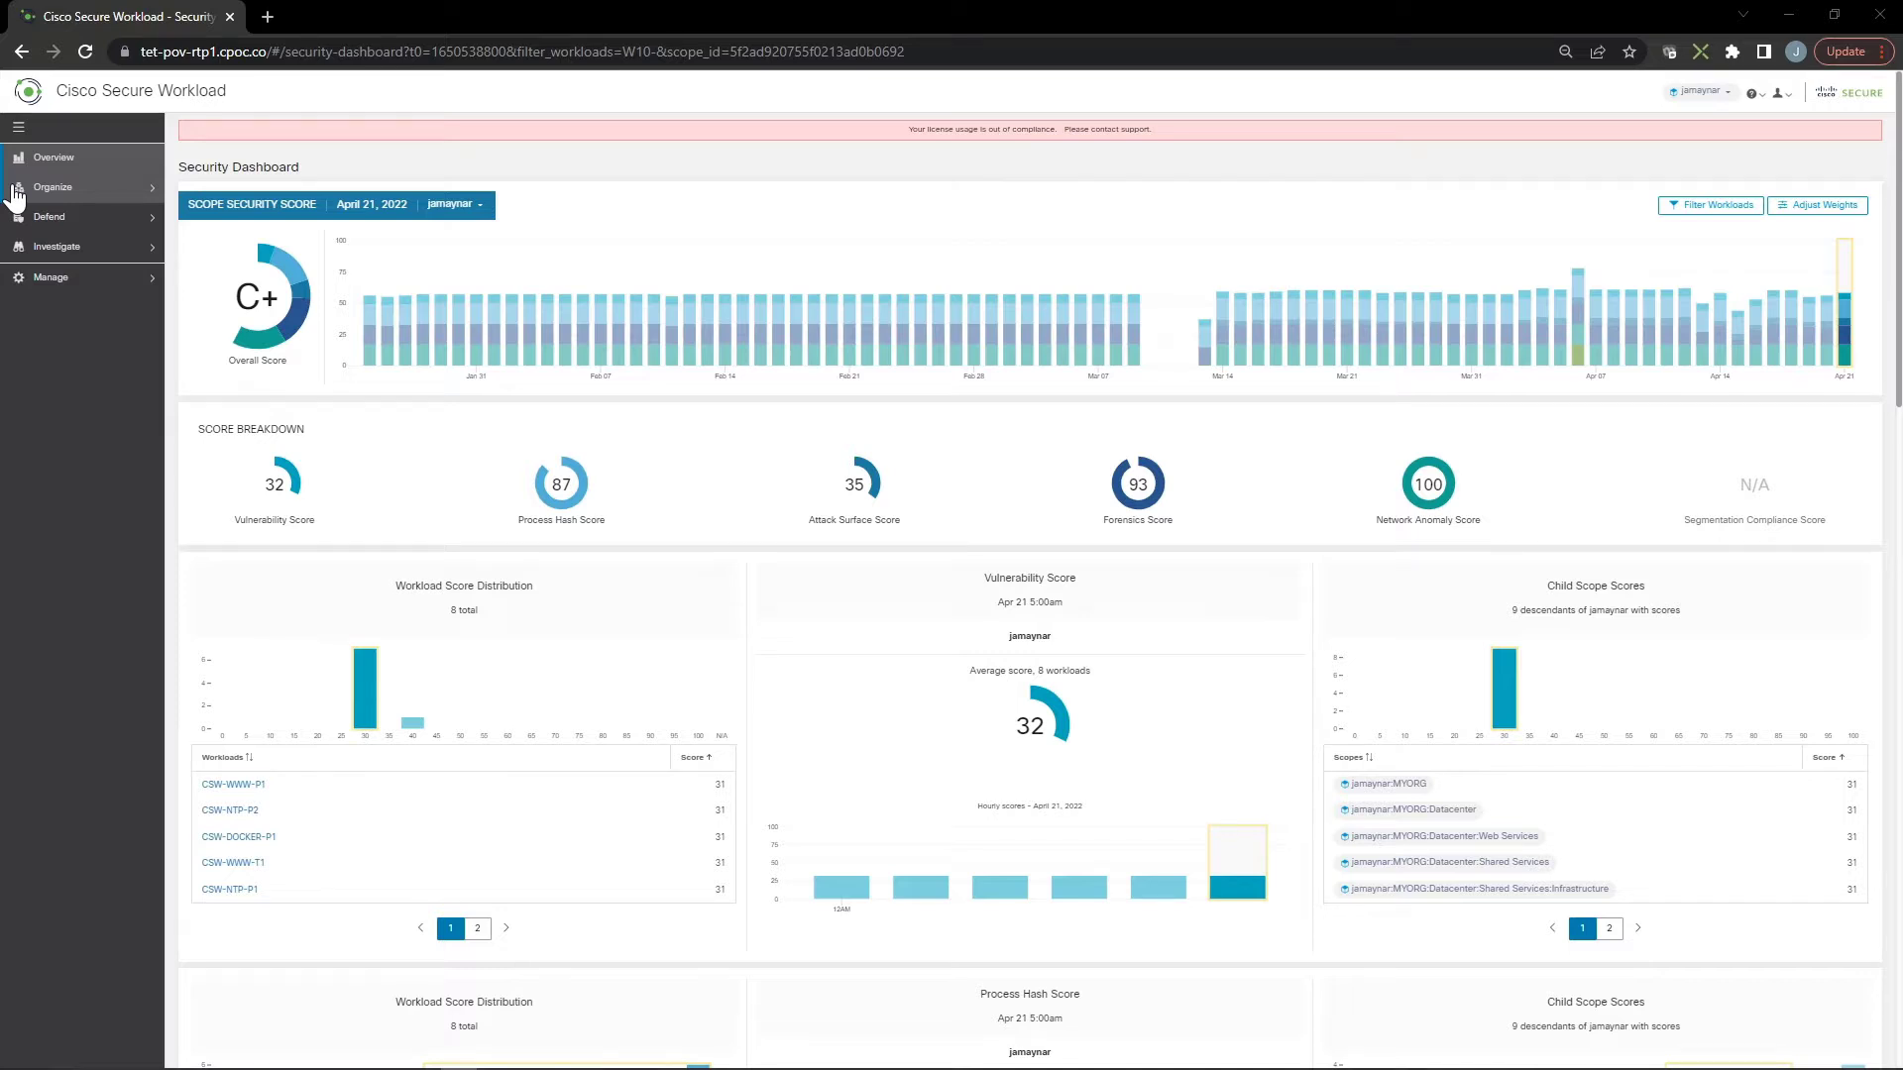
click(30, 216)
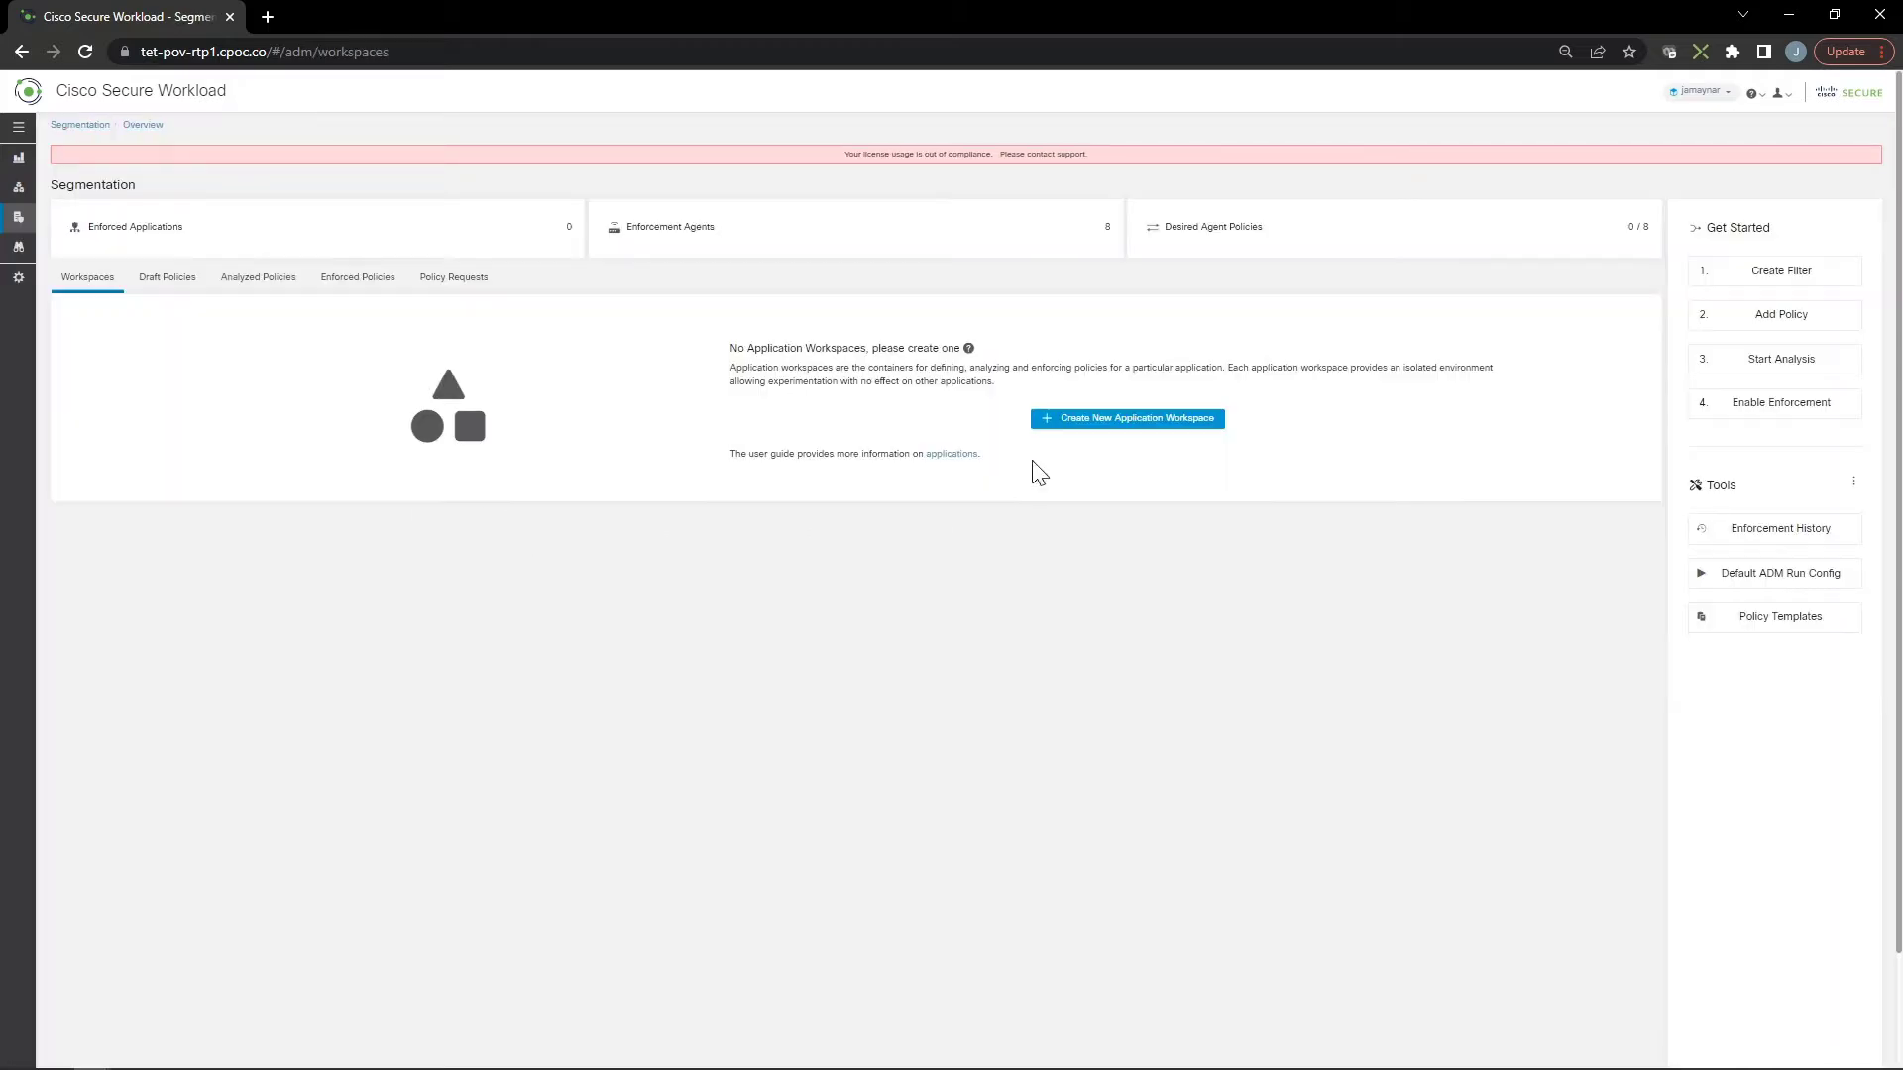
click(1113, 419)
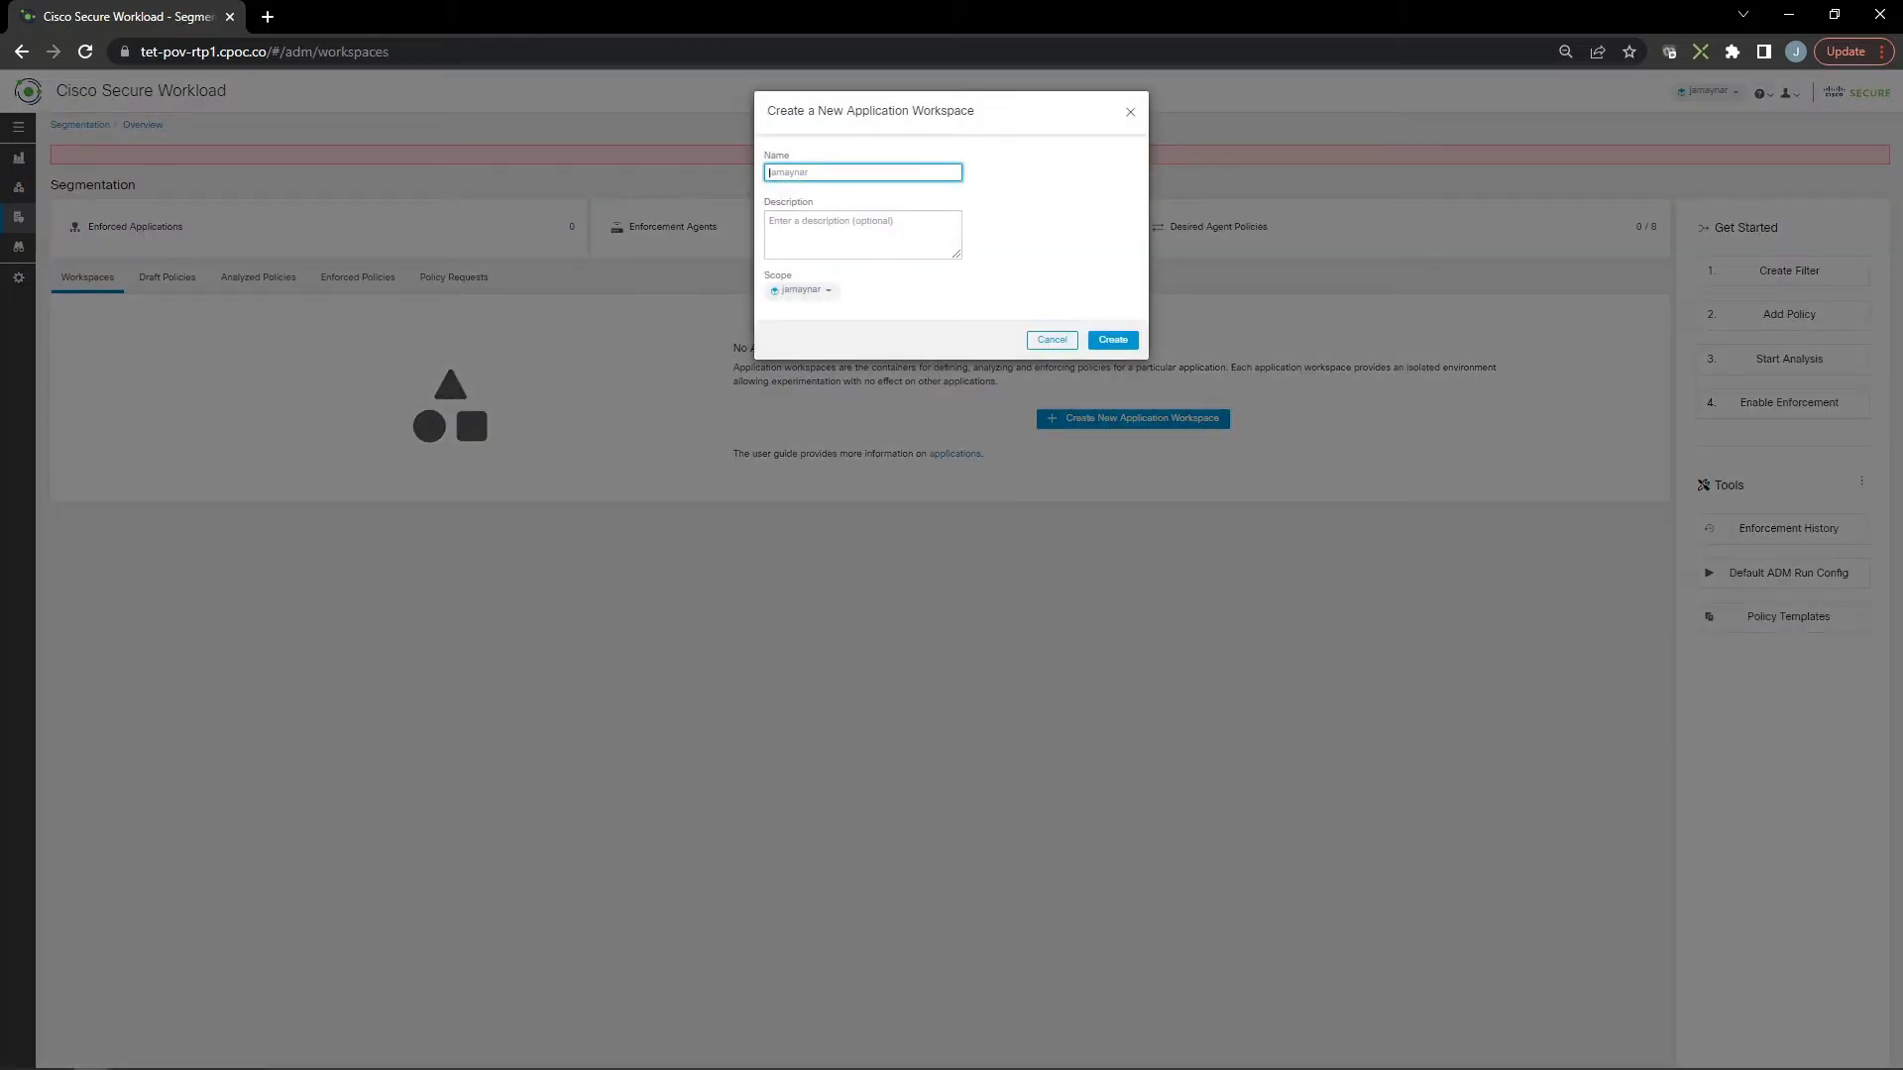
text(MGMT-129)
click(812, 291)
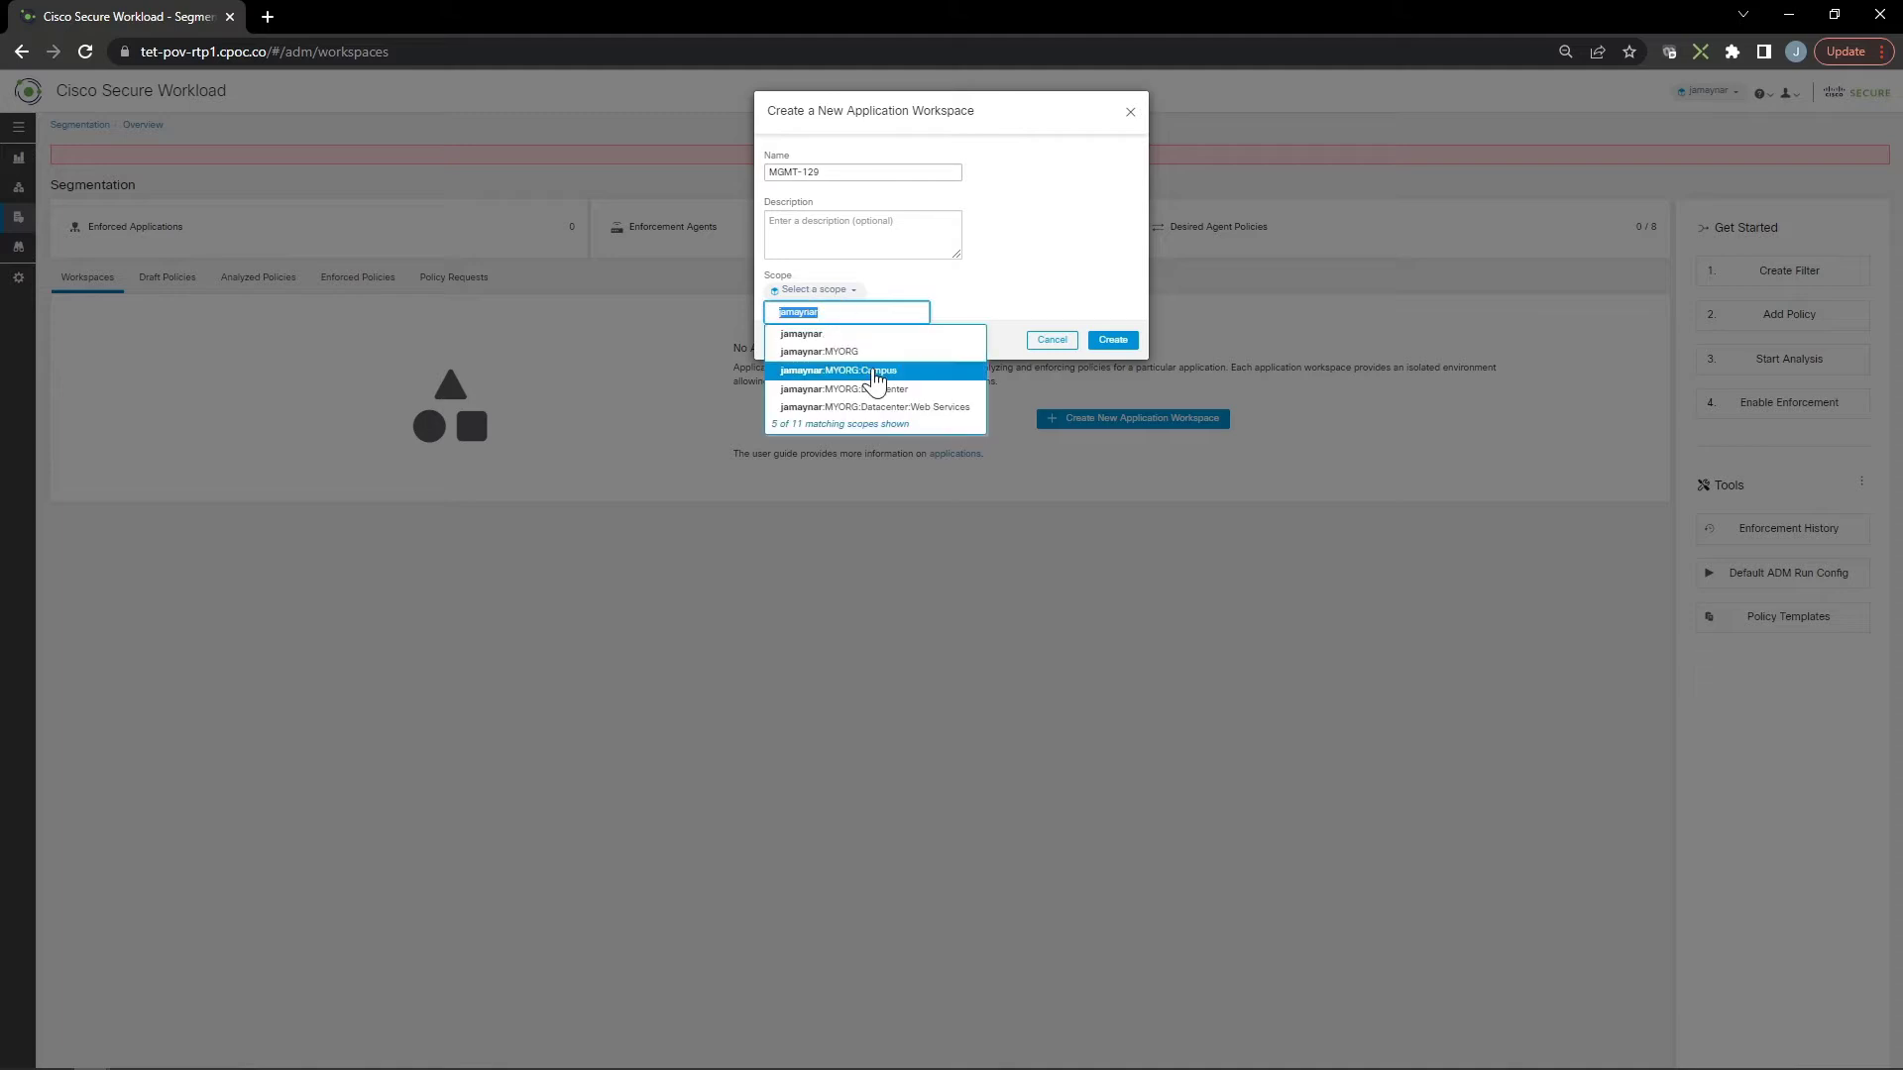
click(882, 391)
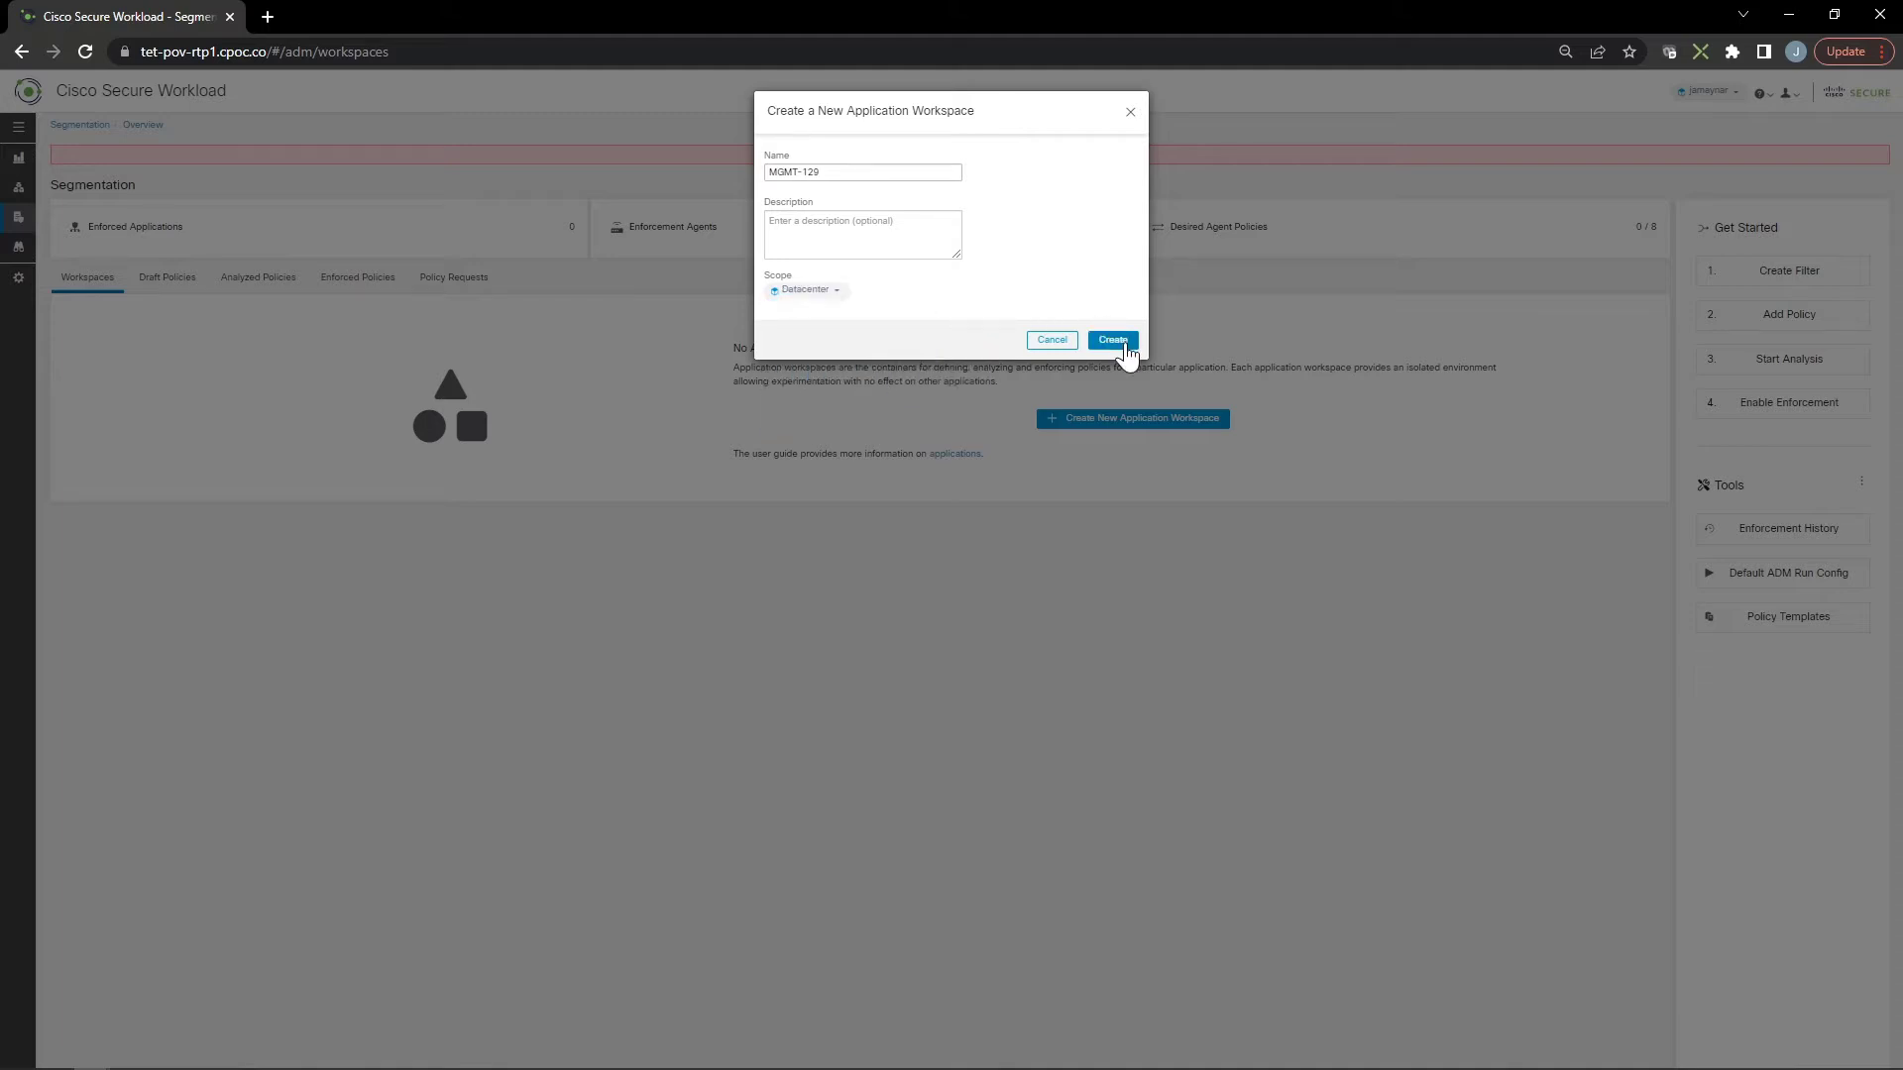
click(1124, 345)
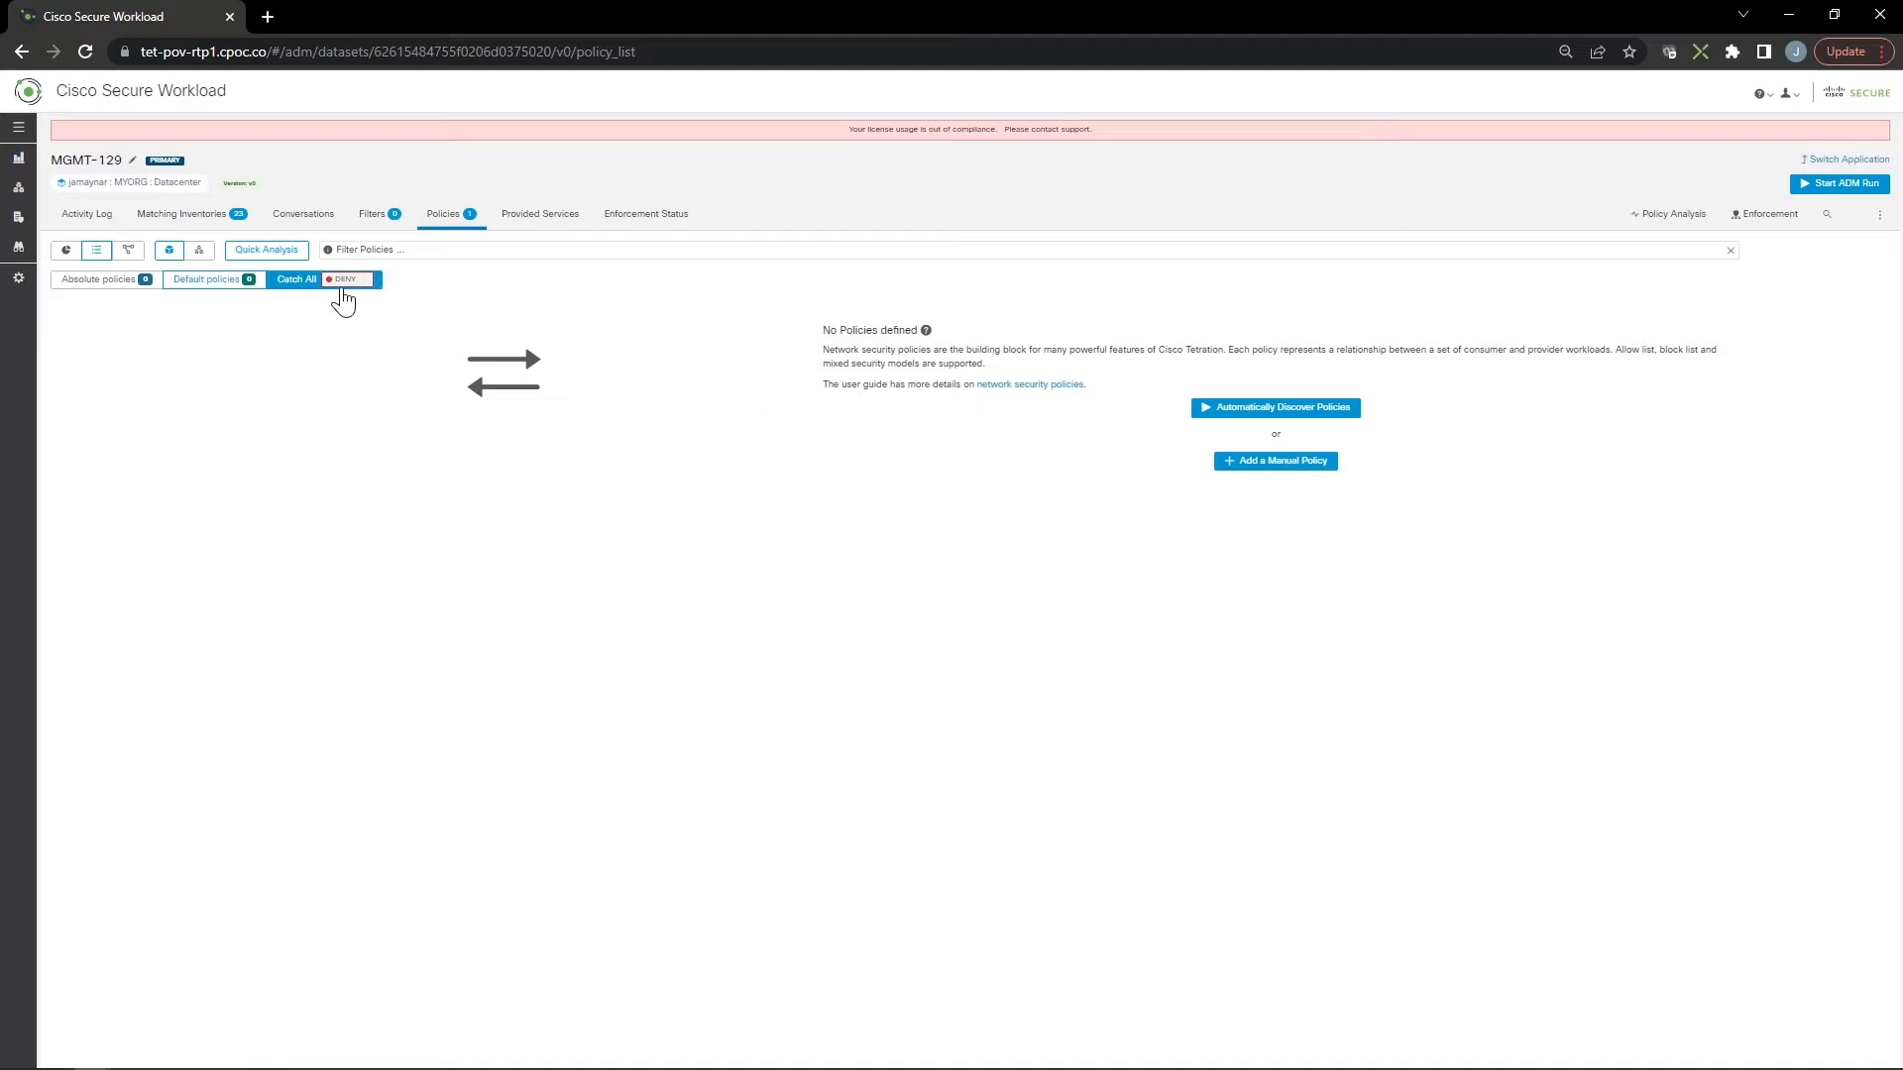
Set the workspace's Catch All policy to ALLOW
click(342, 291)
click(190, 323)
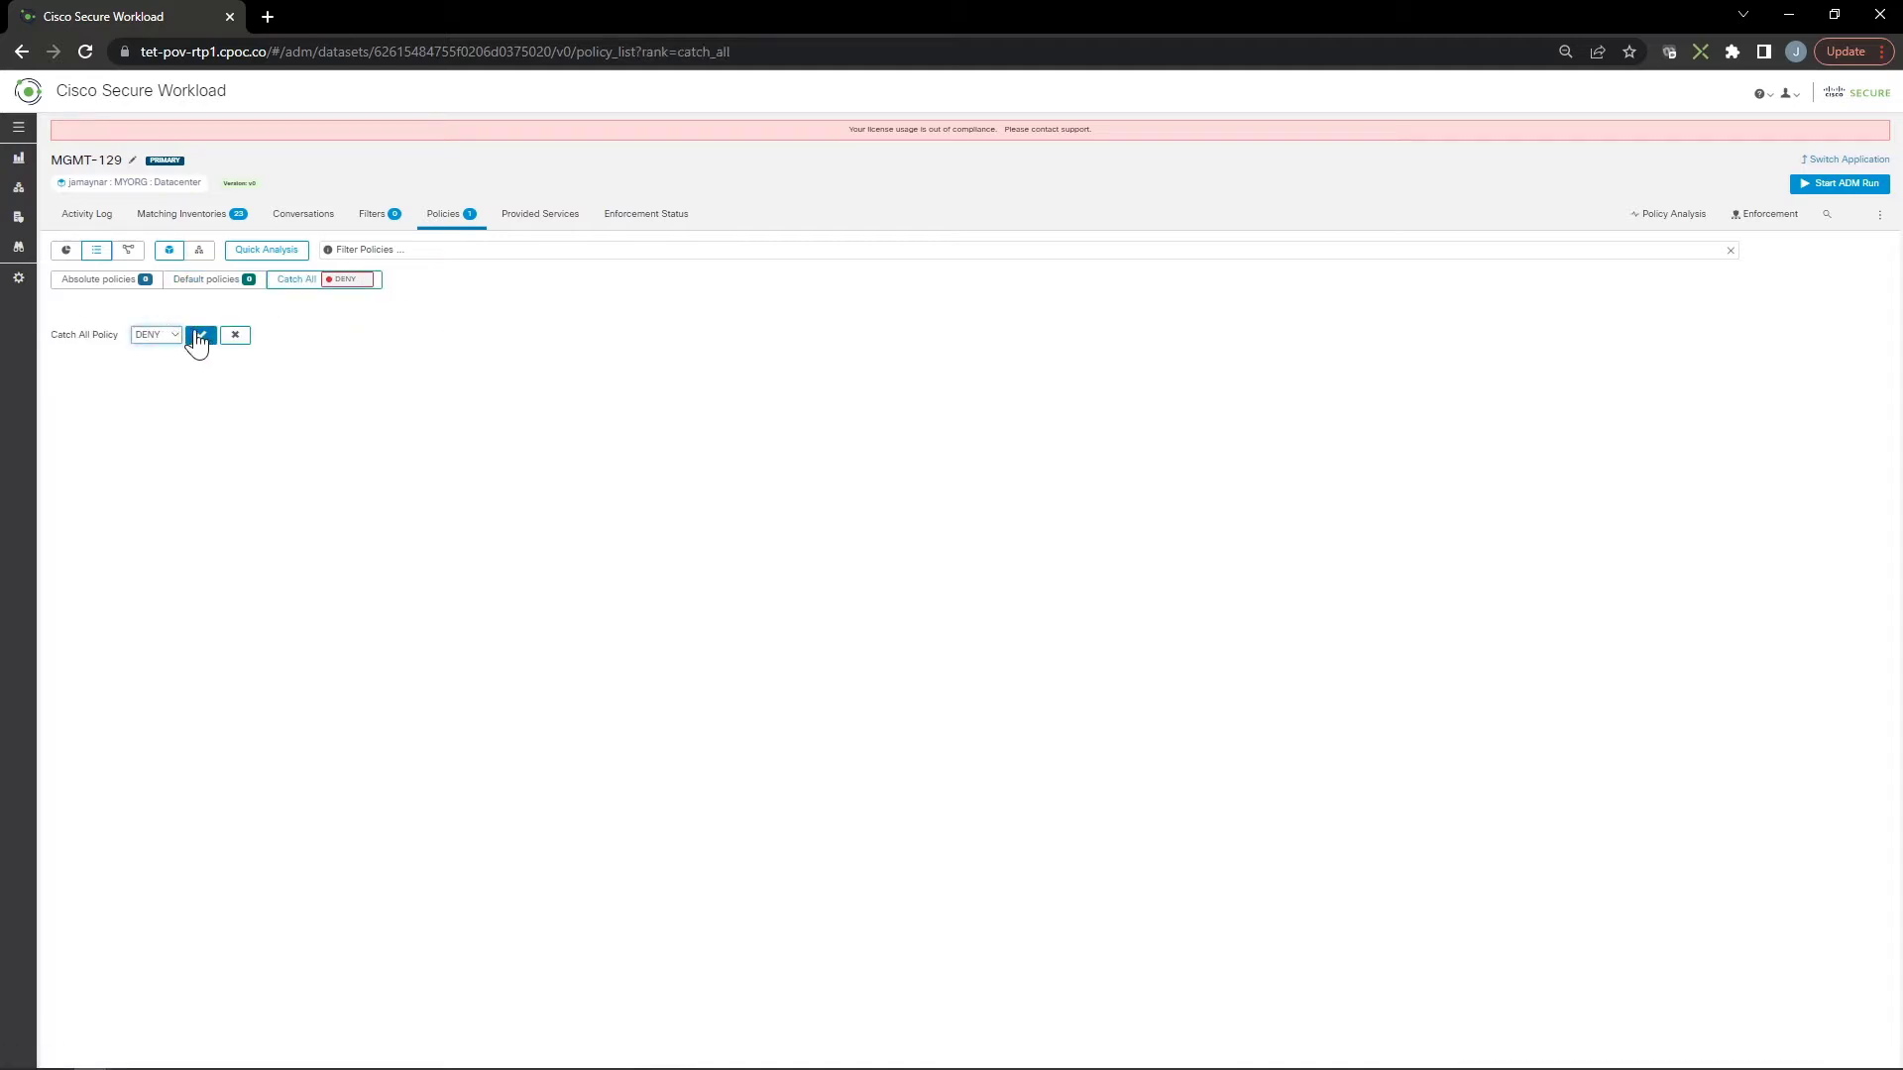
click(177, 337)
click(154, 350)
click(201, 335)
Start a manual absolute policy with the Allow action and set its priority to 50
click(103, 297)
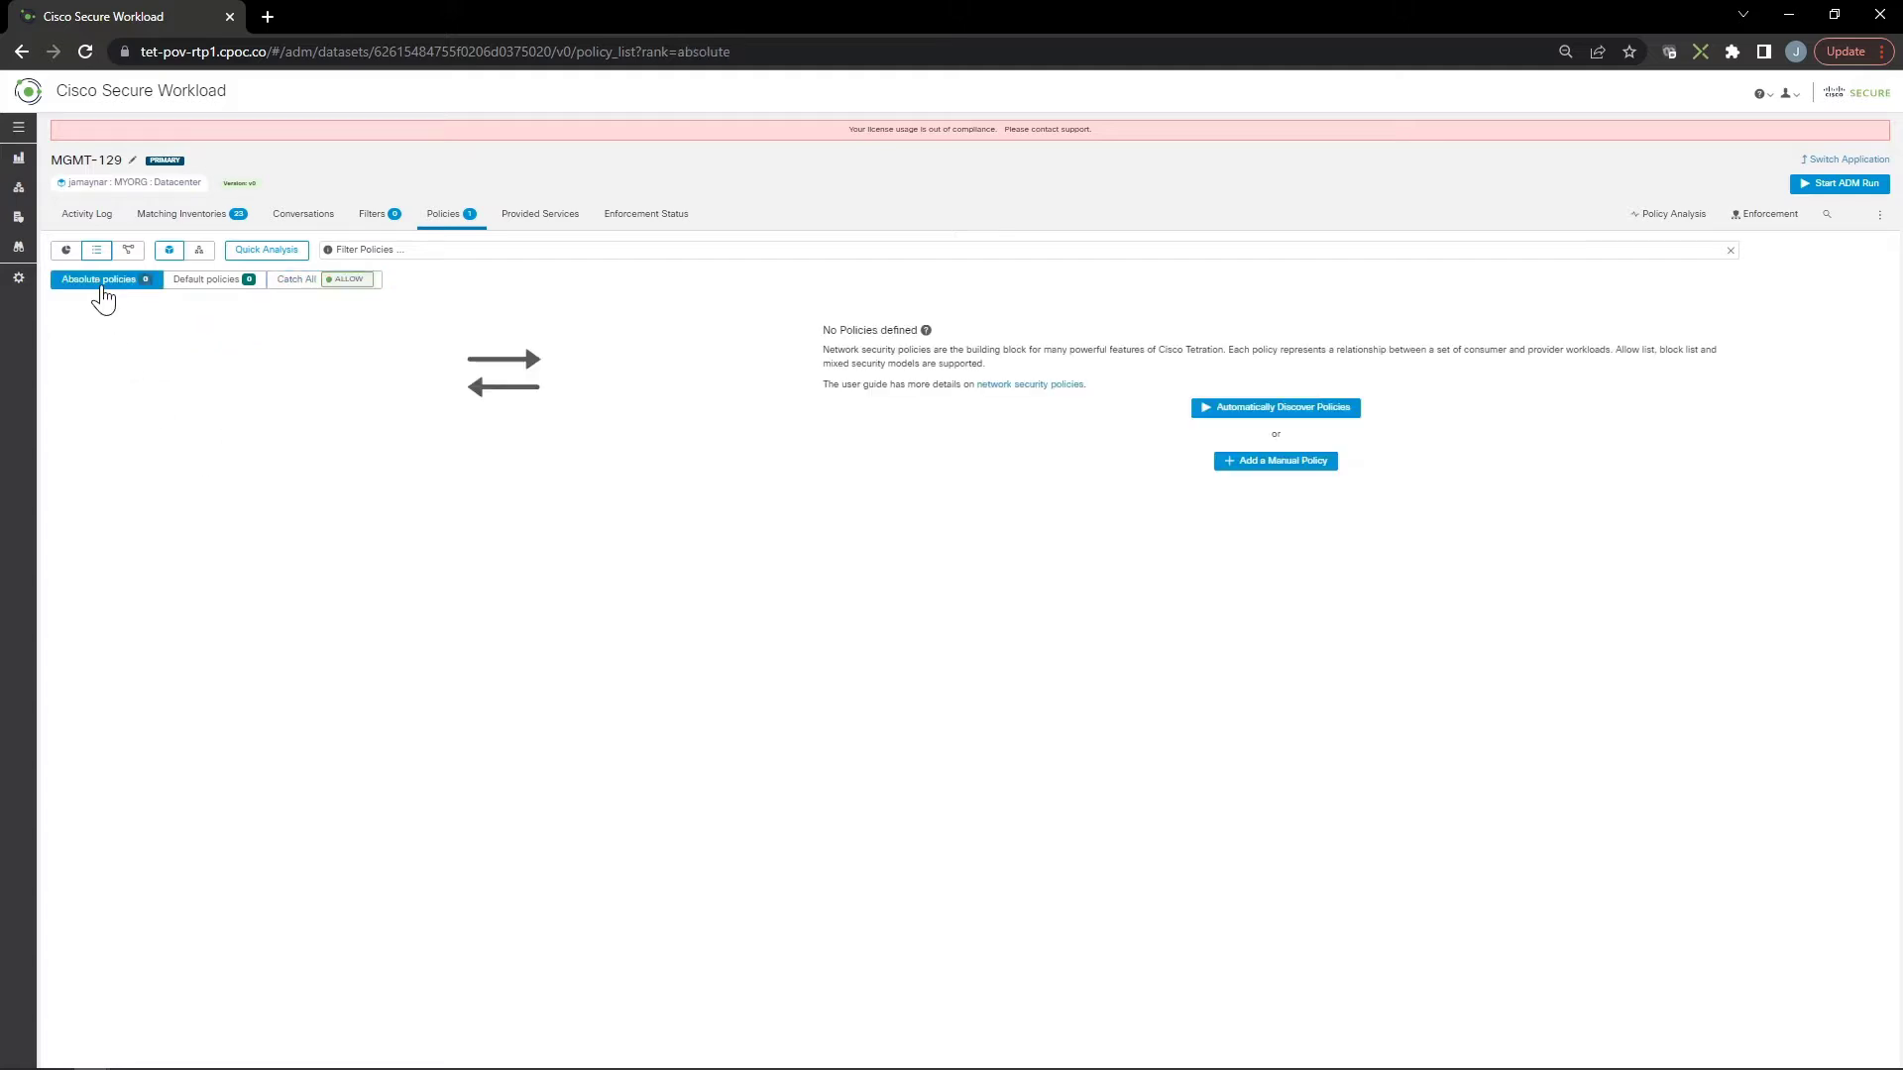
click(1275, 463)
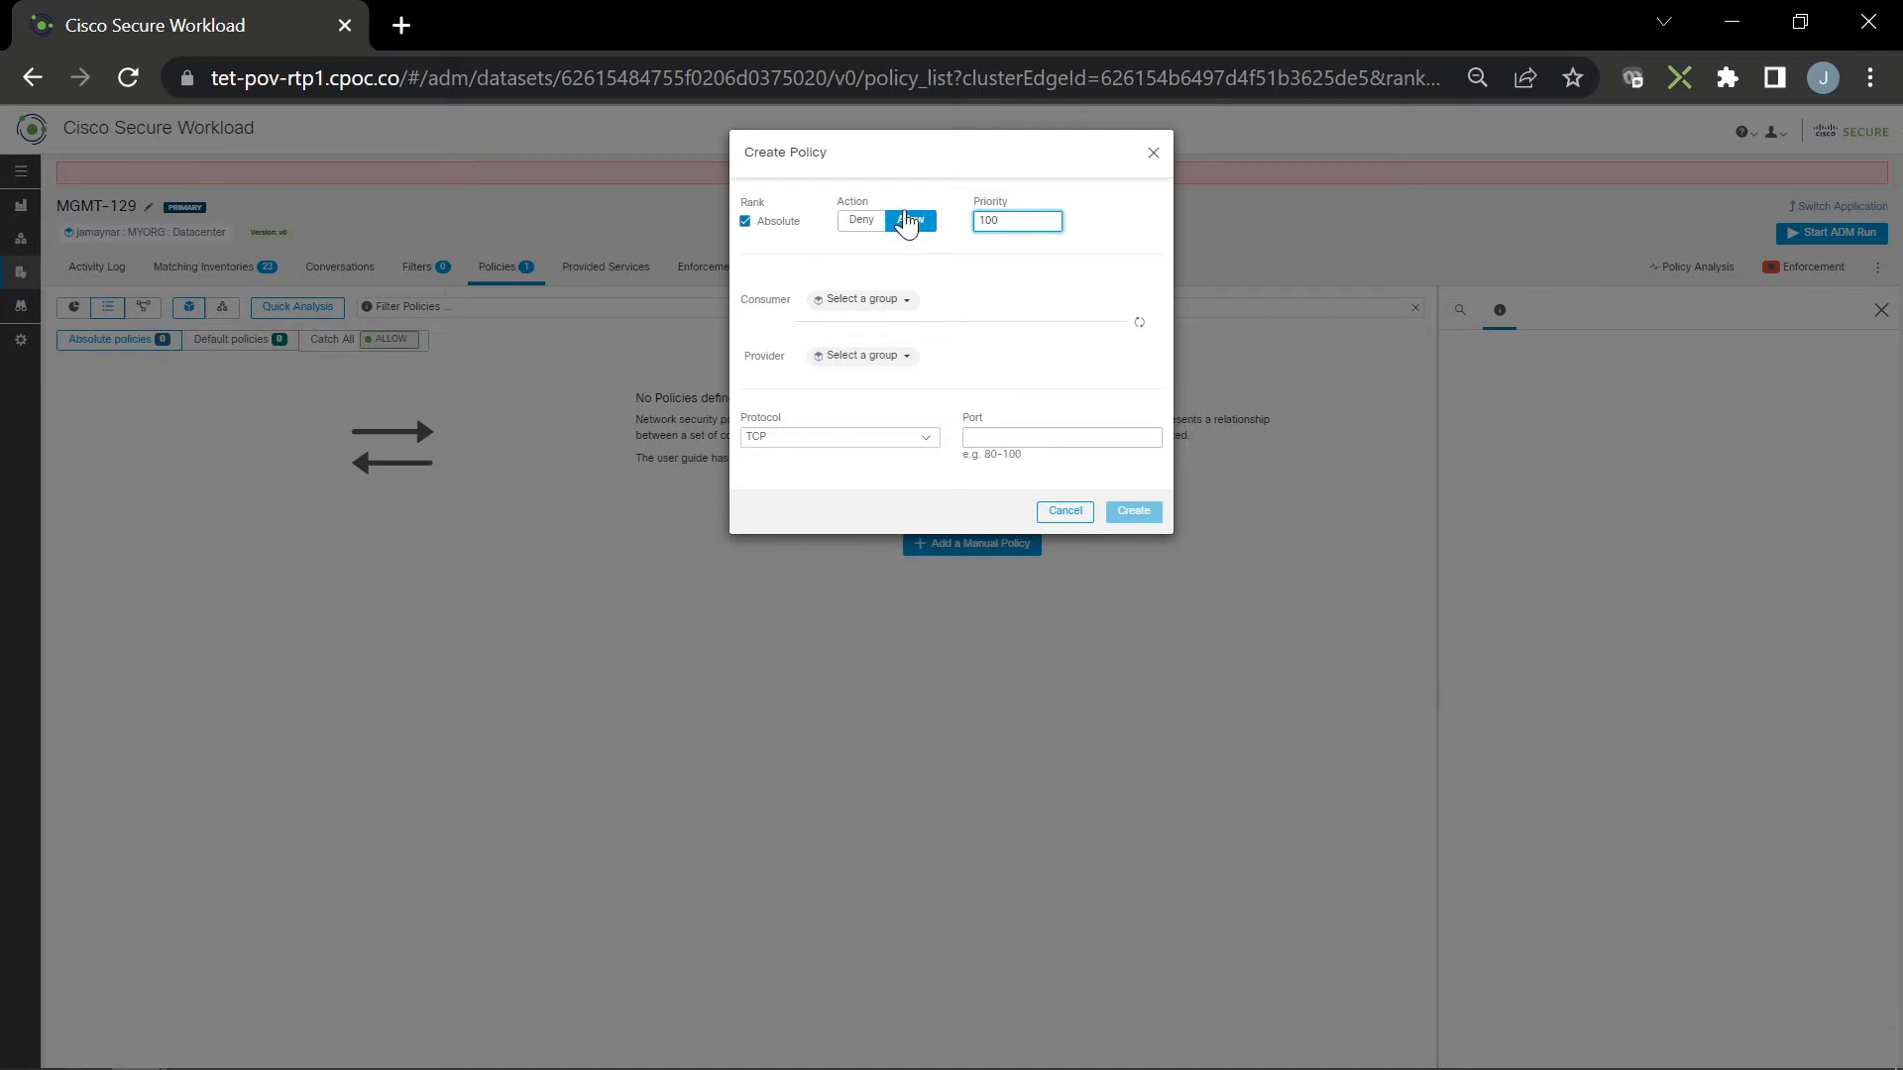
double_click(981, 221)
key(BackSpace)
text(50)
Start a new consumer filter named MGMT-192.168.255.129 with the description "MGMT JUMP BOXES"
click(897, 307)
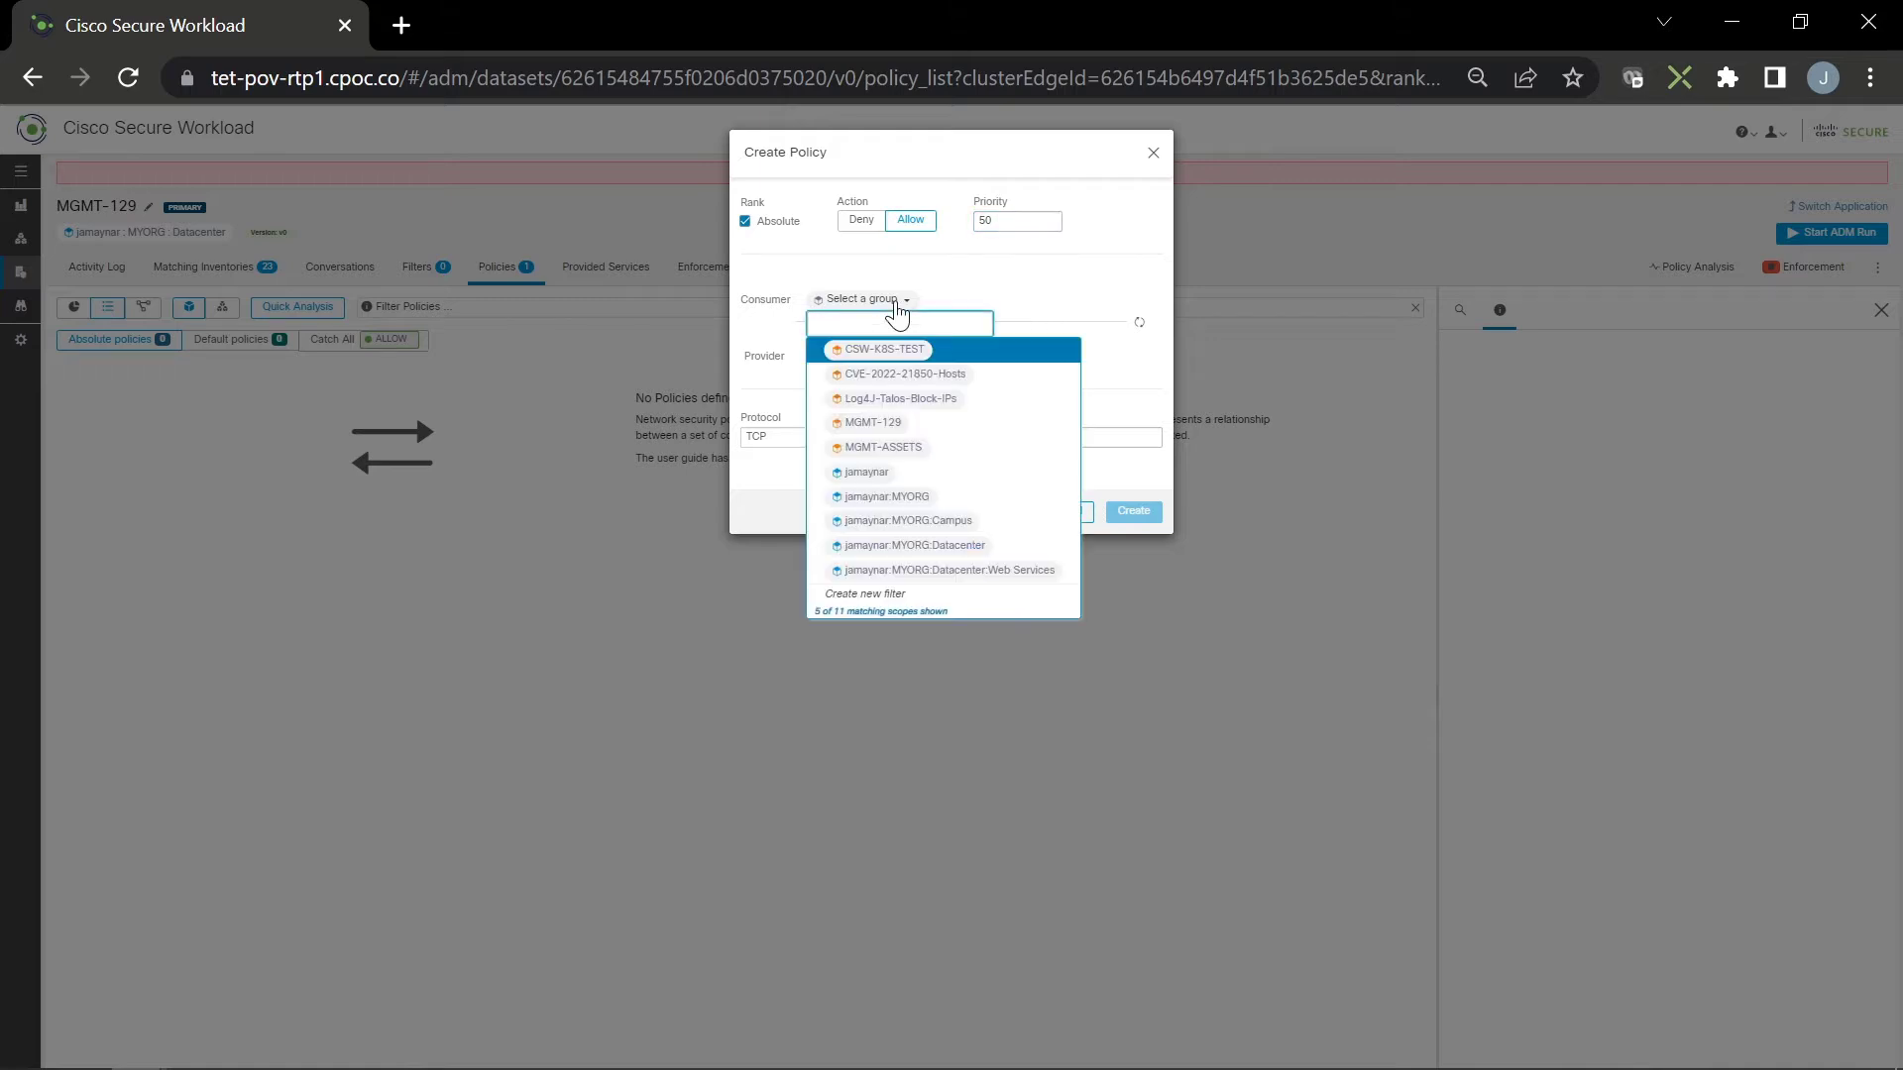
click(872, 600)
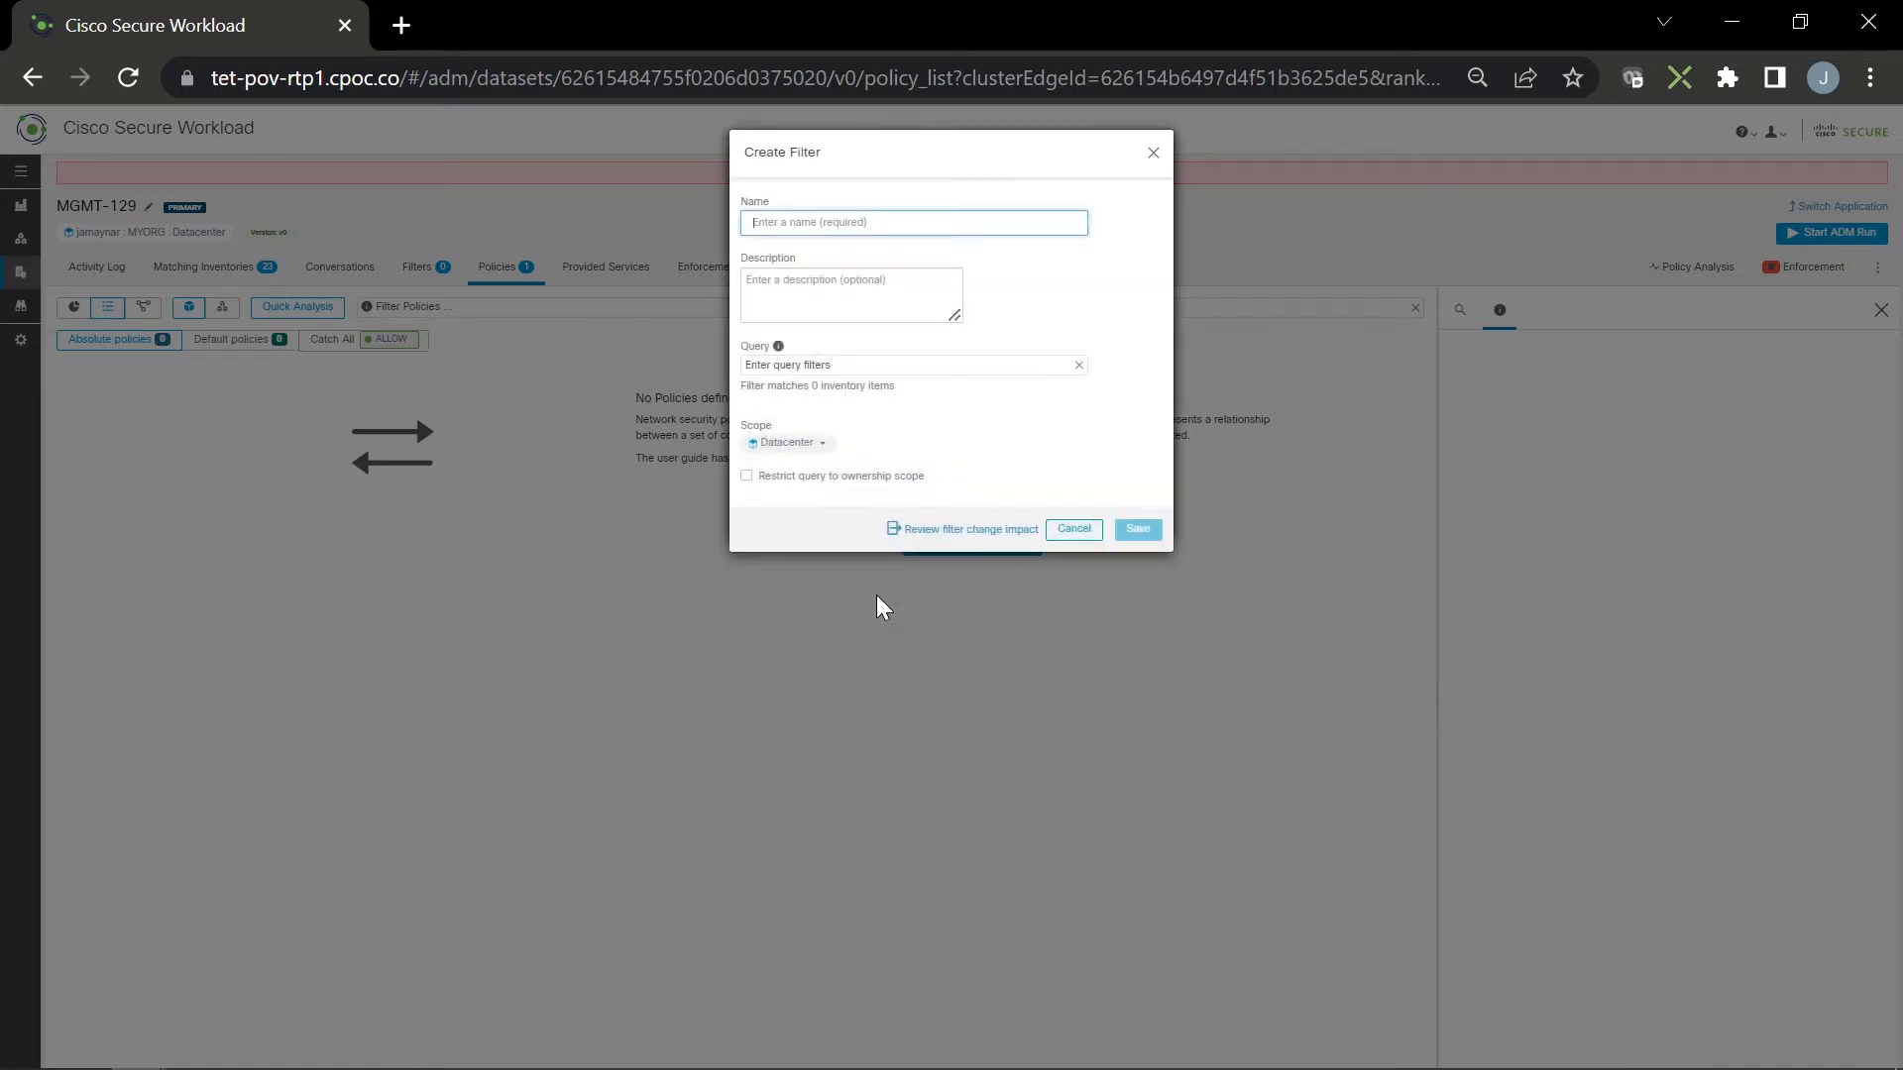
text(MGMT-192)
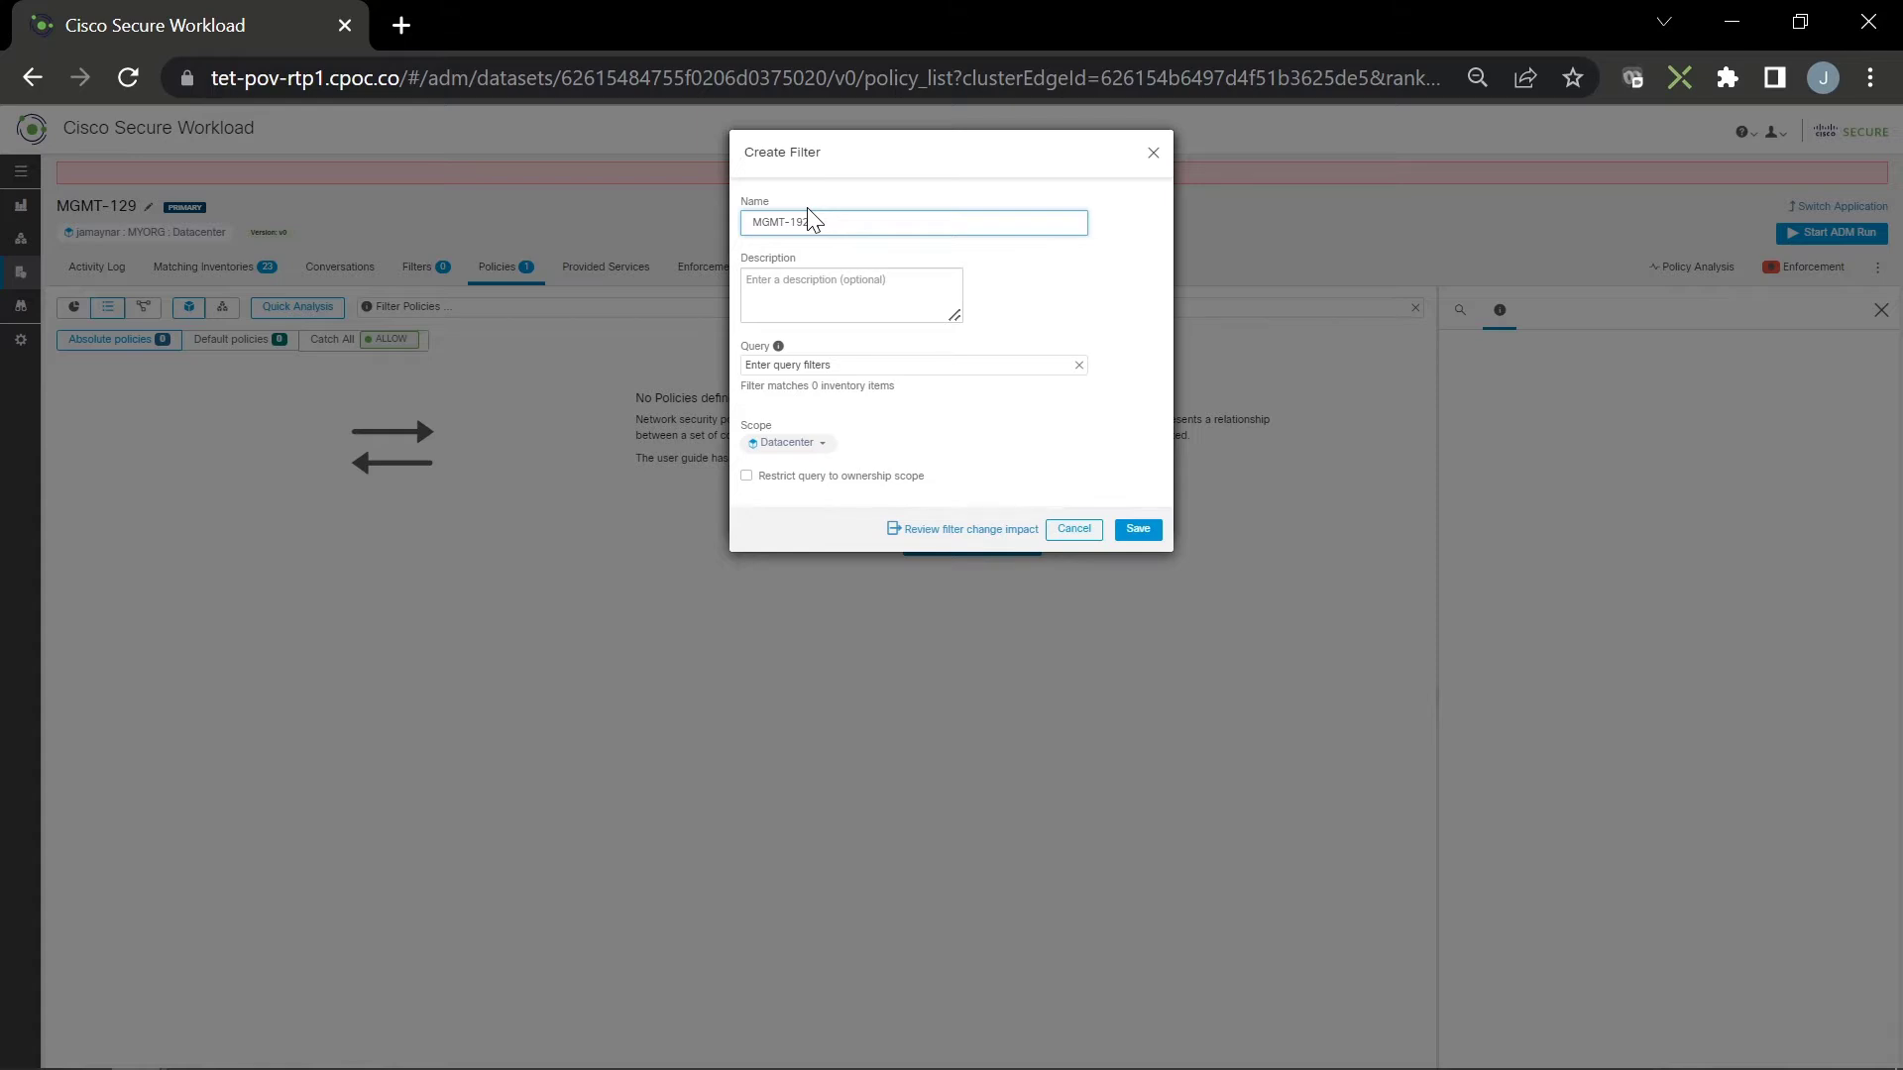
text(.168.255.129)
key(Tab)
text(MGMT JUMP BOXES)
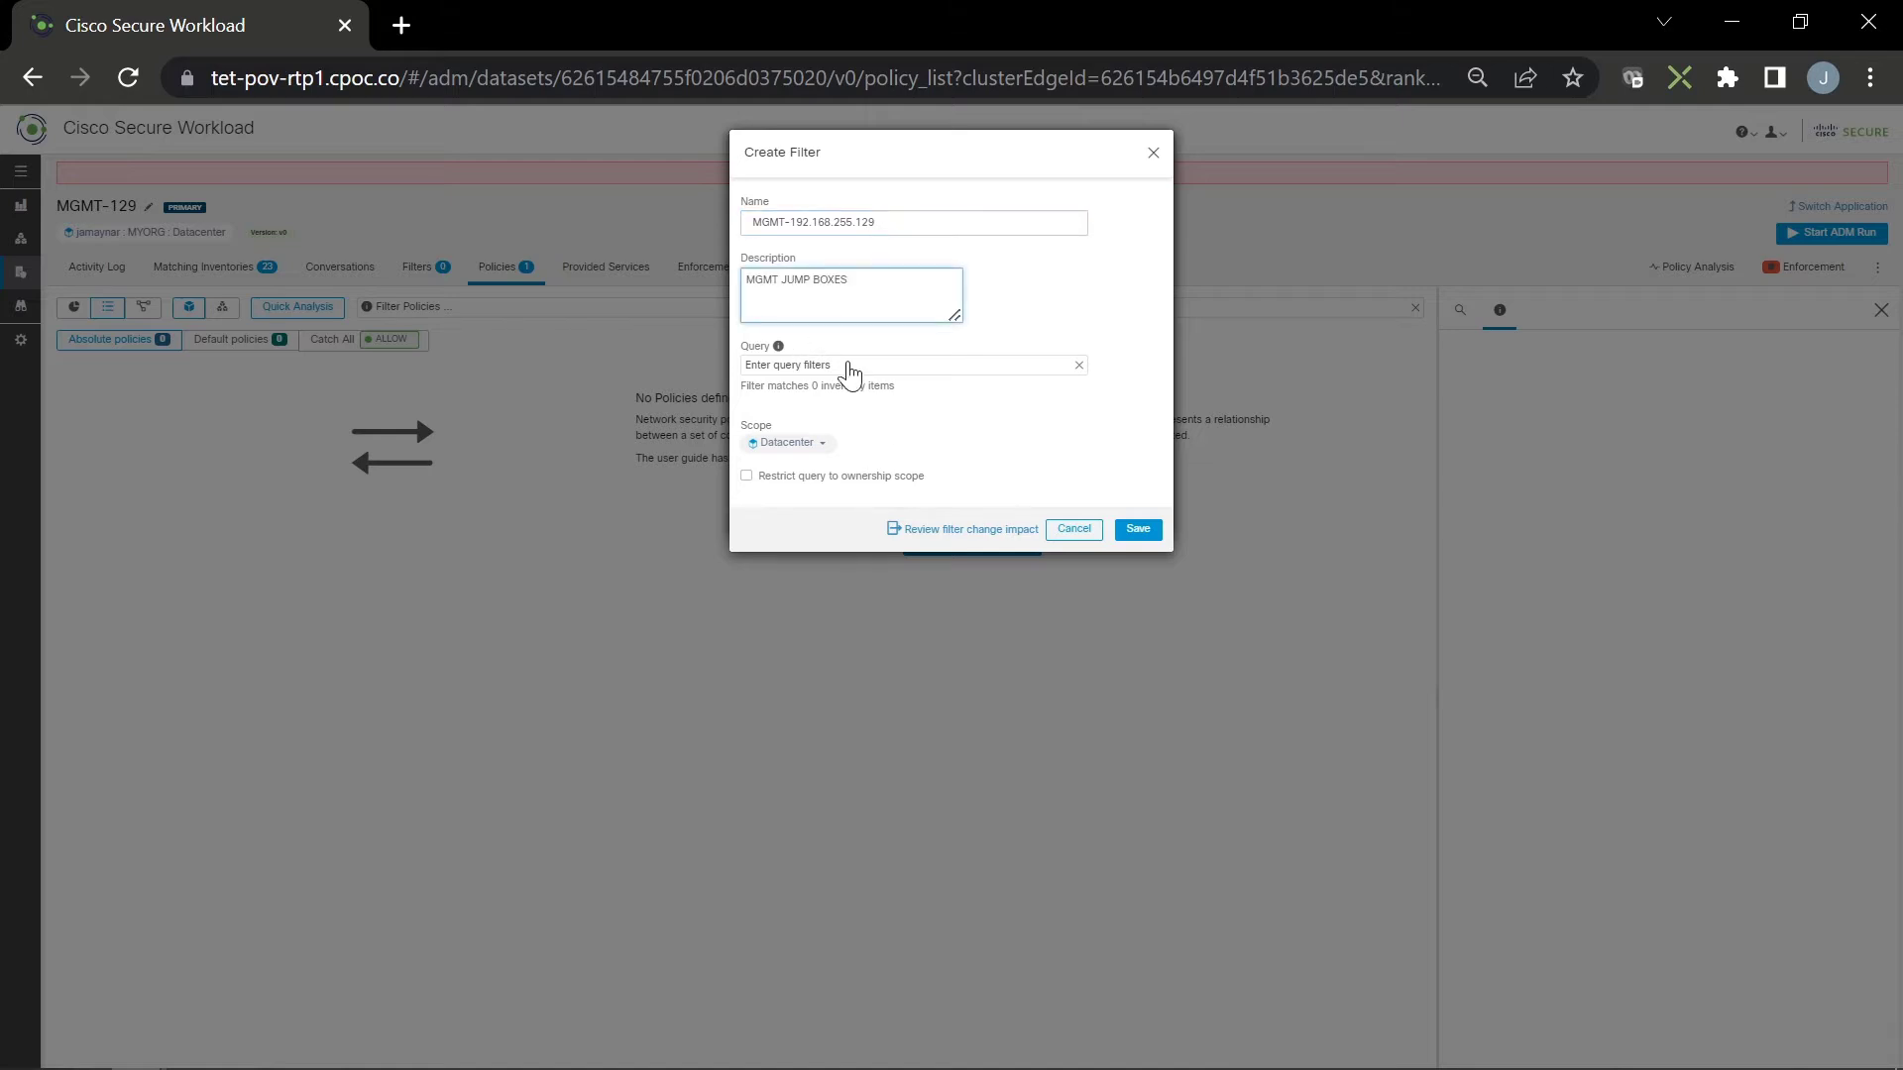
Set the filter's query to Address = 192.168.255.129
click(851, 370)
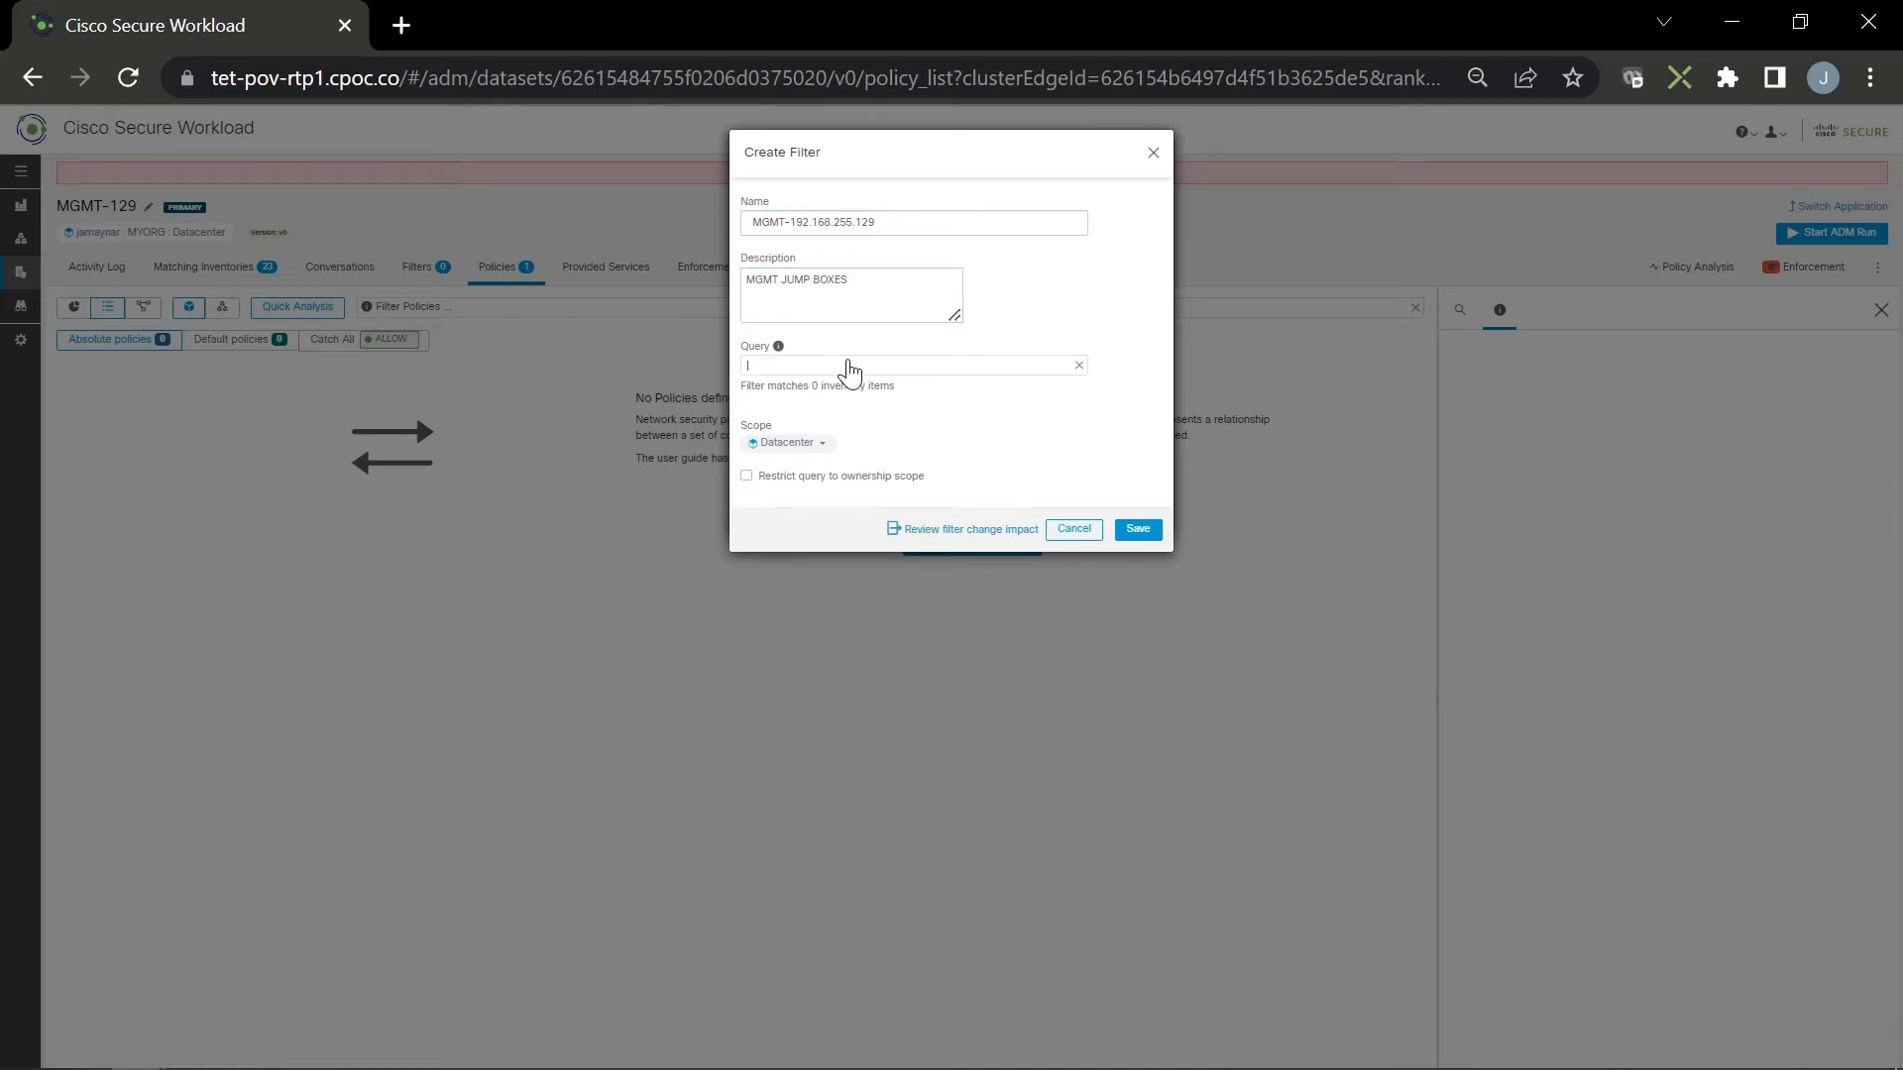
text(add)
key(Return)
text(= 192.168.255.129)
key(Return)
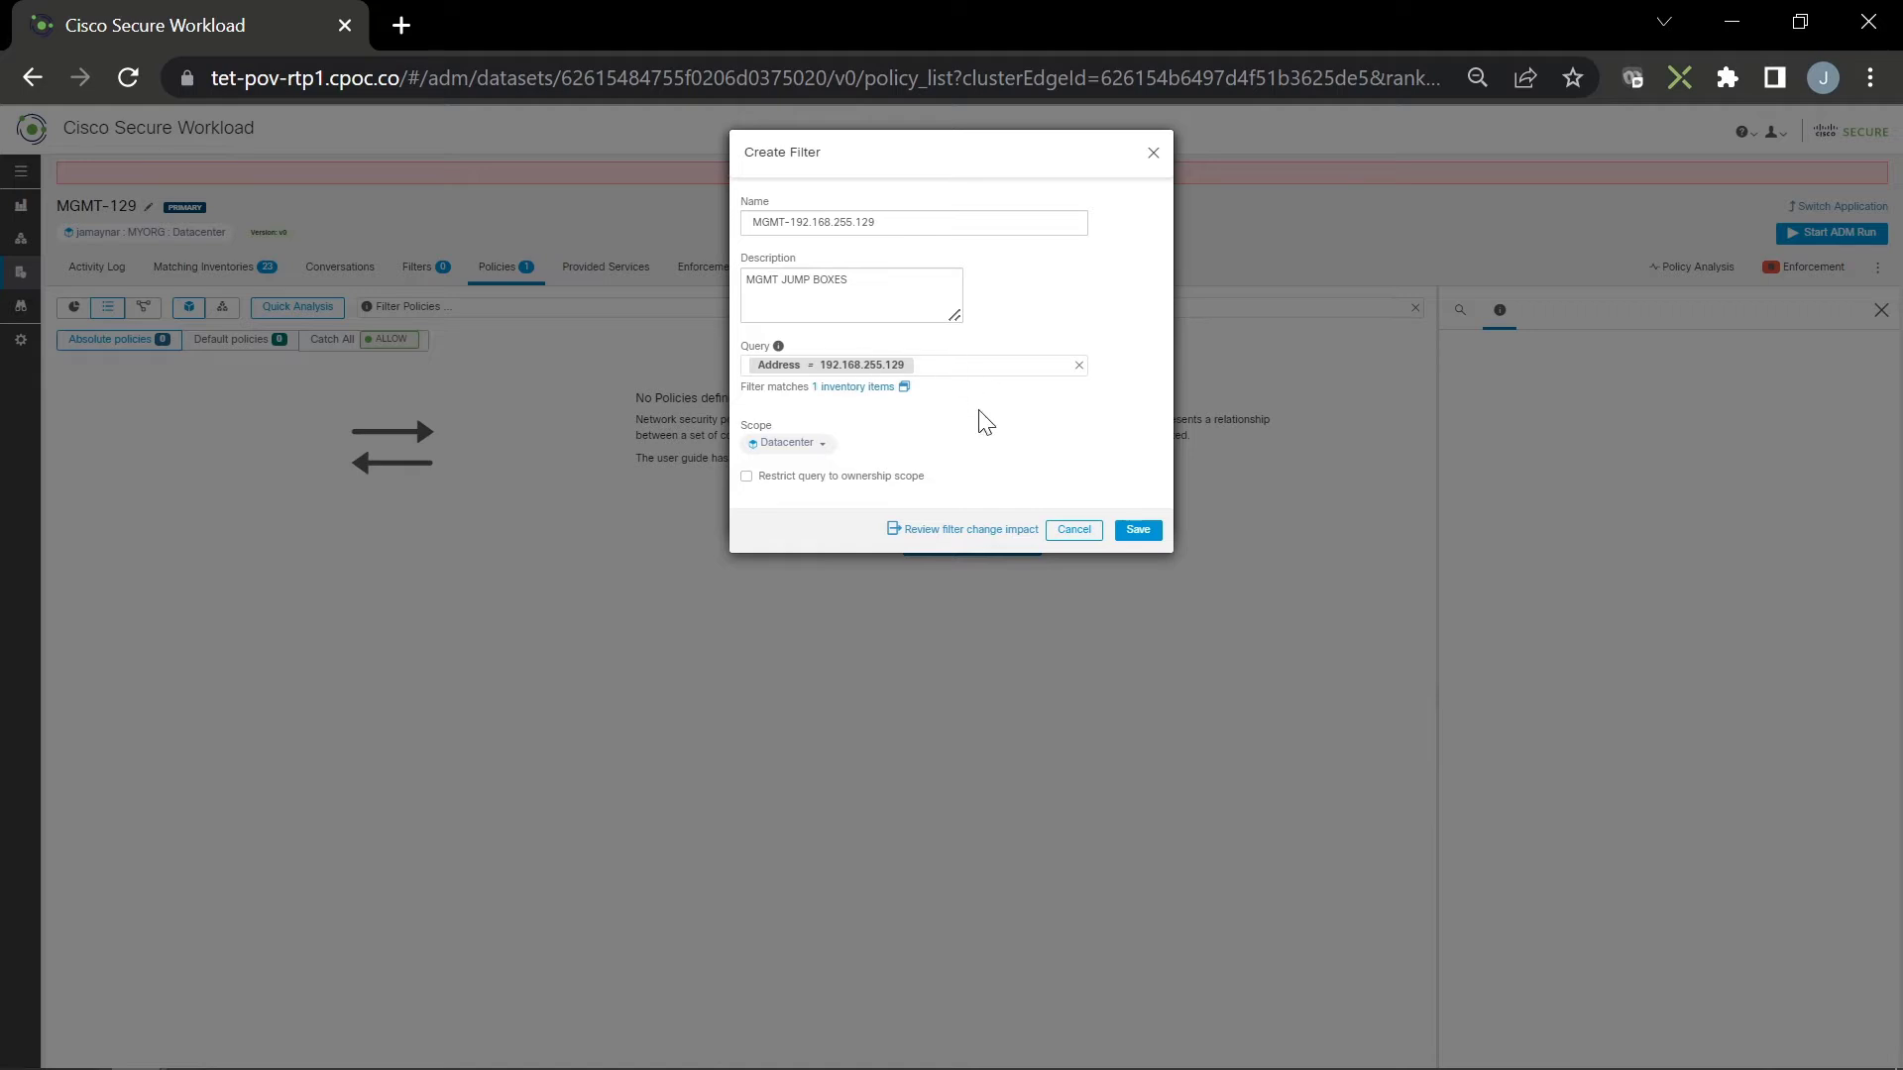
Change the filter's scope to MYORG and save the filter as the policy's consumer
click(799, 444)
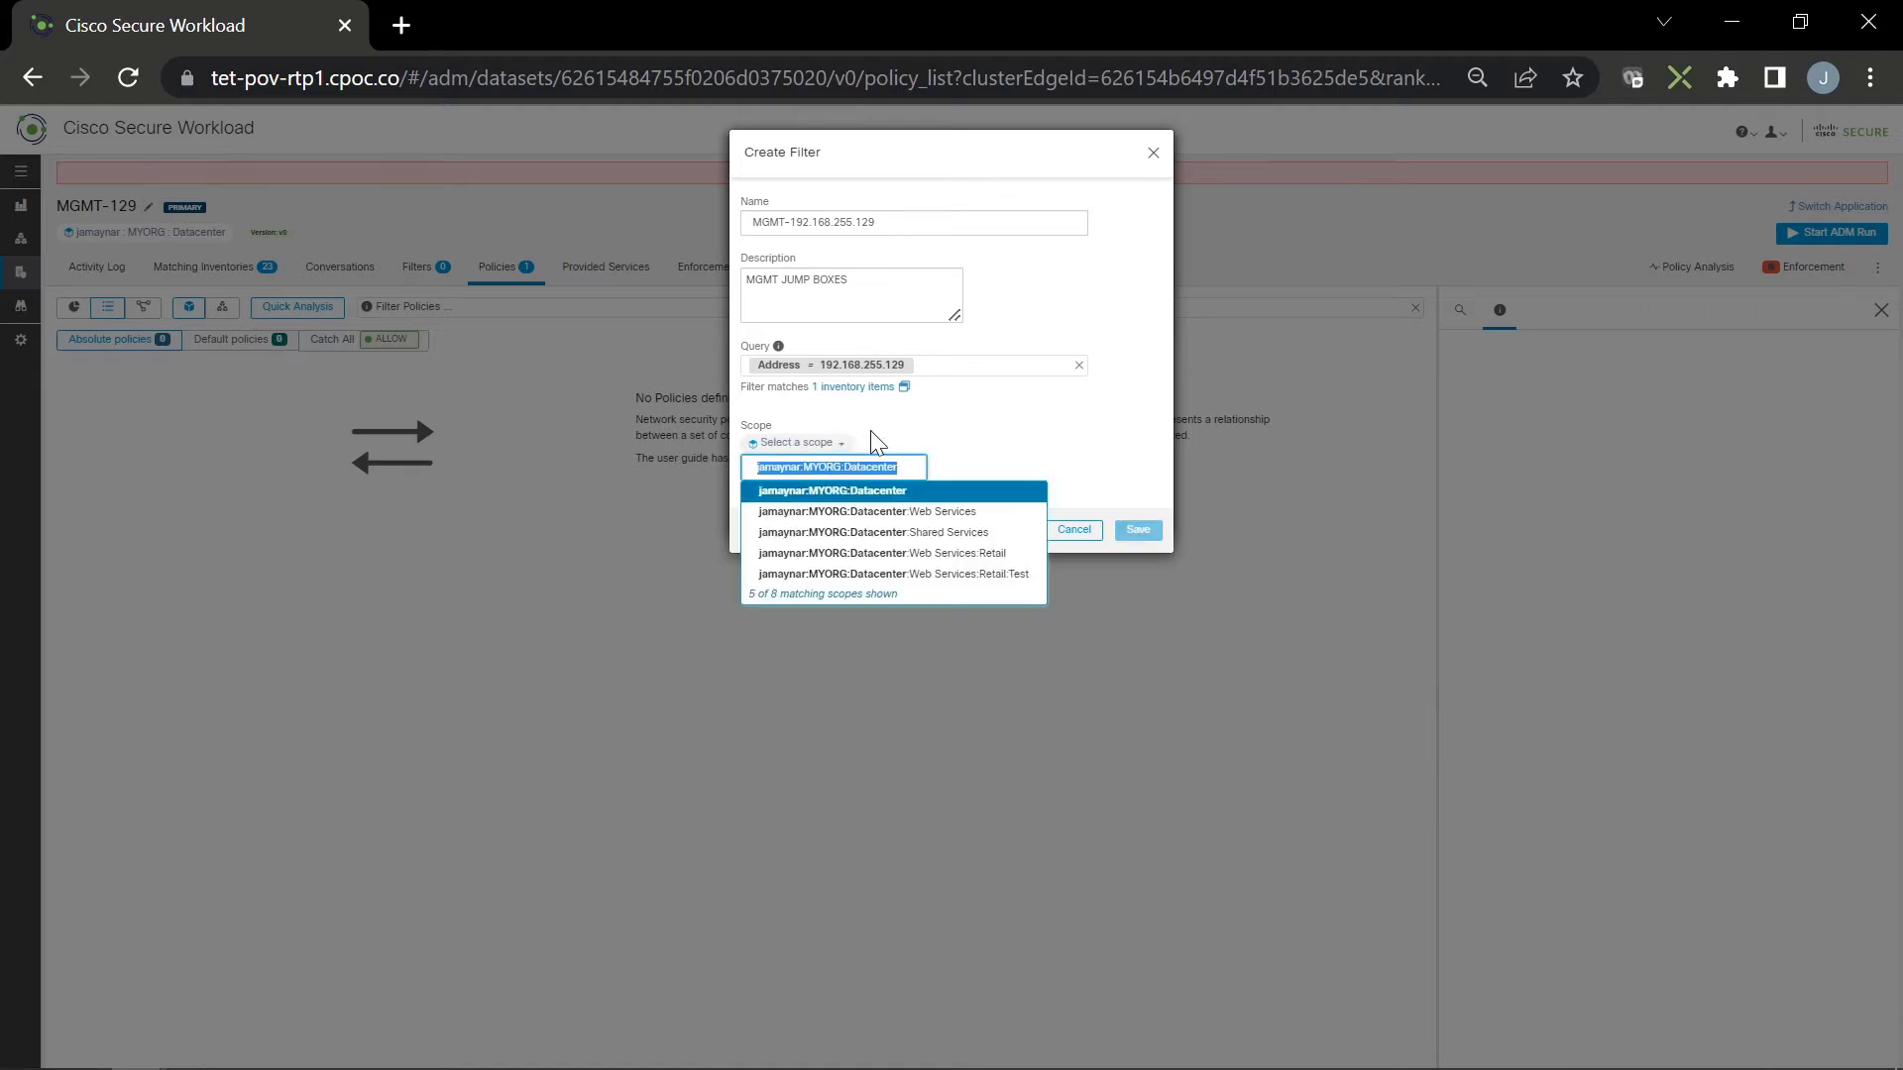
click(892, 492)
text(jamay)
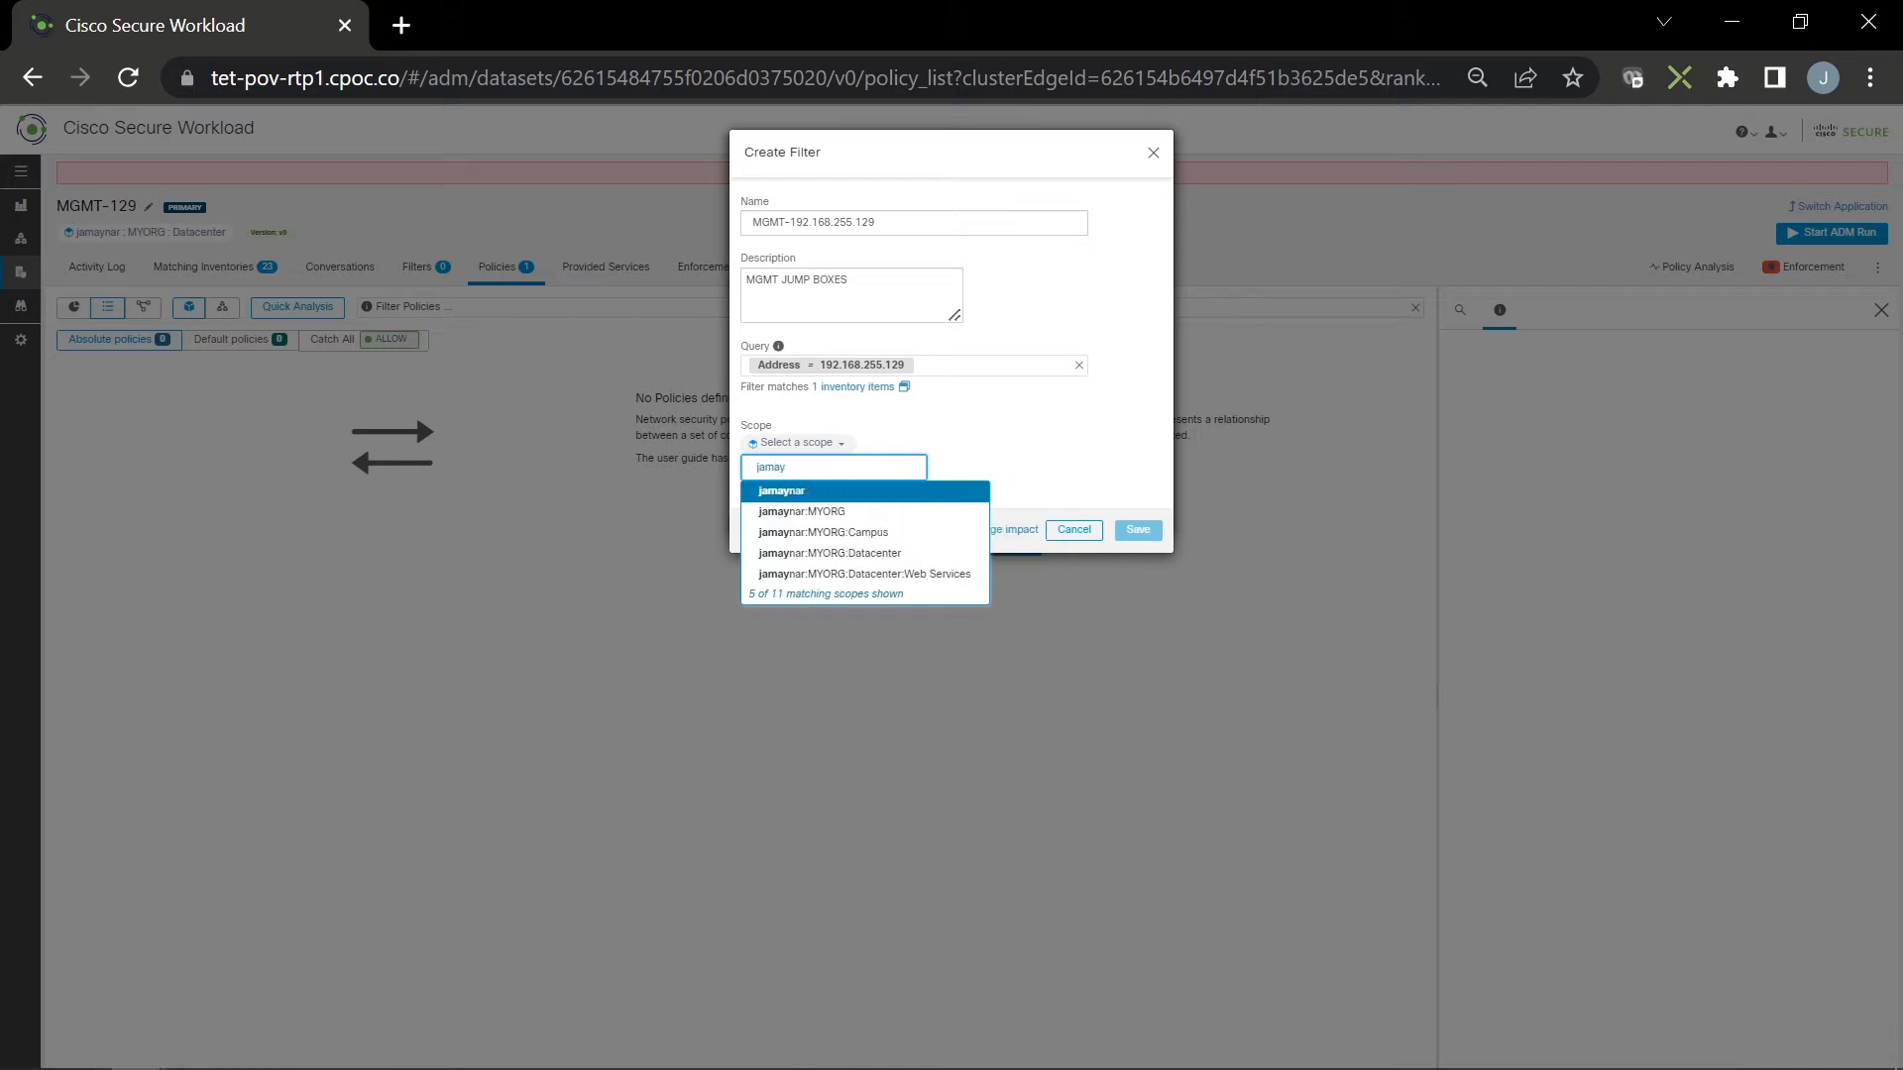
click(822, 513)
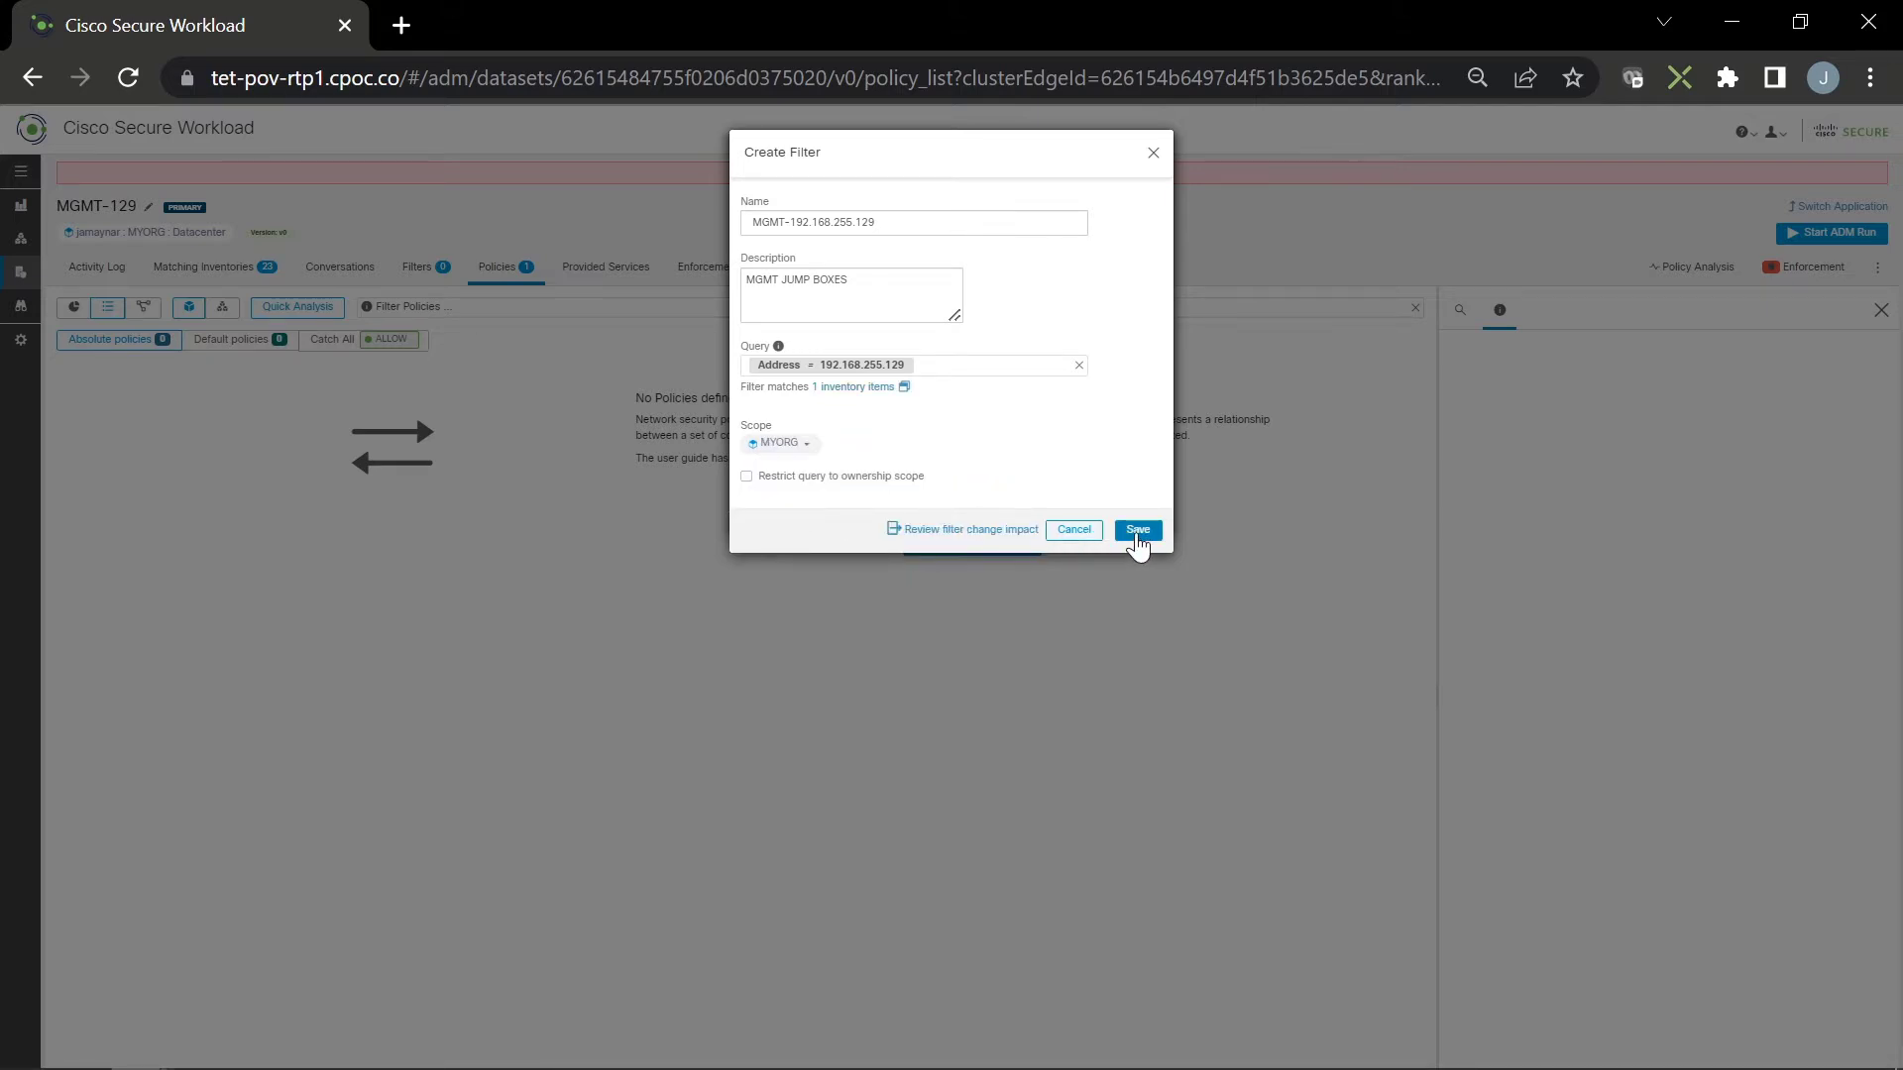
click(1138, 531)
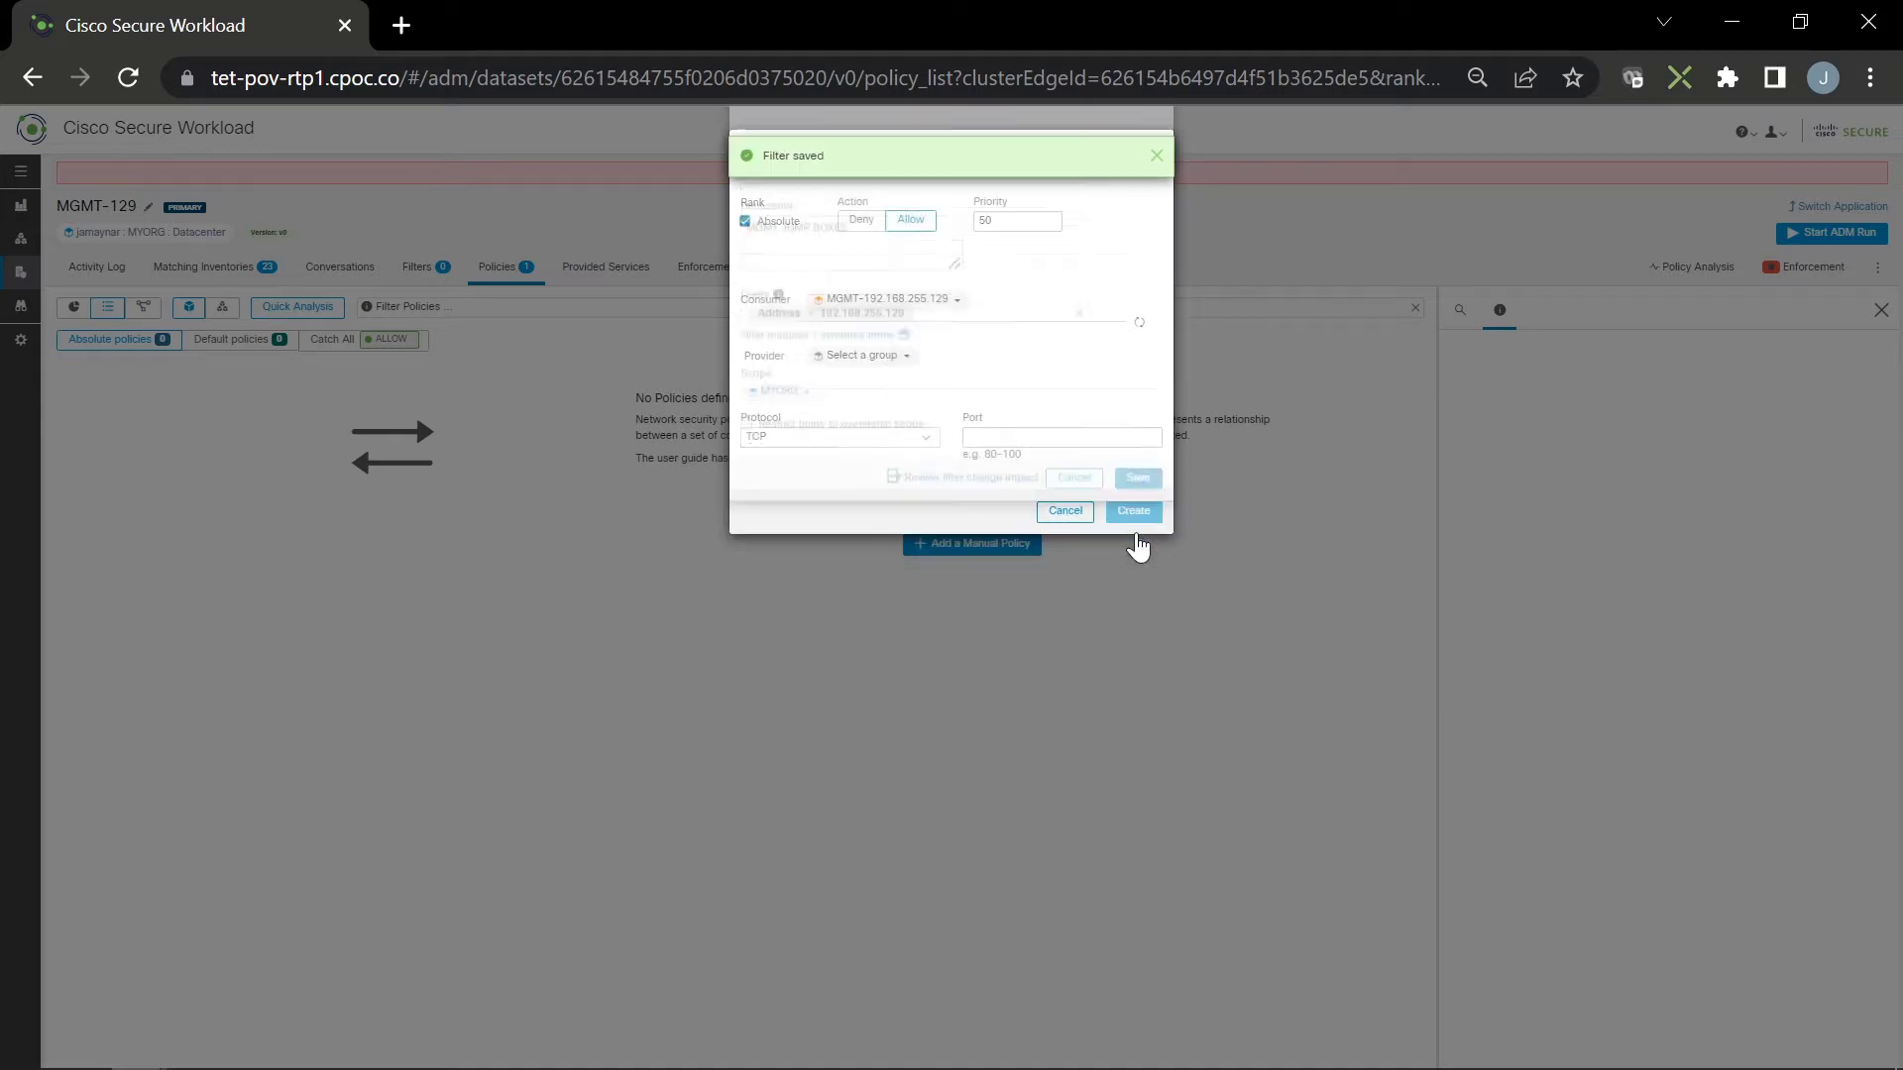
Set the policy's provider to the MYORG:Datacenter scope with TCP port 22, and create the allow policy
click(897, 359)
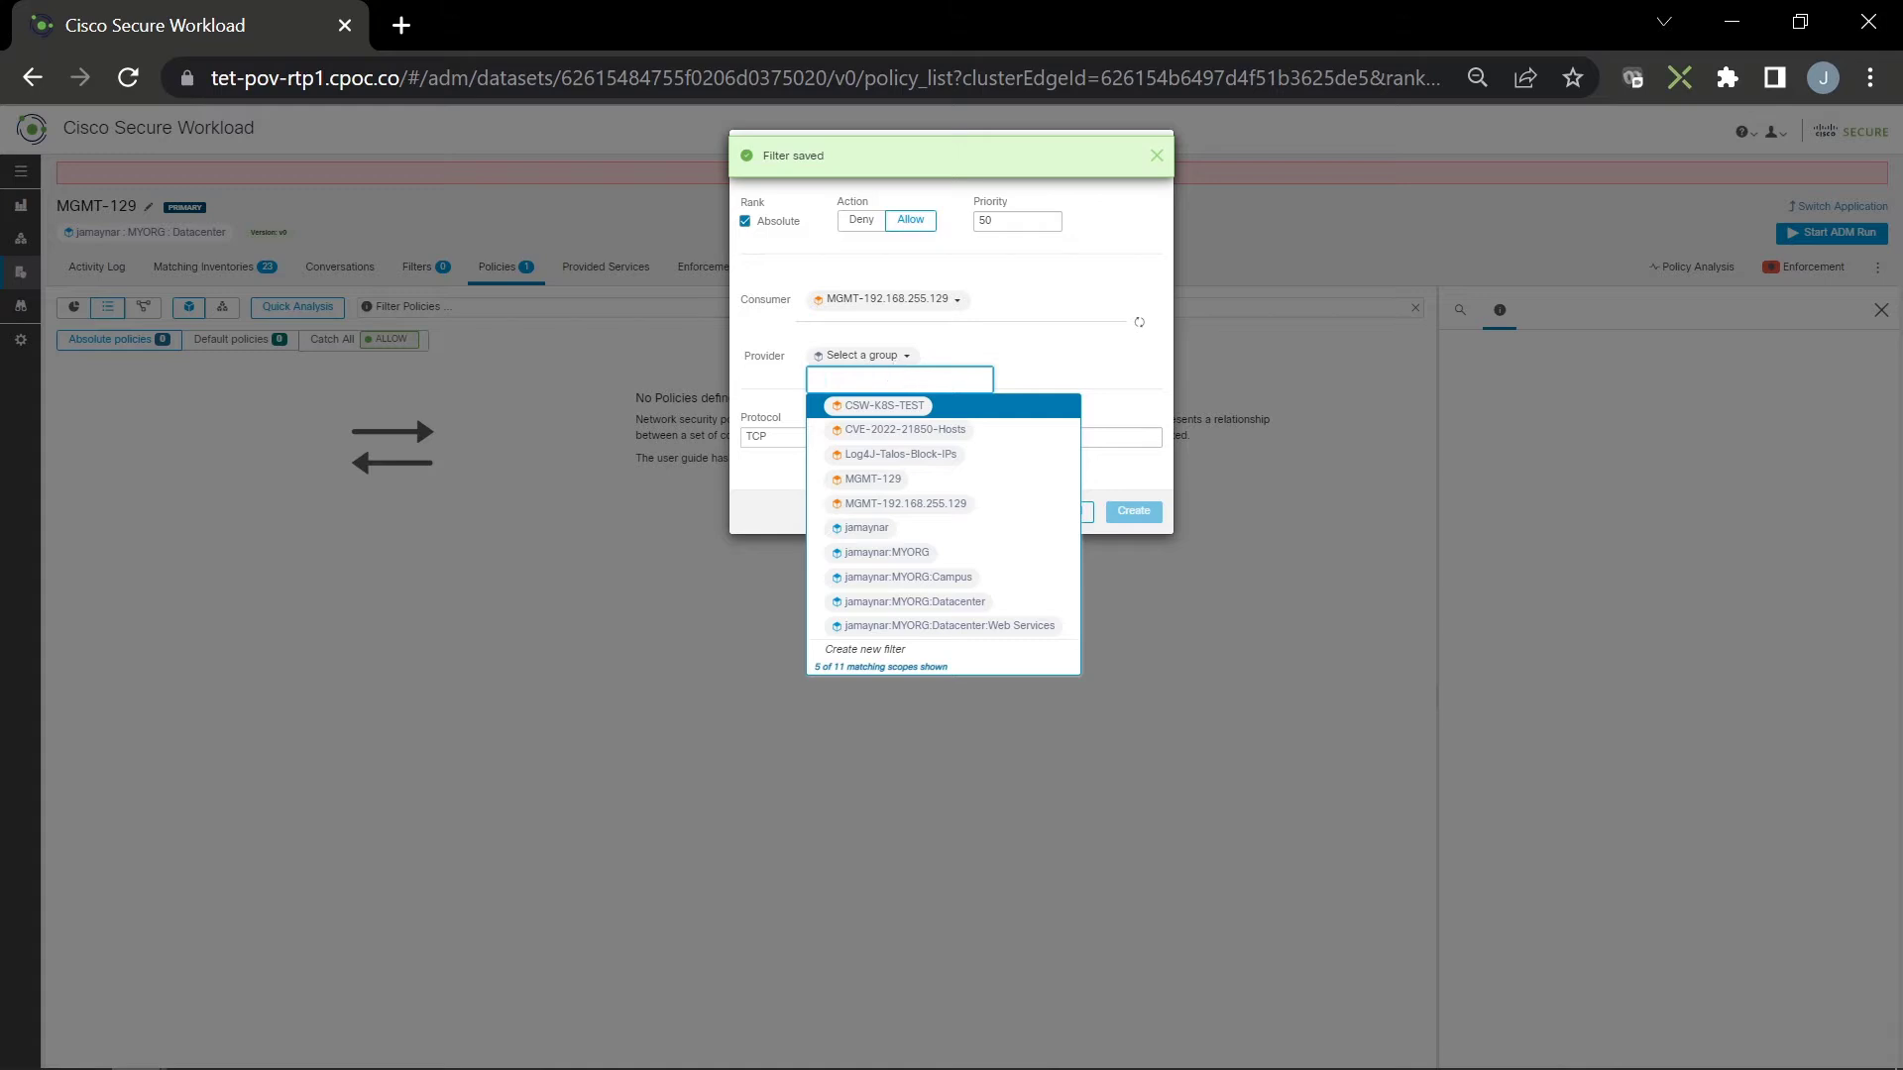
click(929, 605)
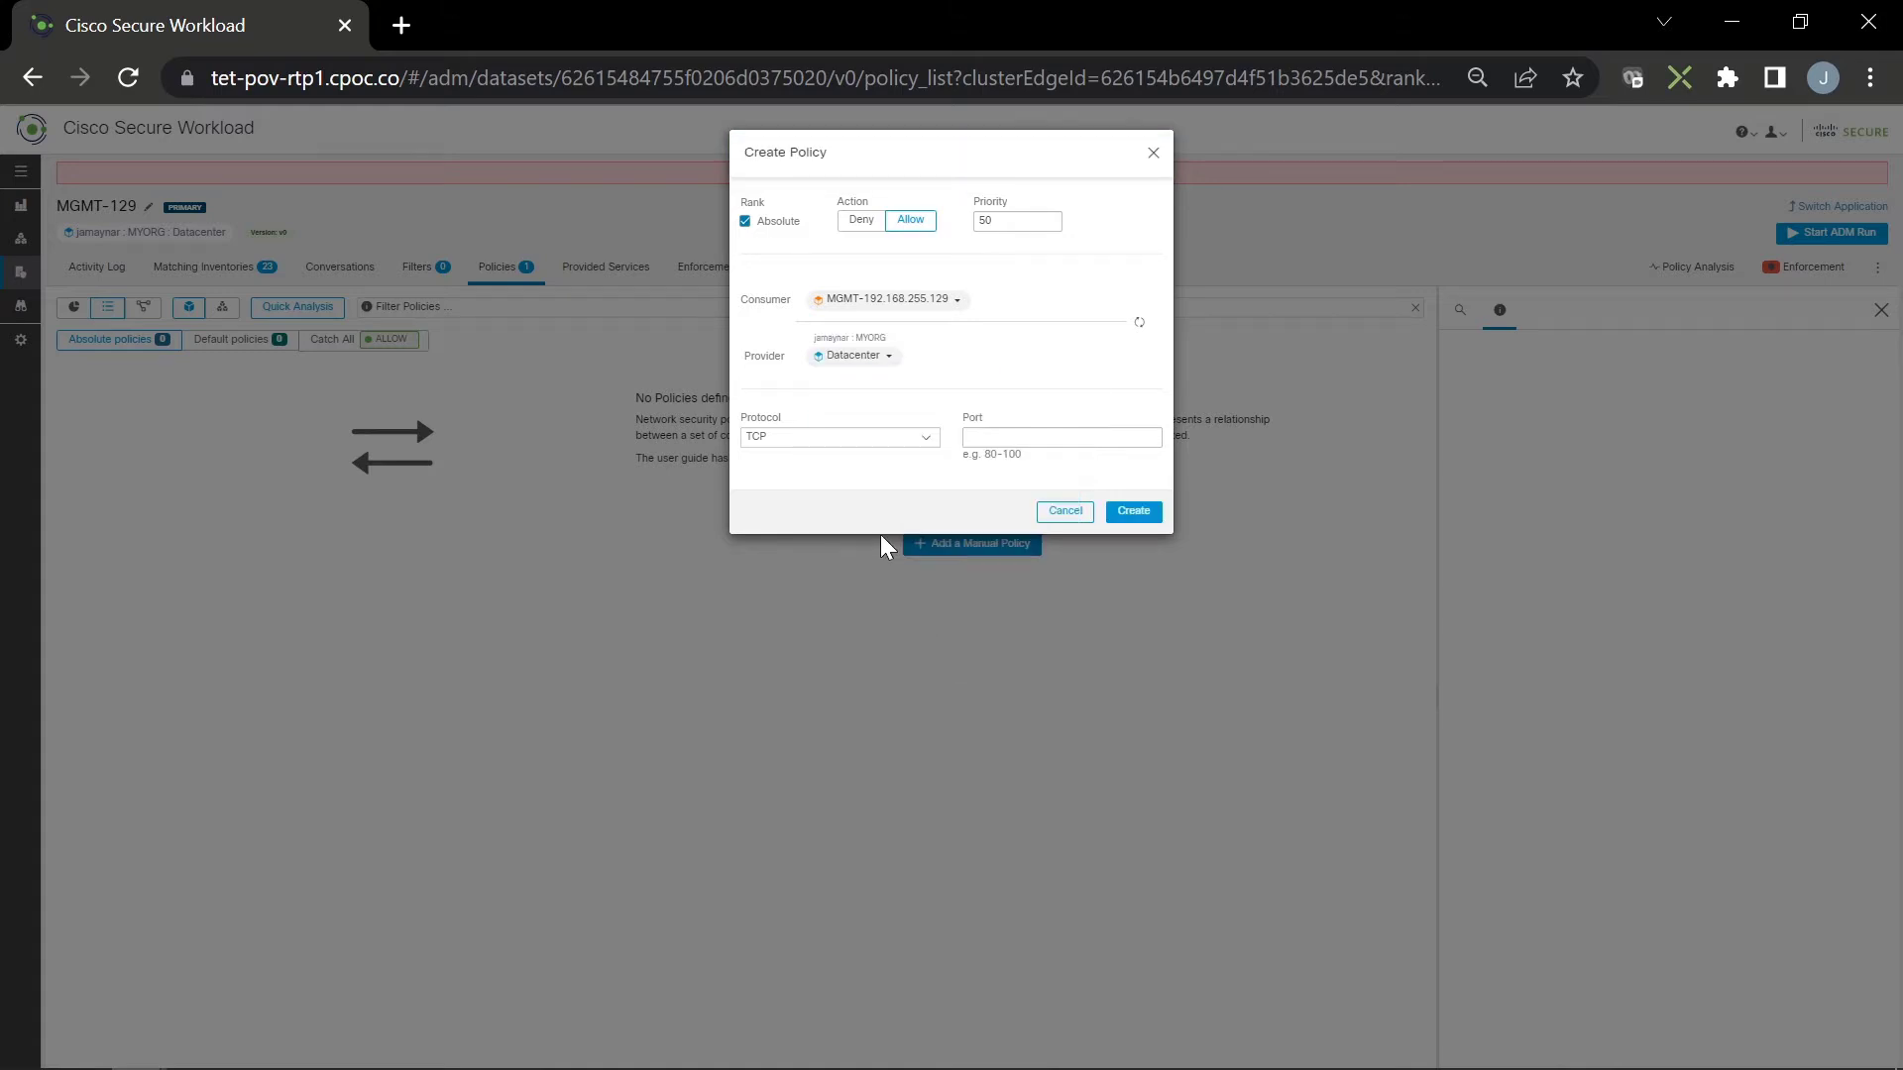
click(967, 437)
text(22)
click(1130, 514)
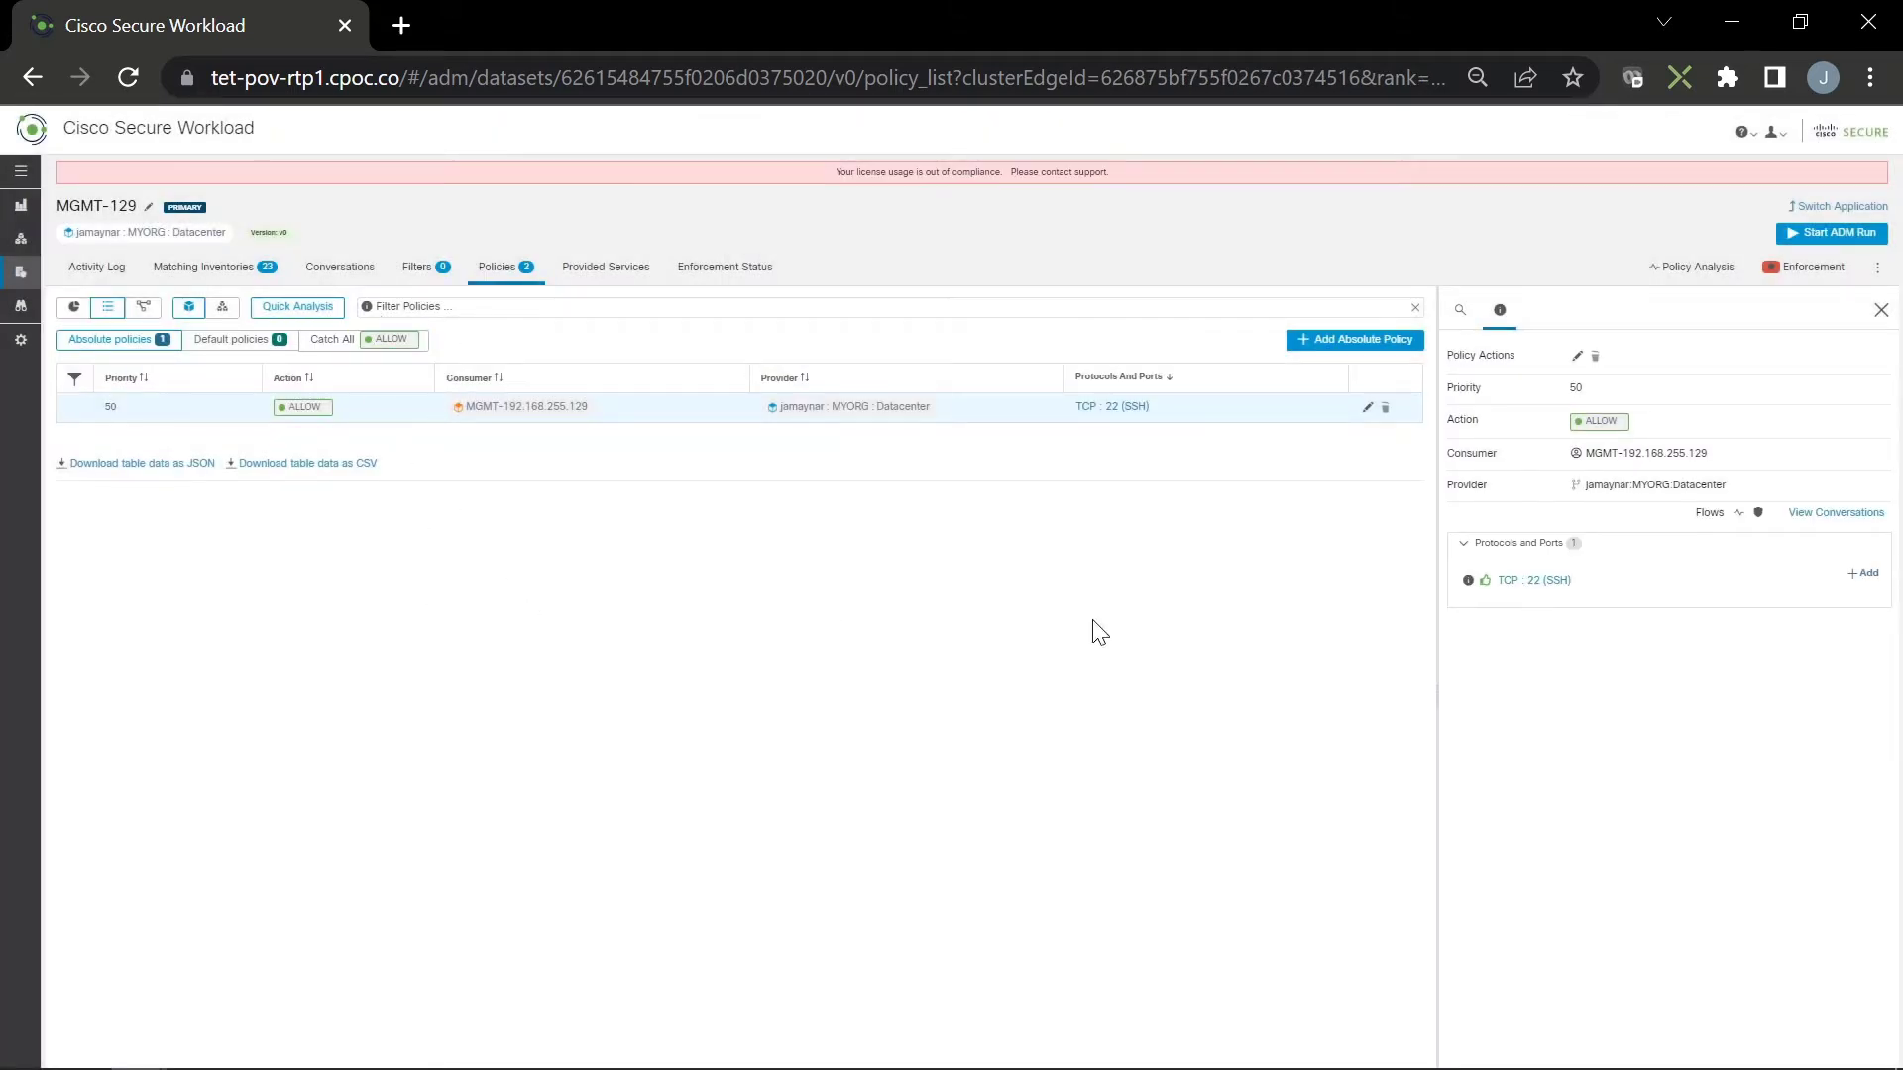
Start a second absolute policy with the Deny action, priority 90 and the root scope as consumer
click(1357, 340)
click(861, 220)
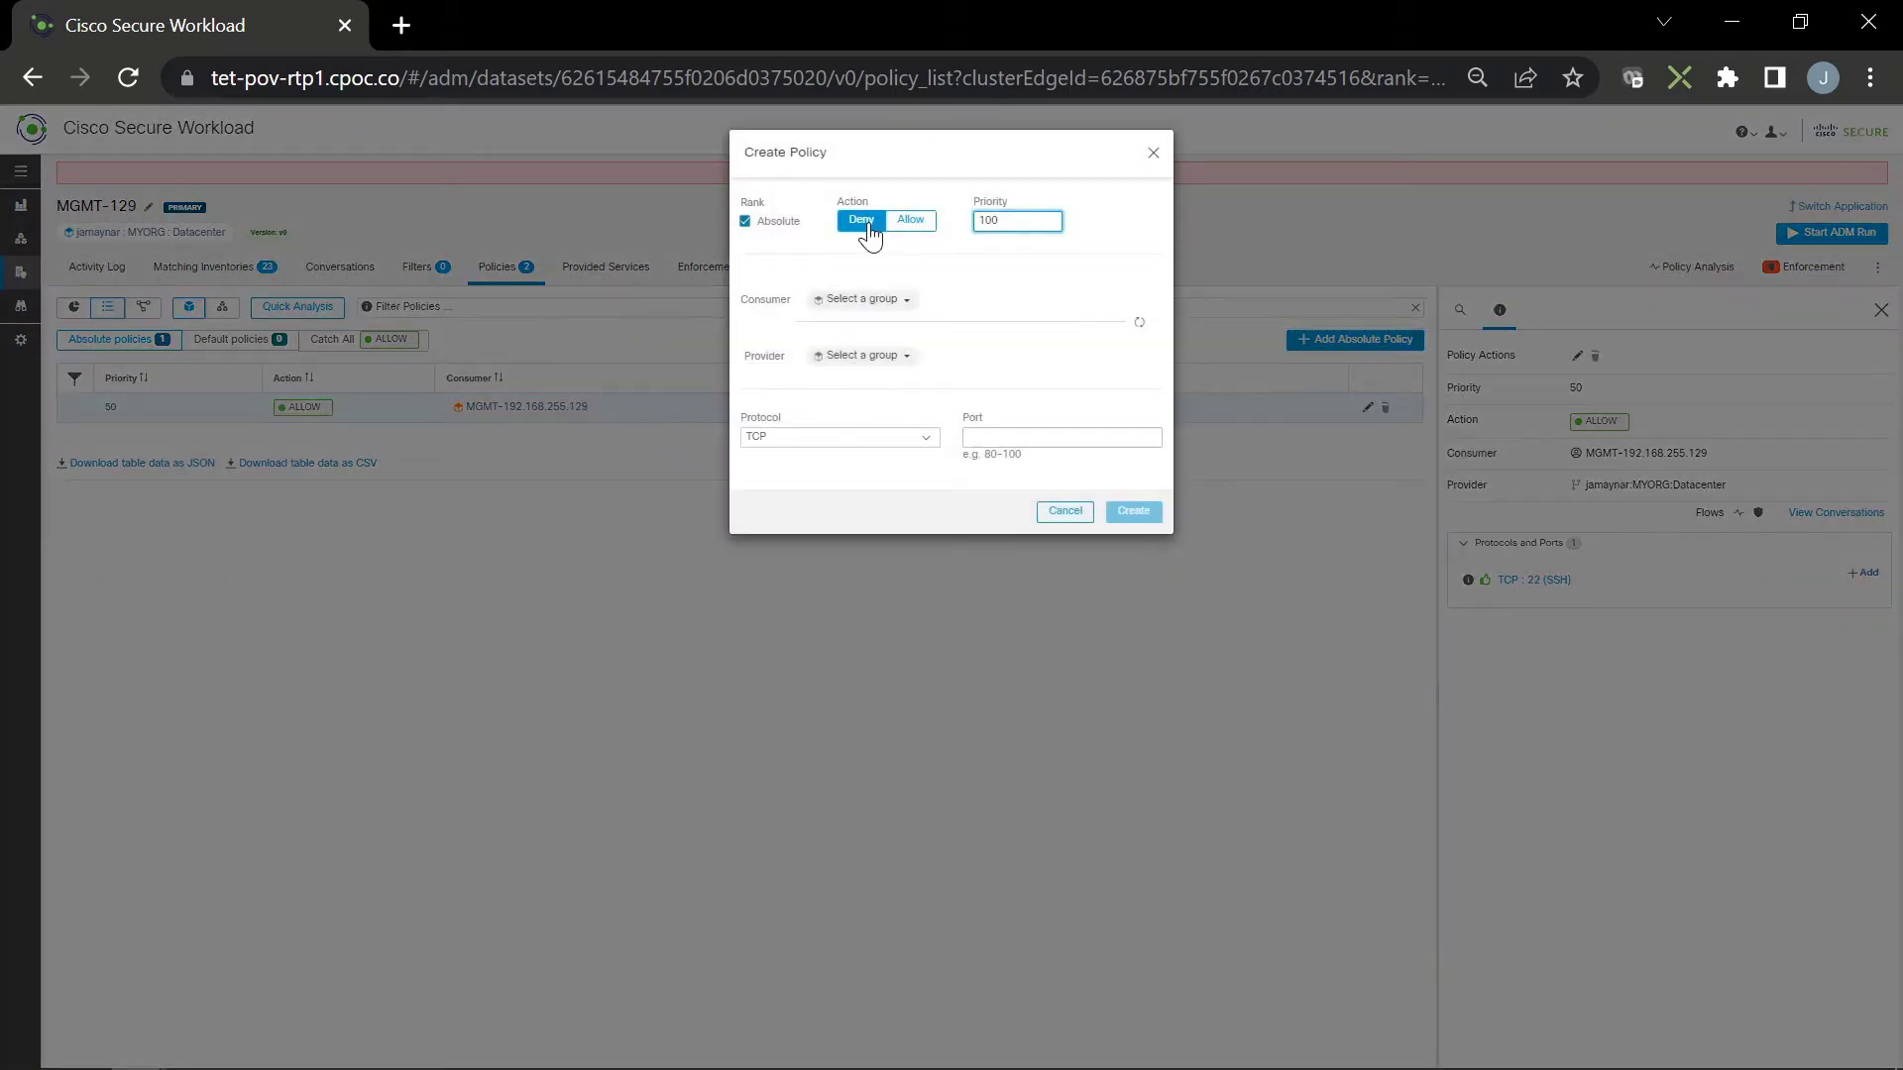
click(868, 300)
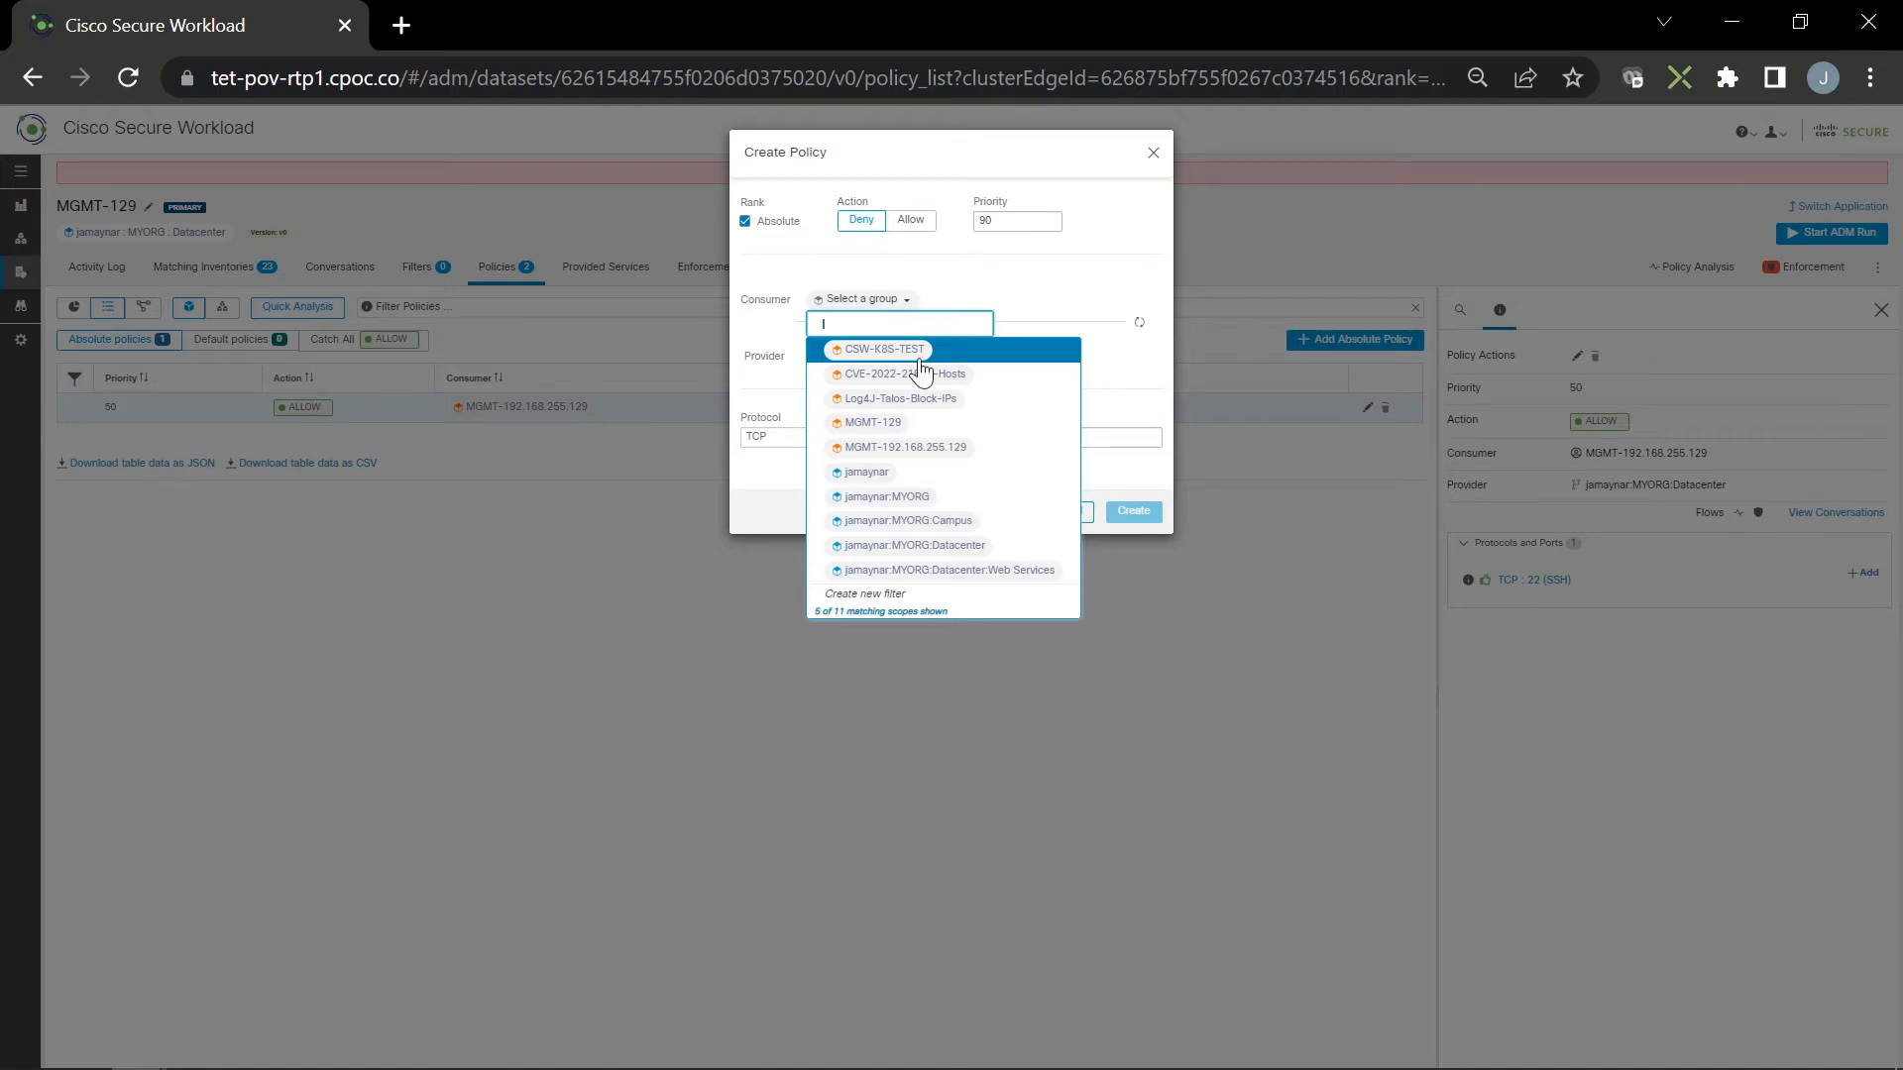
click(866, 476)
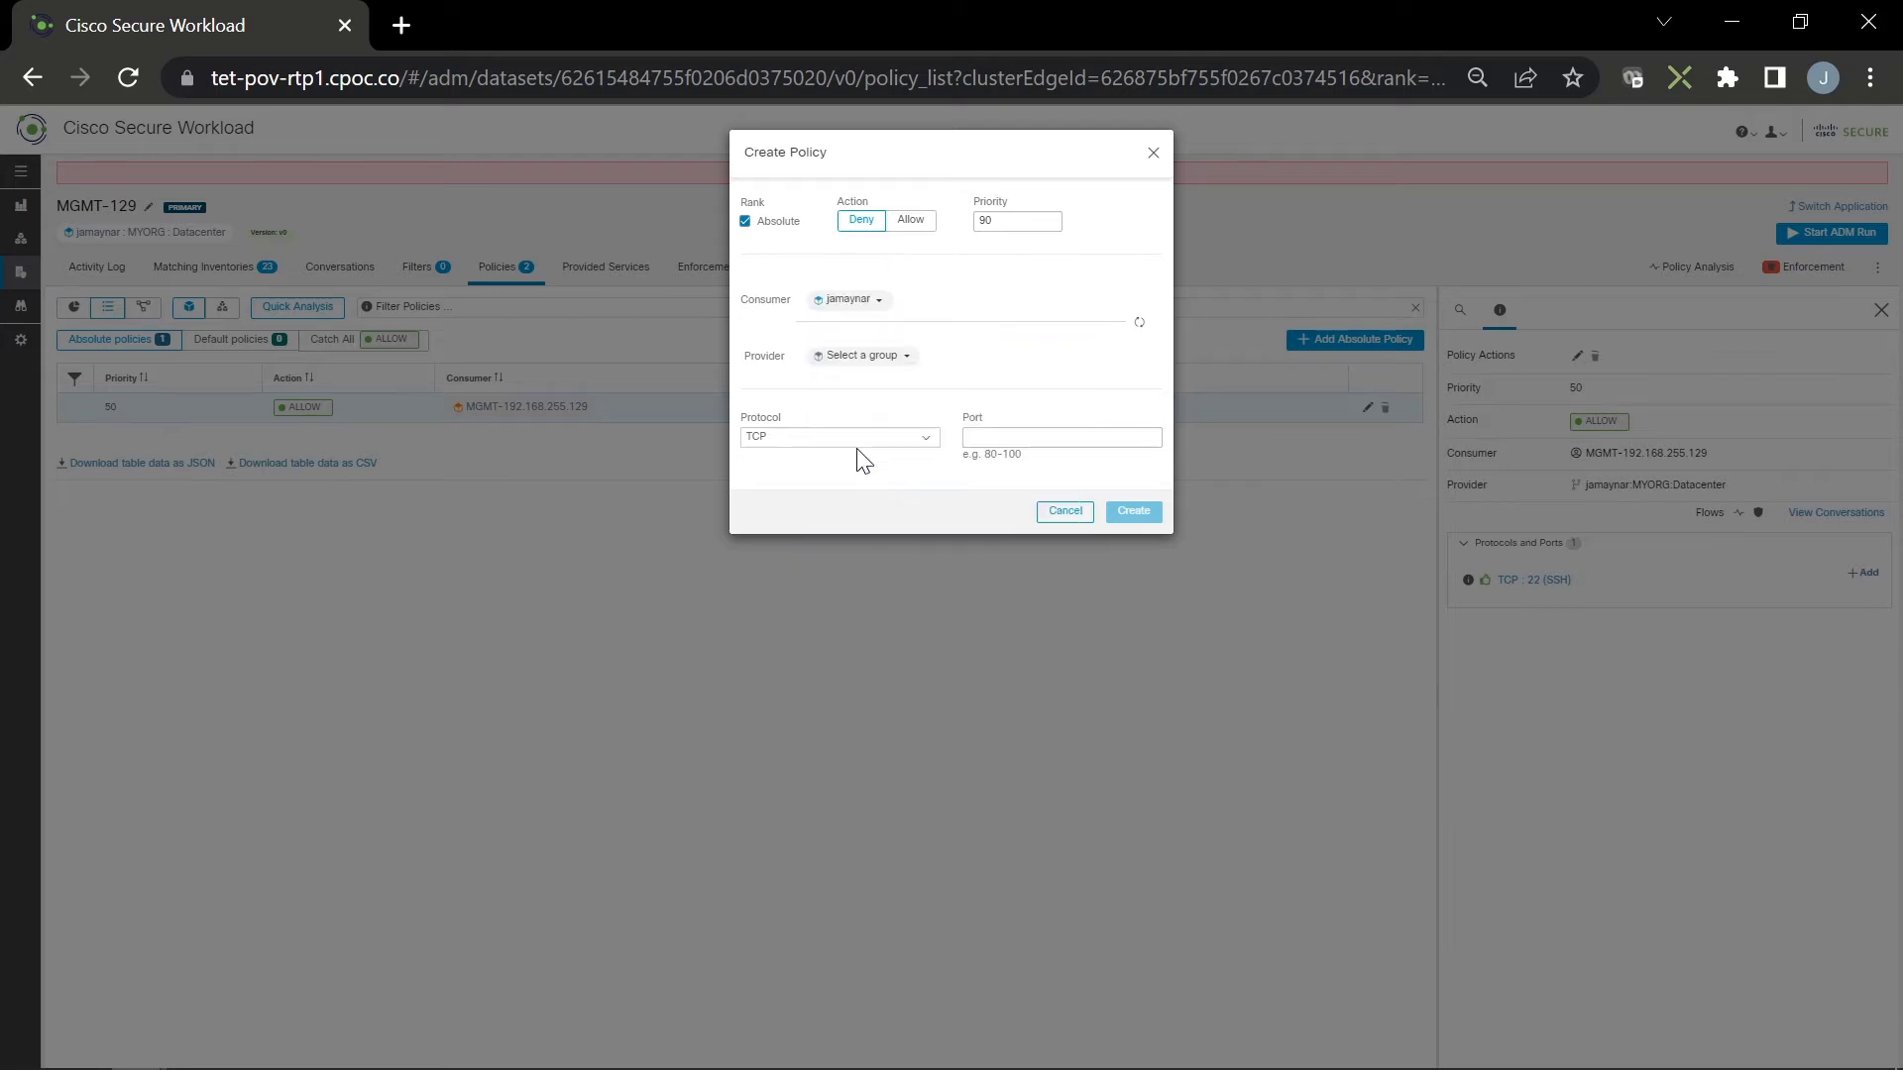
Set the deny policy's provider to the MYORG:Datacenter scope with TCP port 22, and create the policy
click(888, 367)
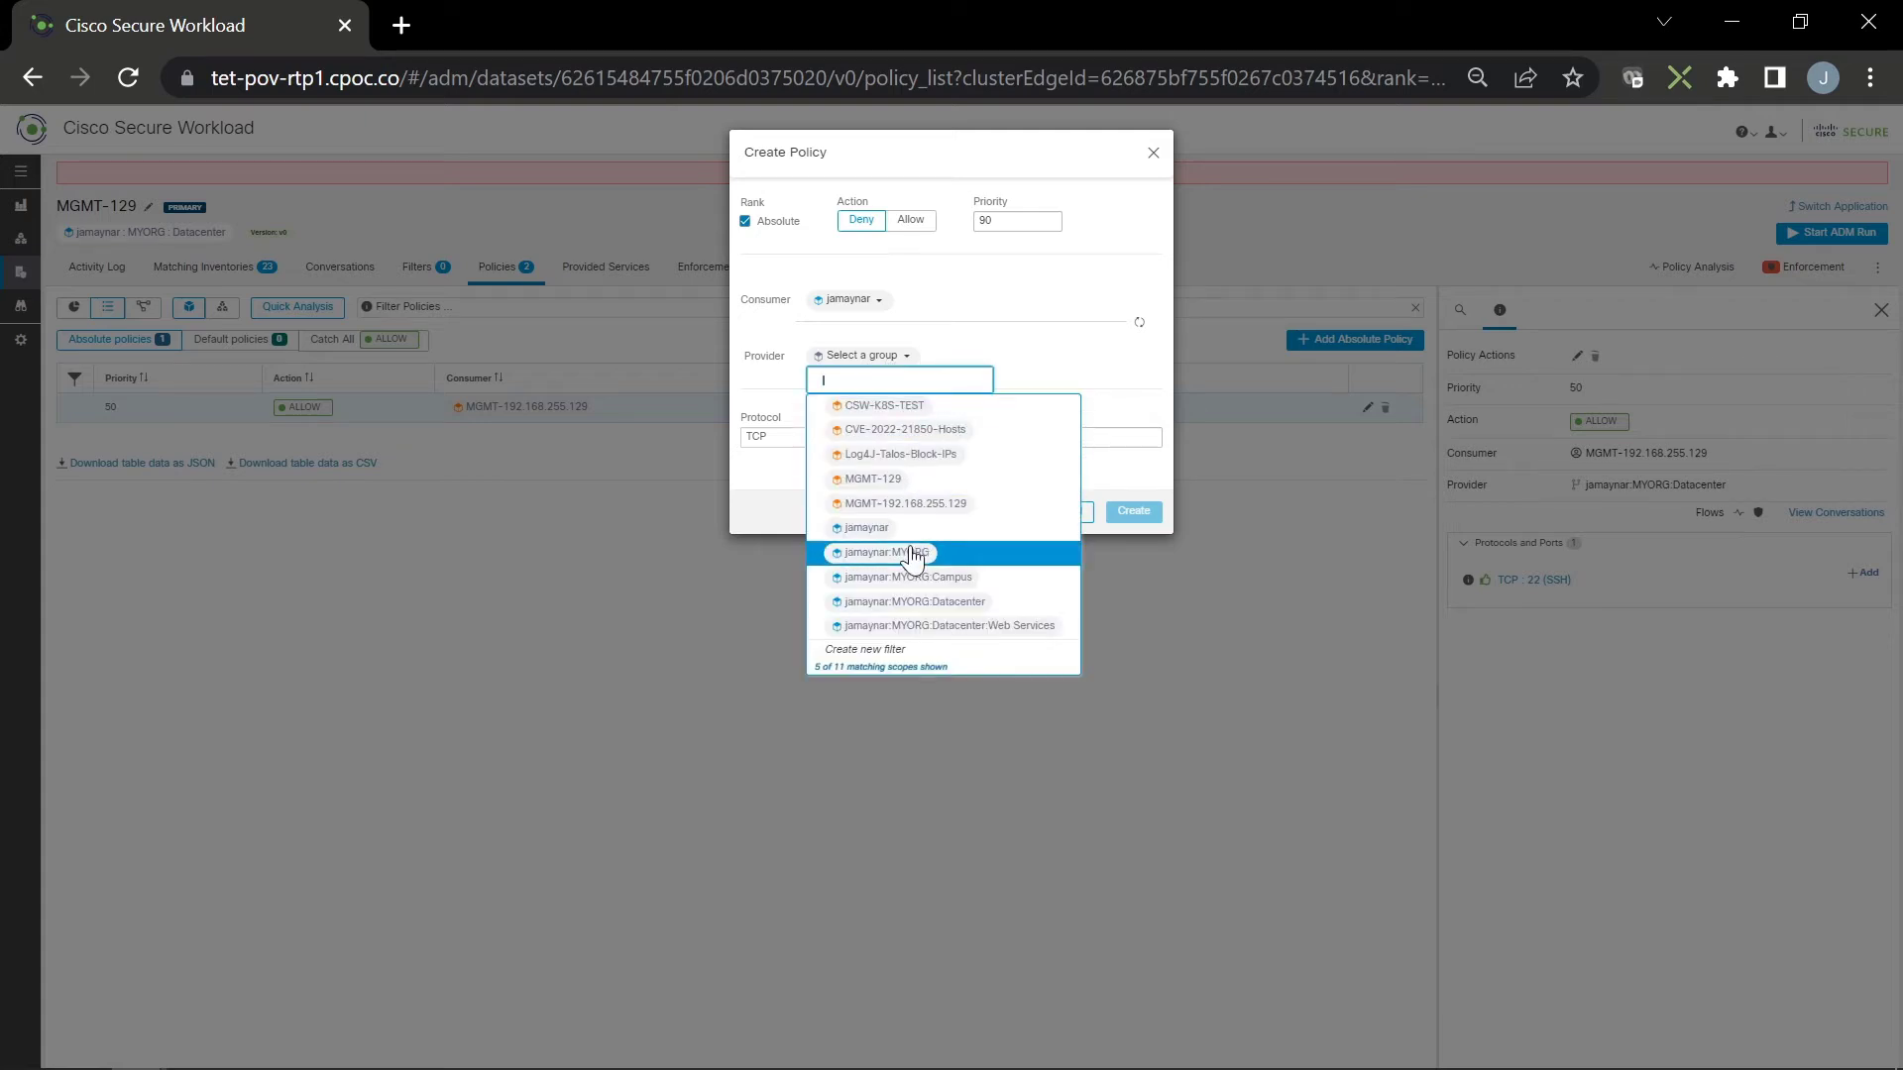
click(914, 602)
text(22)
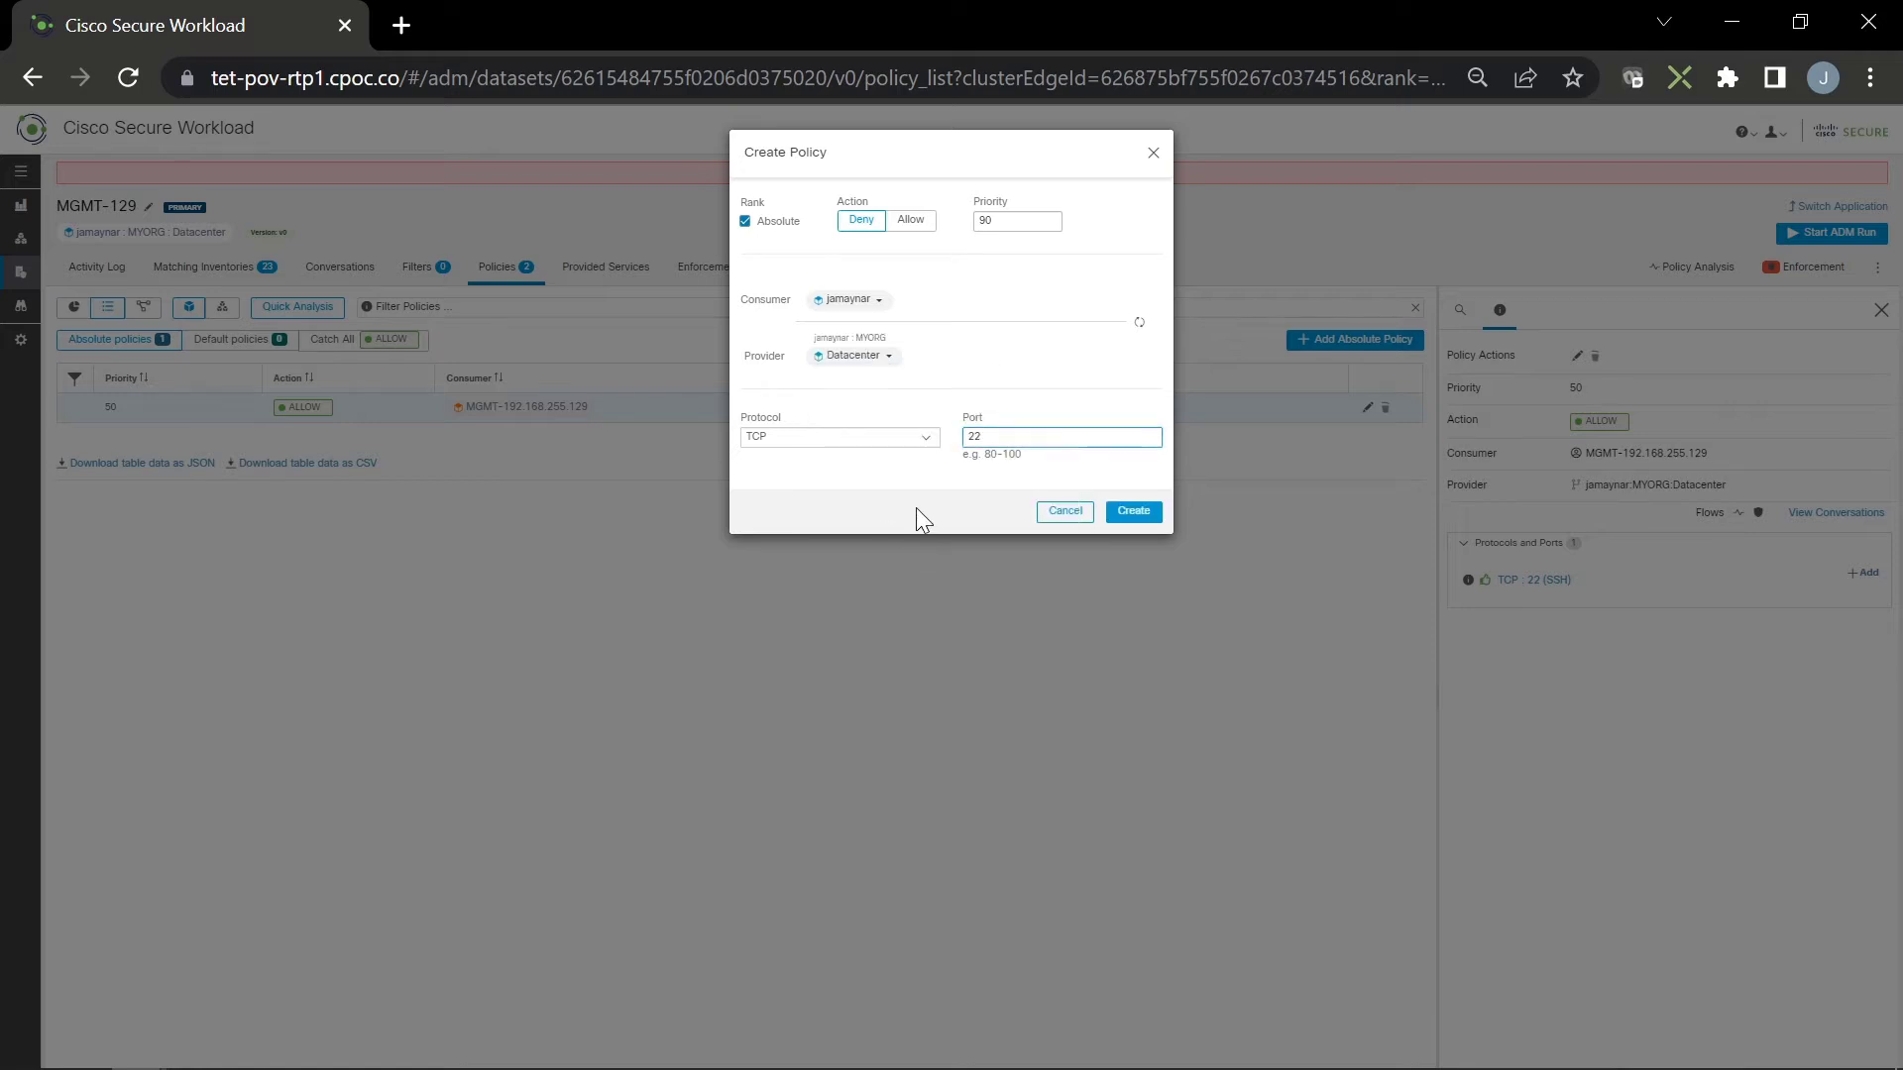
click(1027, 221)
click(1134, 512)
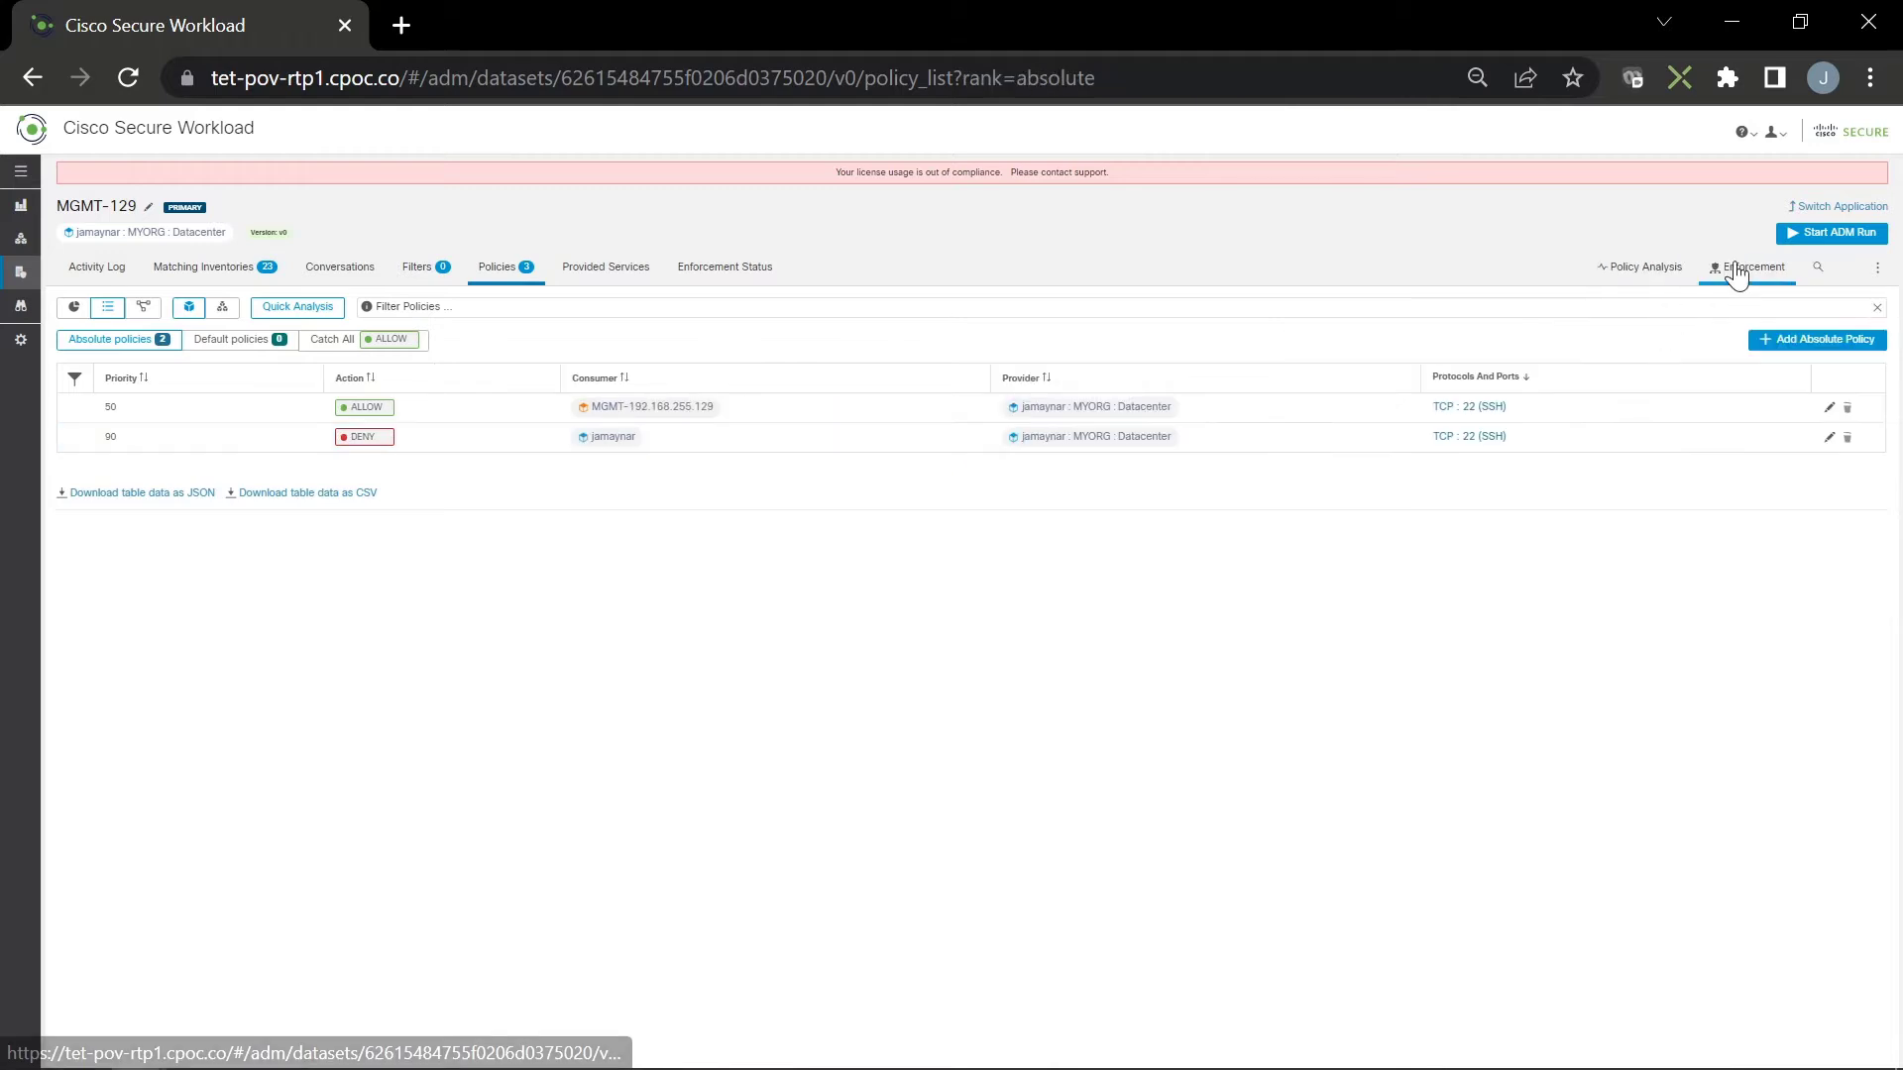
Start enforcing the latest policies for MGMT-129 and go through the policy updates, the full list of impacted workloads and the impacting policies
click(1737, 276)
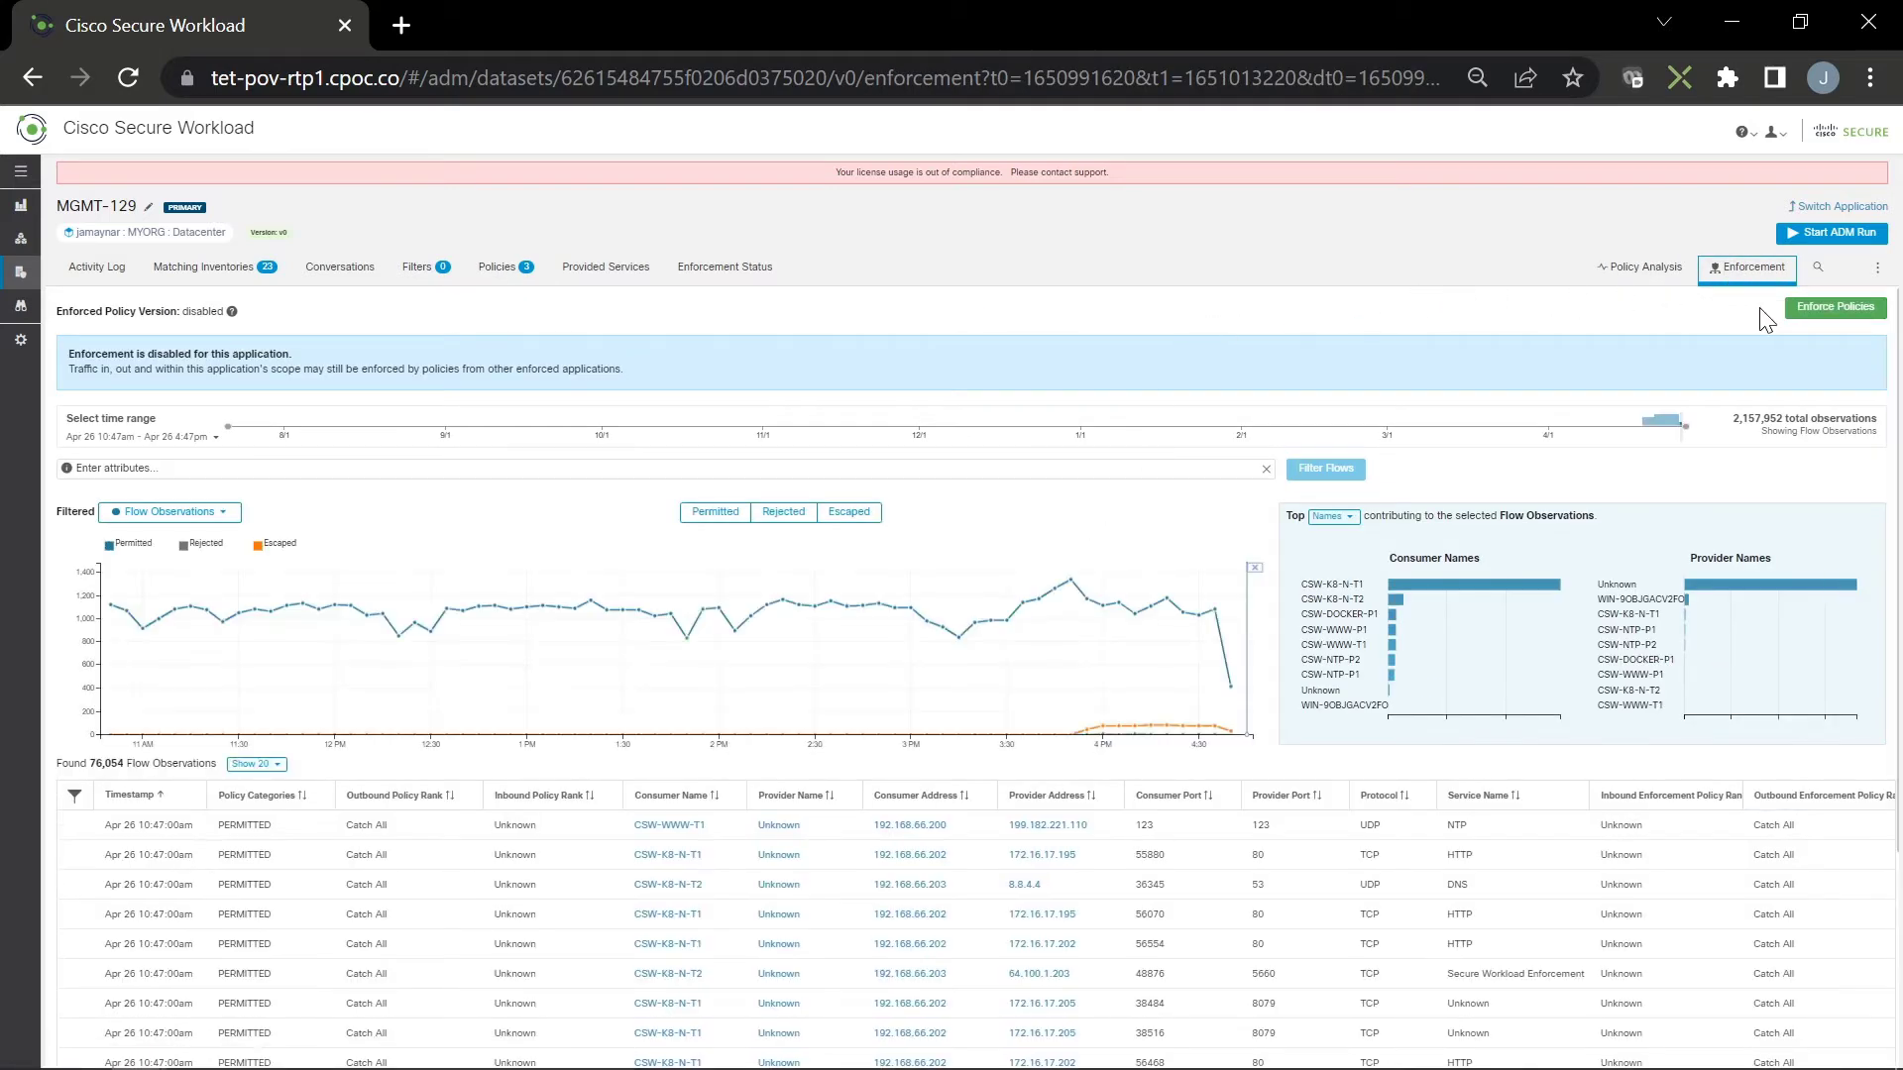
click(1833, 307)
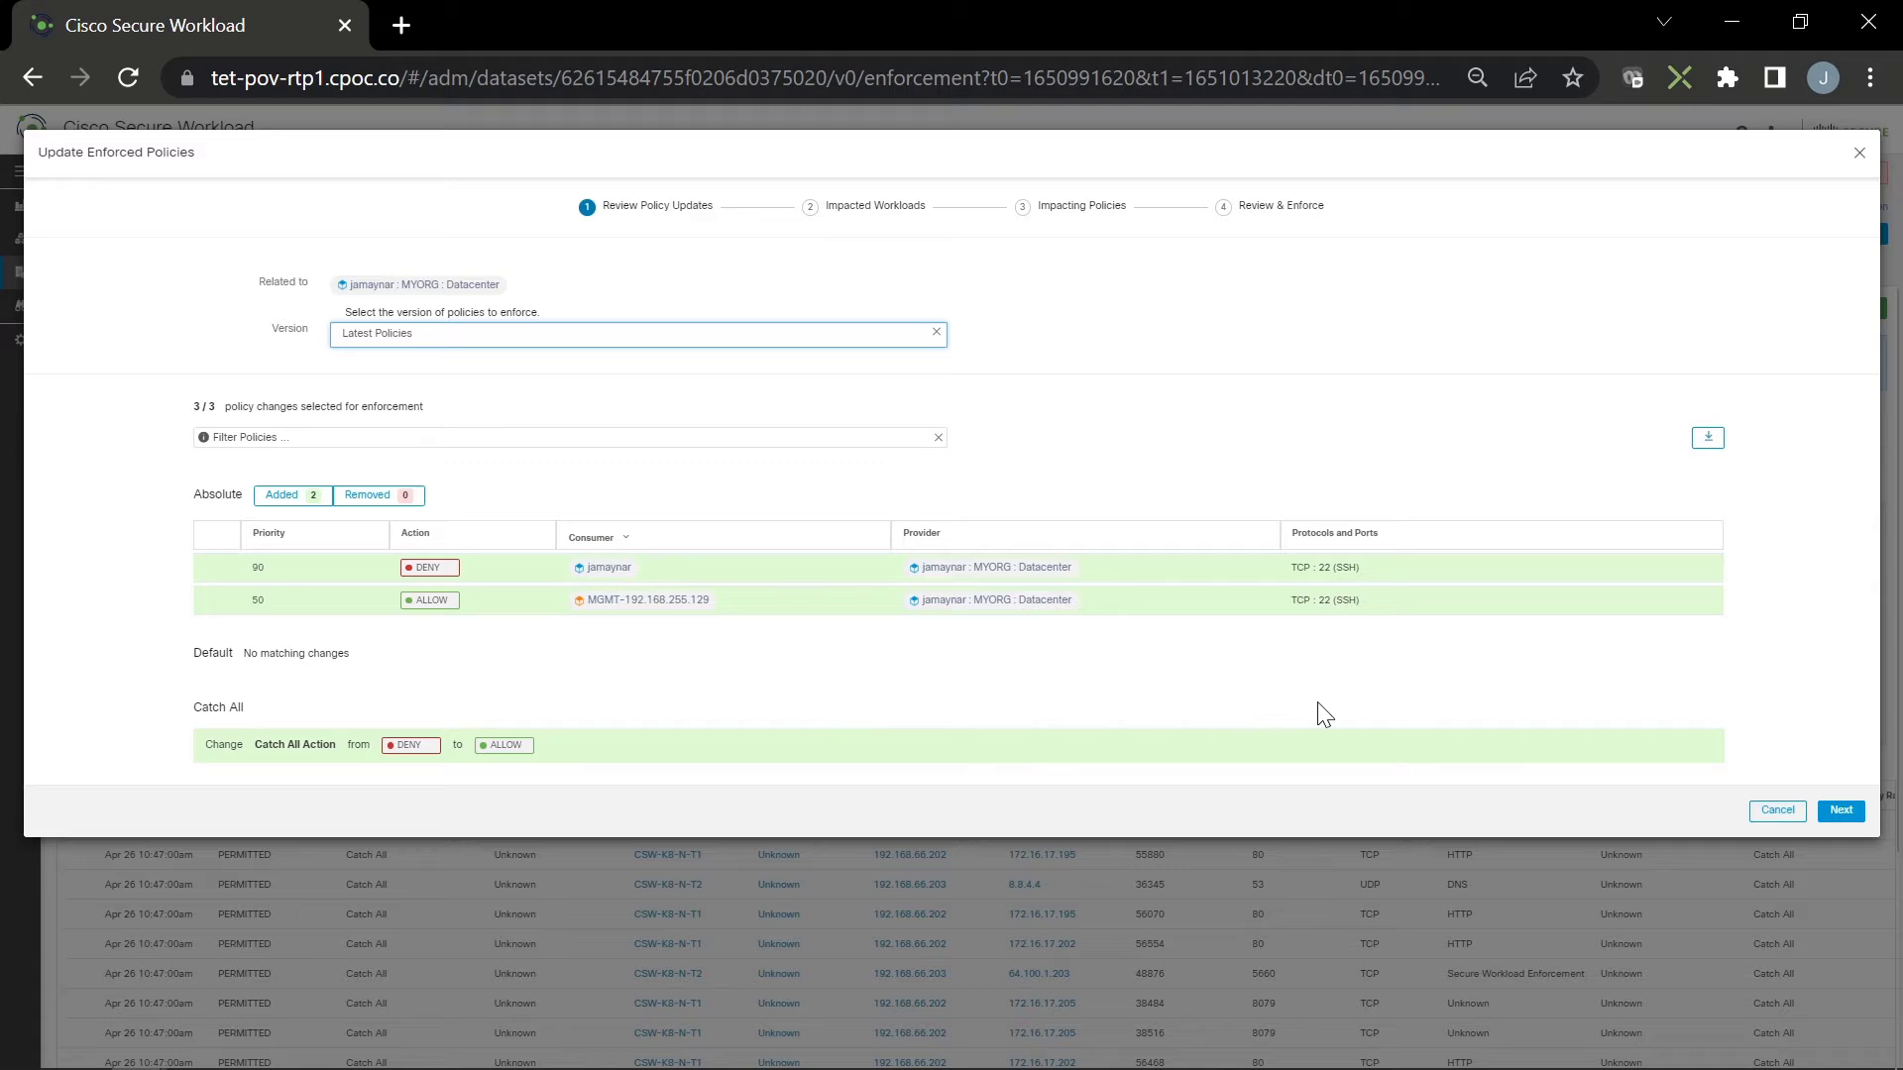
click(1831, 809)
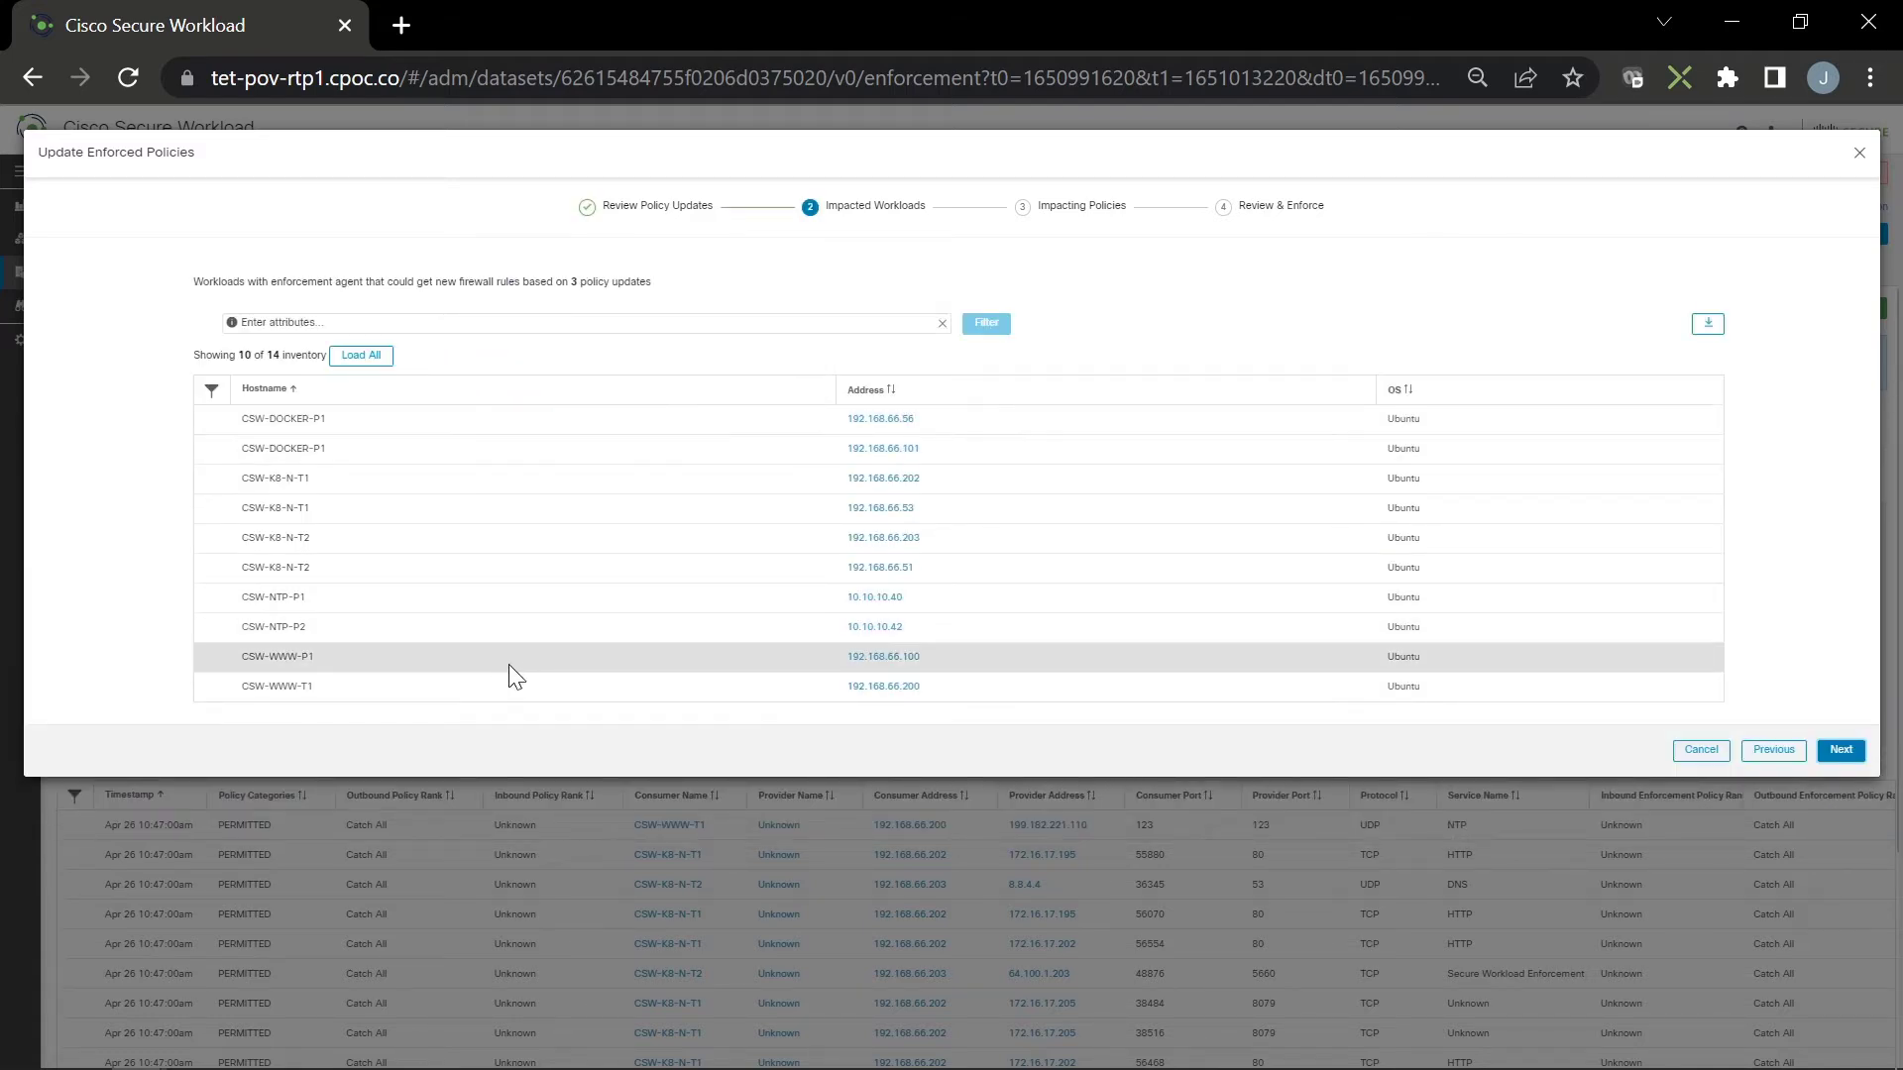
click(365, 359)
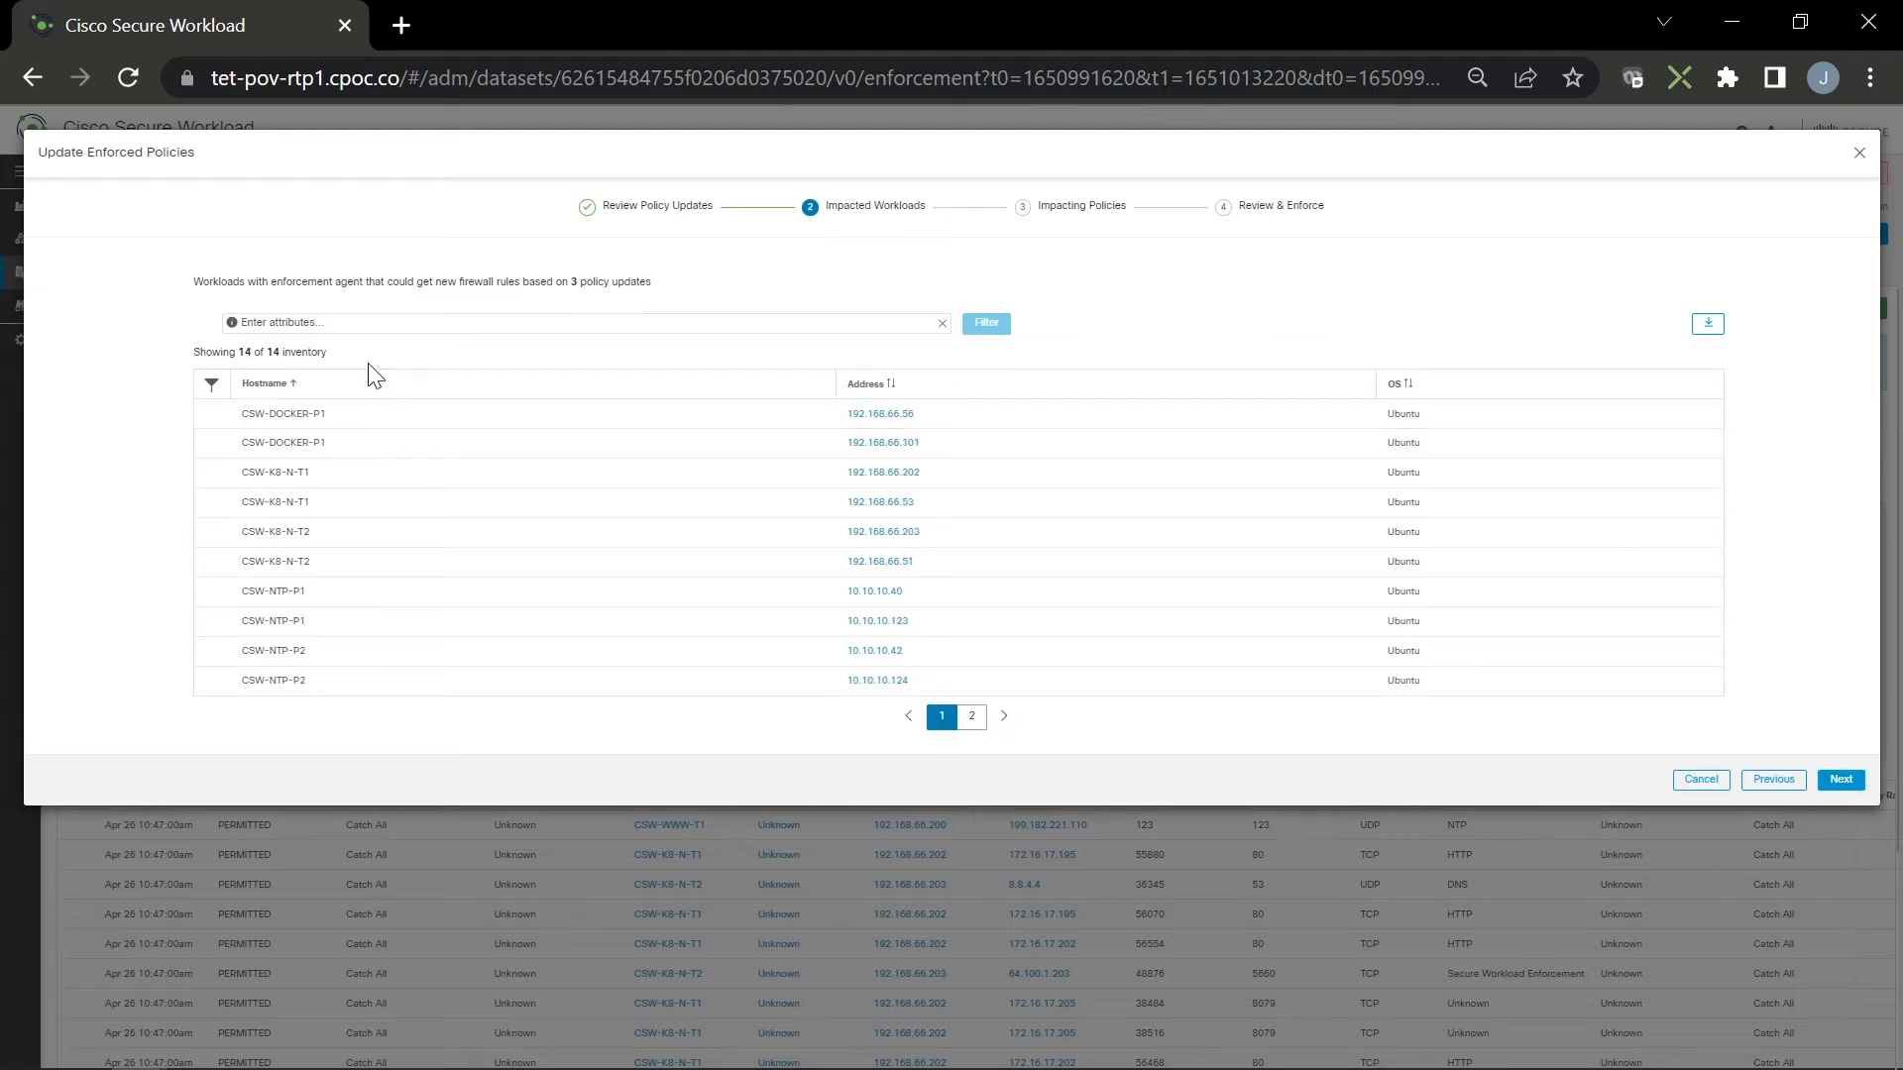
click(975, 720)
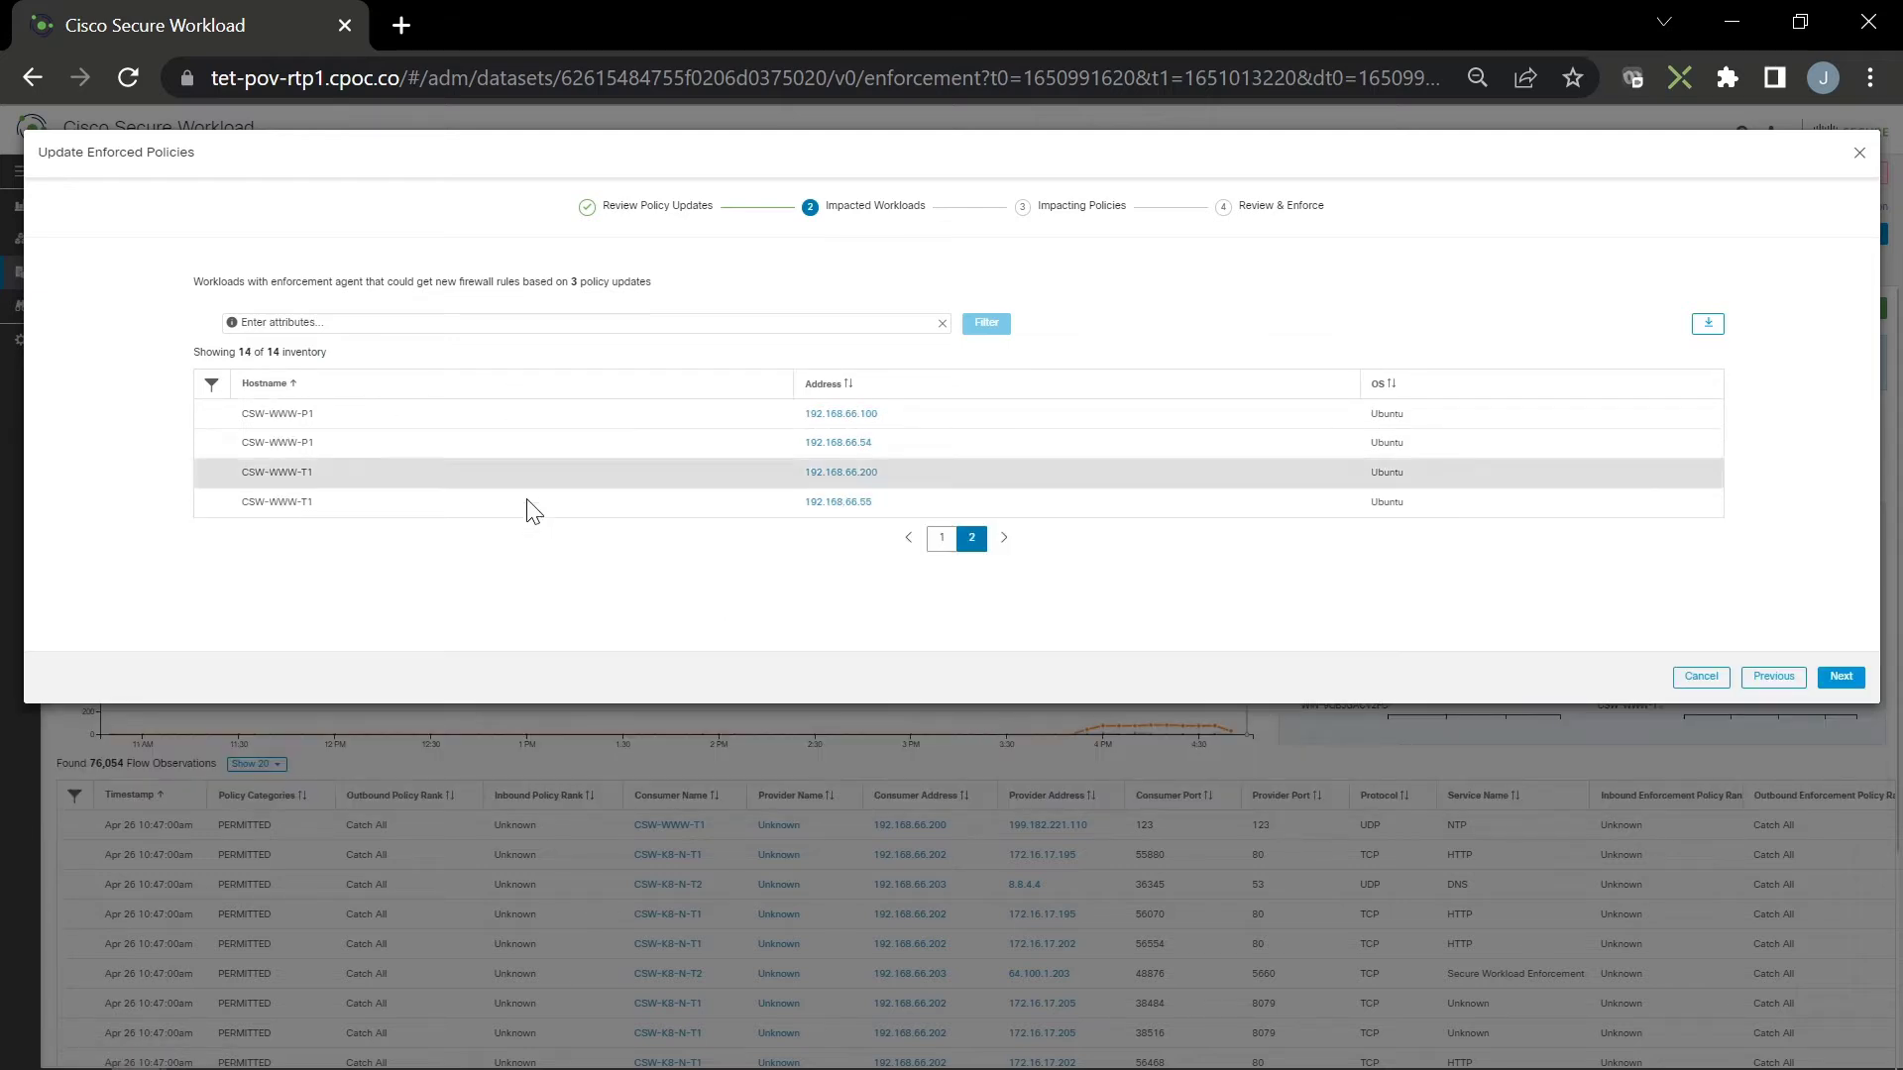
click(1841, 674)
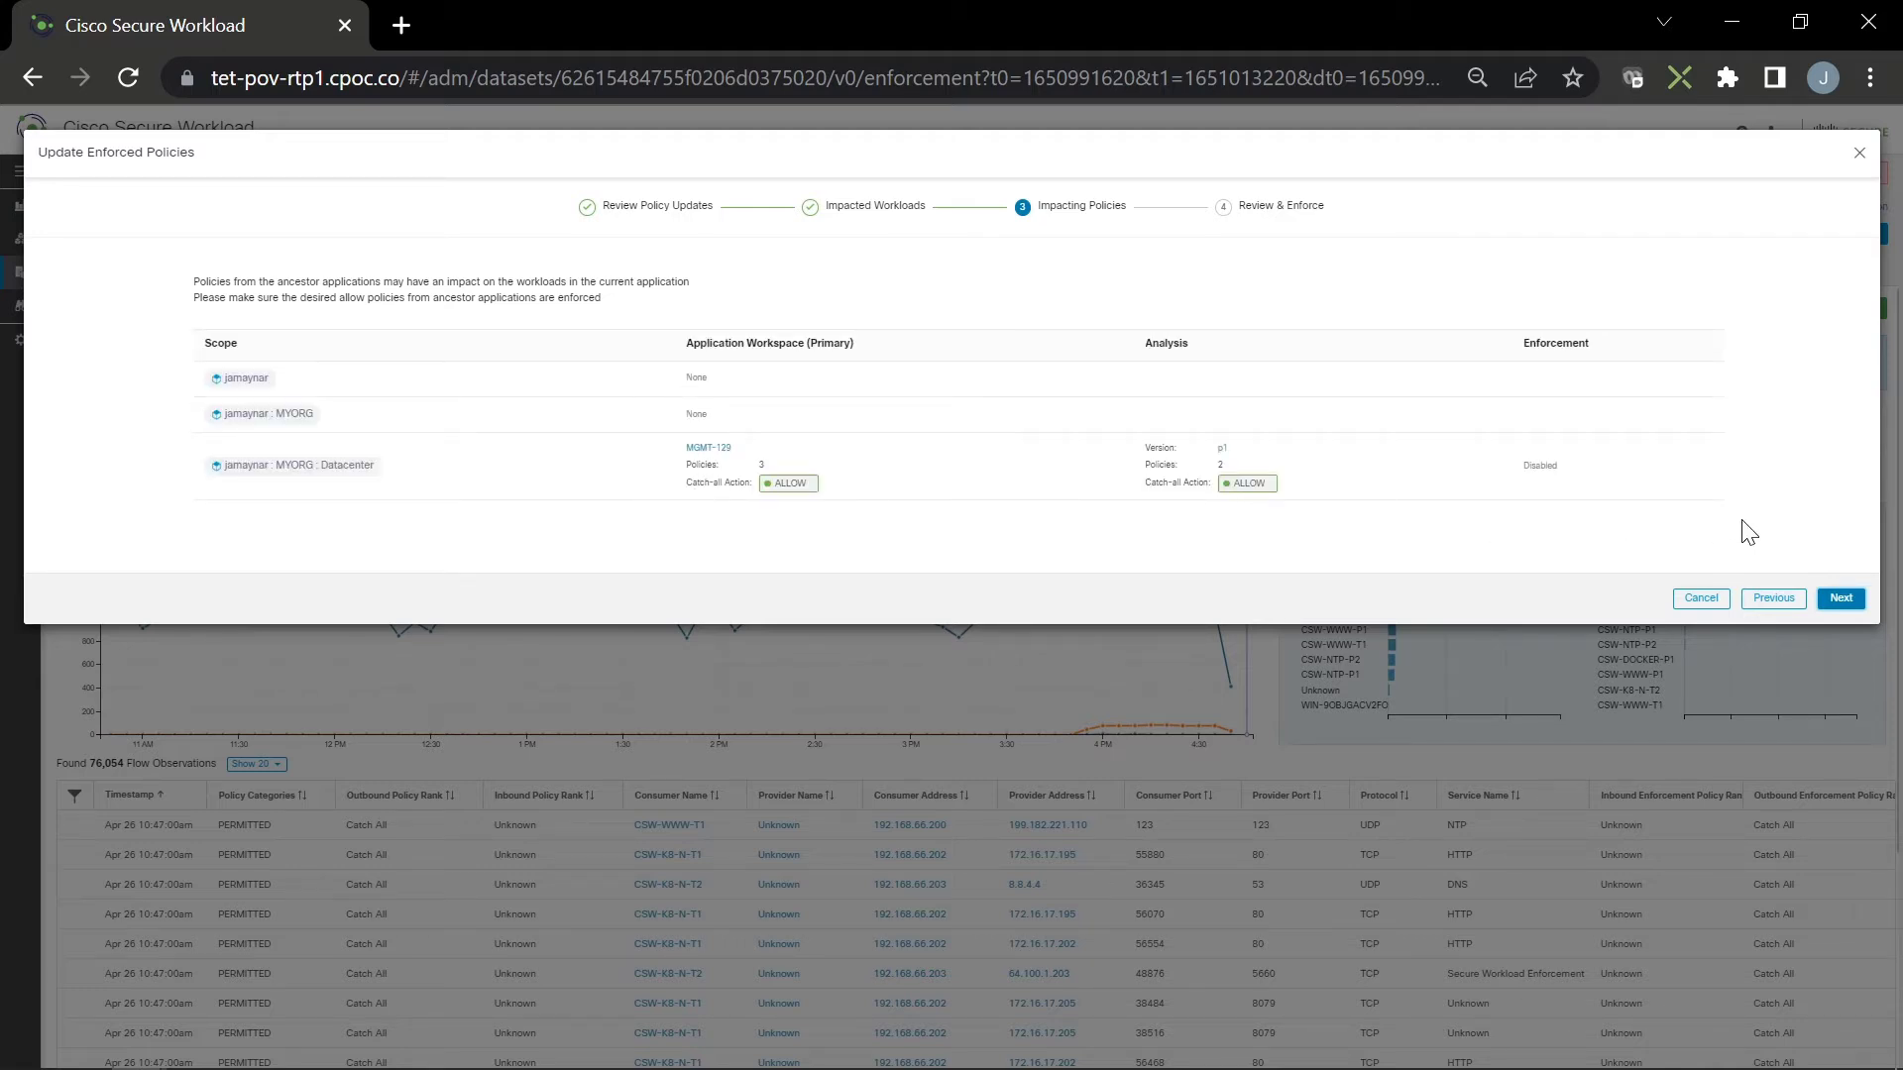
click(1839, 599)
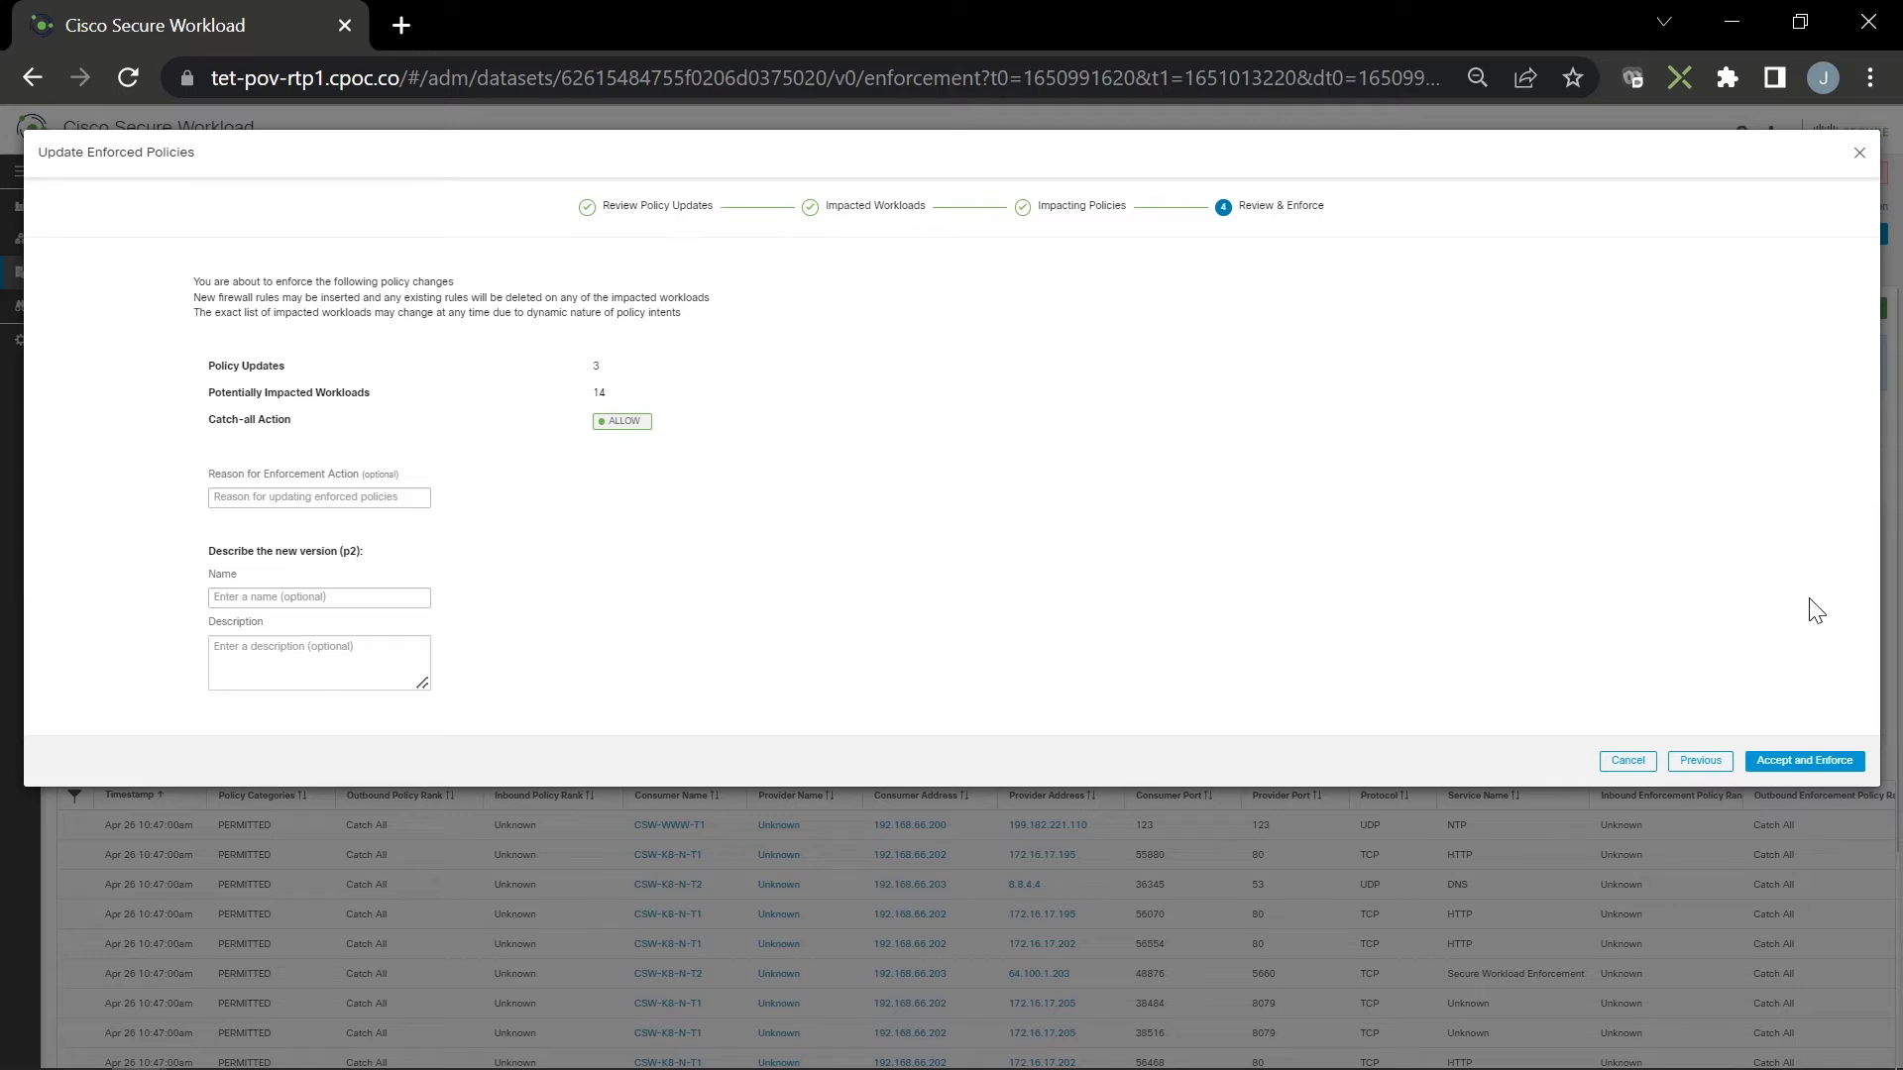
click(337, 498)
click(332, 596)
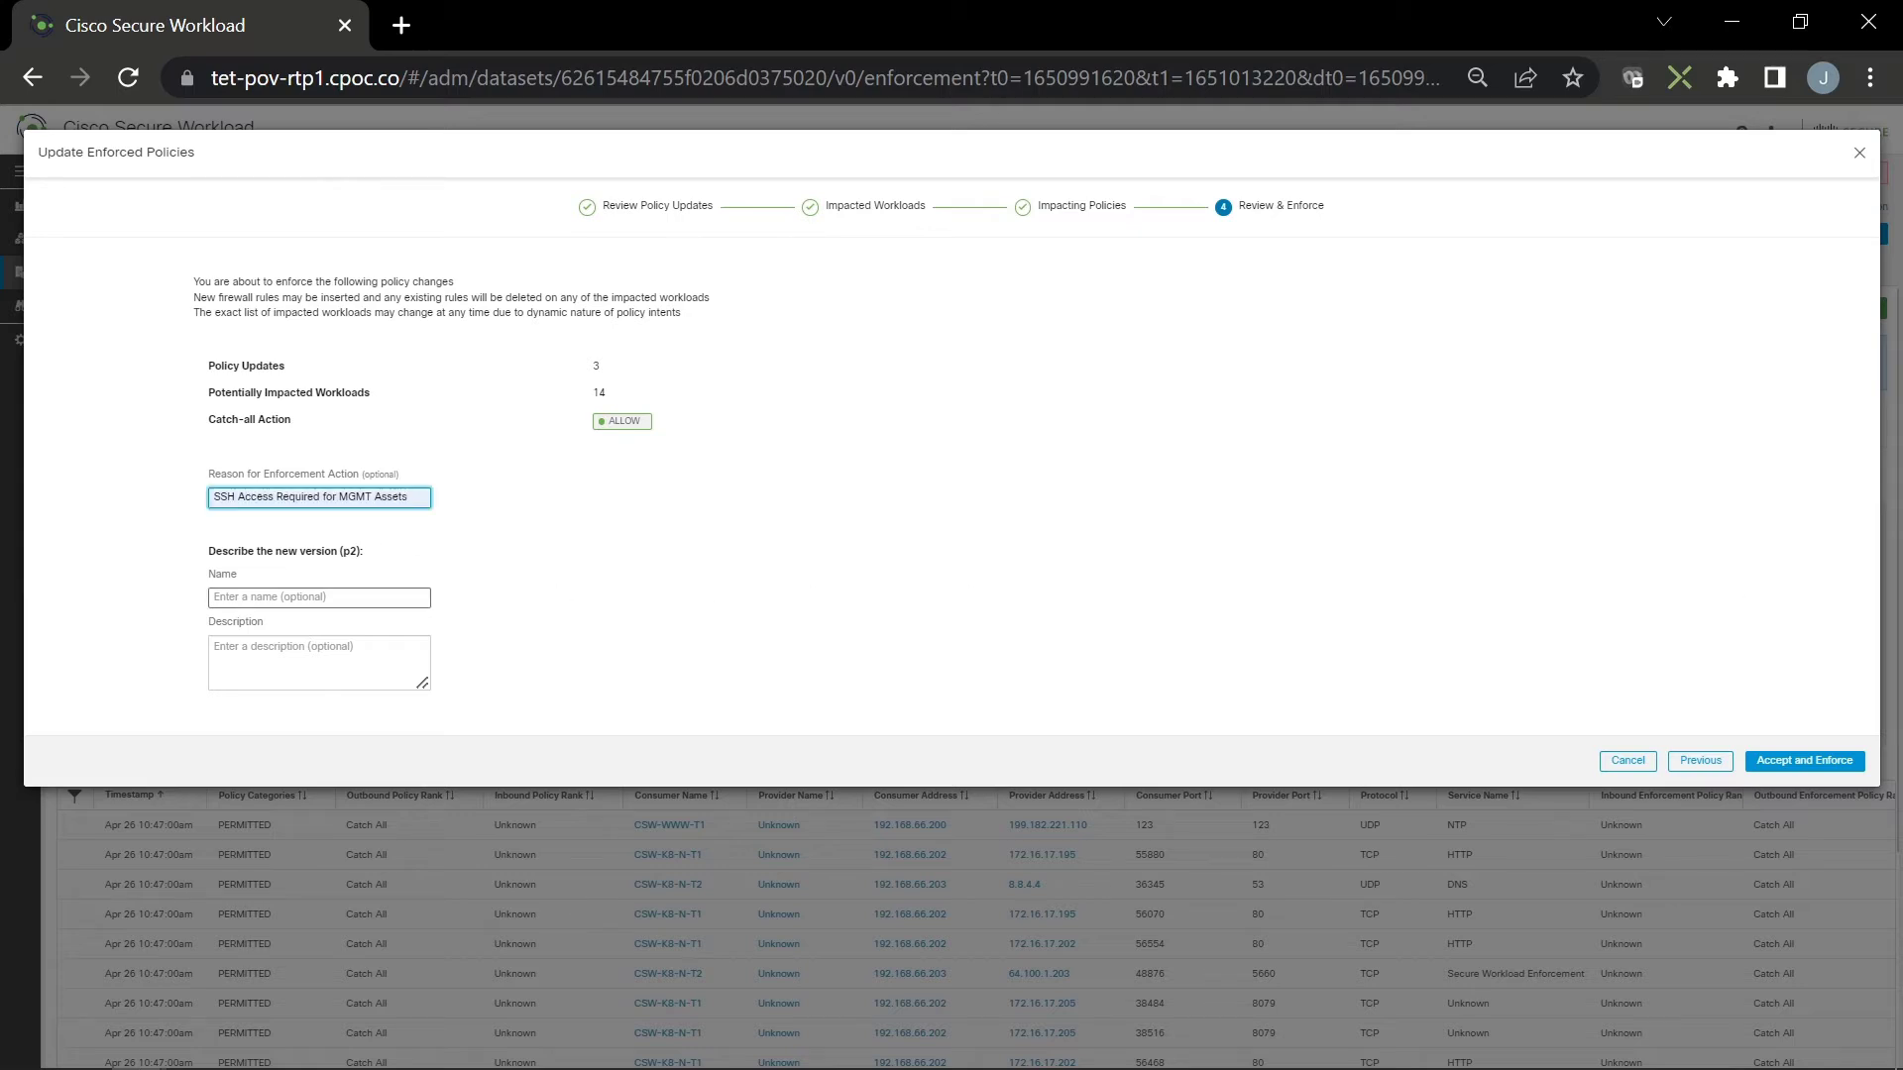
click(332, 597)
text(TICKET 2021-12-19-1231)
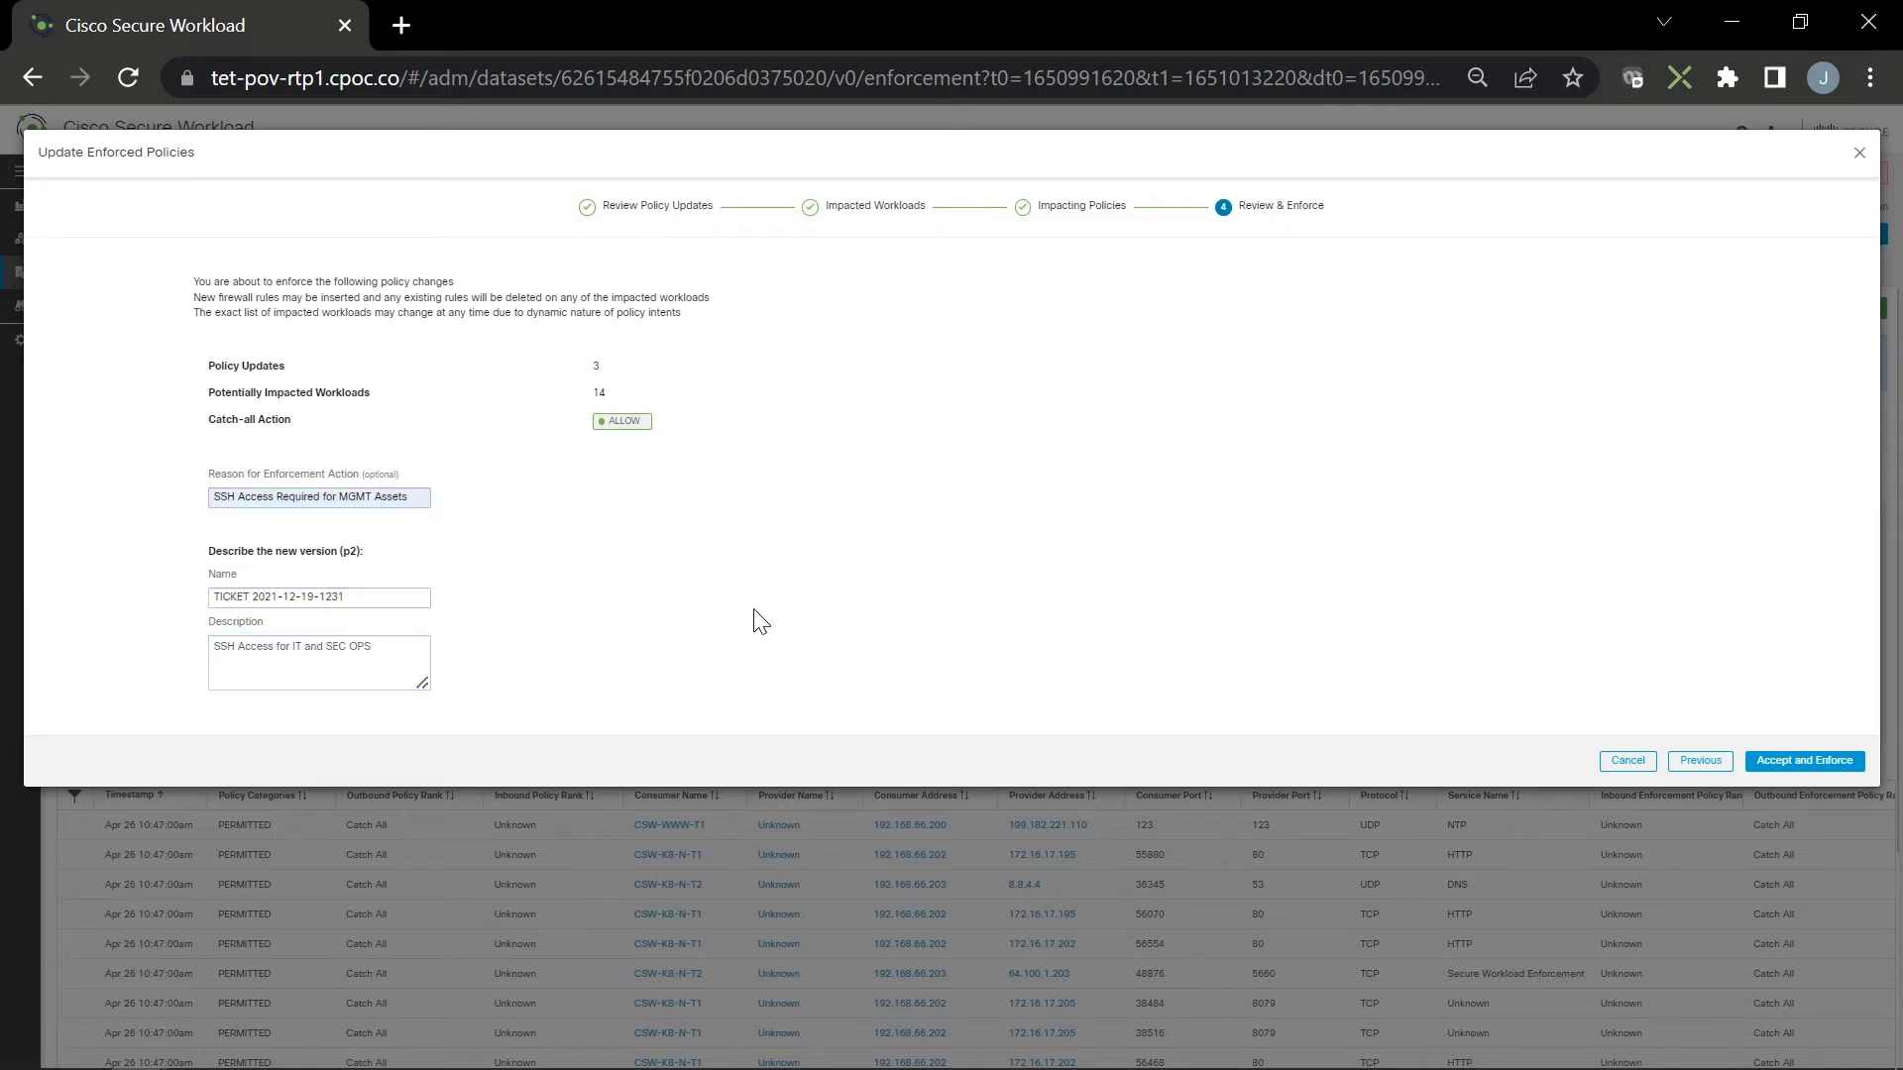
click(1799, 761)
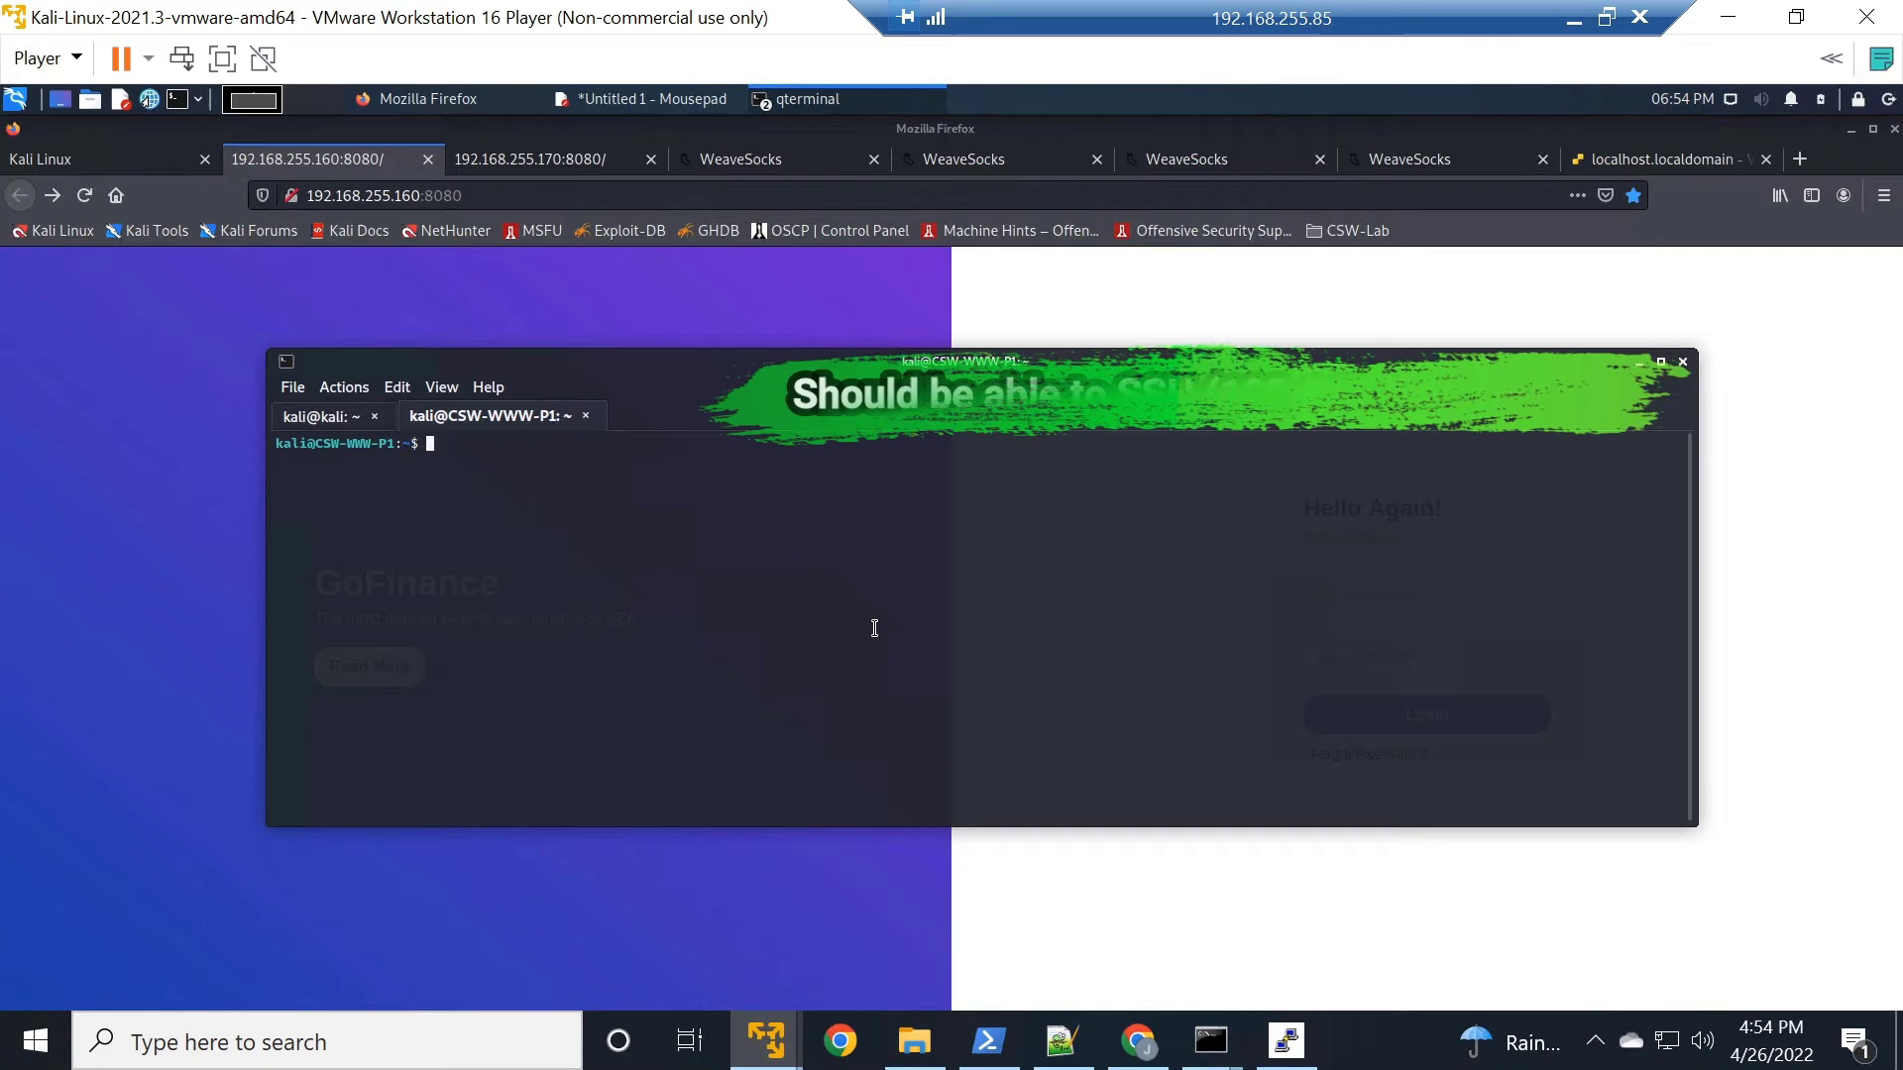
Switch to the Kali VM's terminal on CSW-WWW-P1 and list the SSH firewall rules with "sudo iptables -L | grep ssh"
text(sudo)
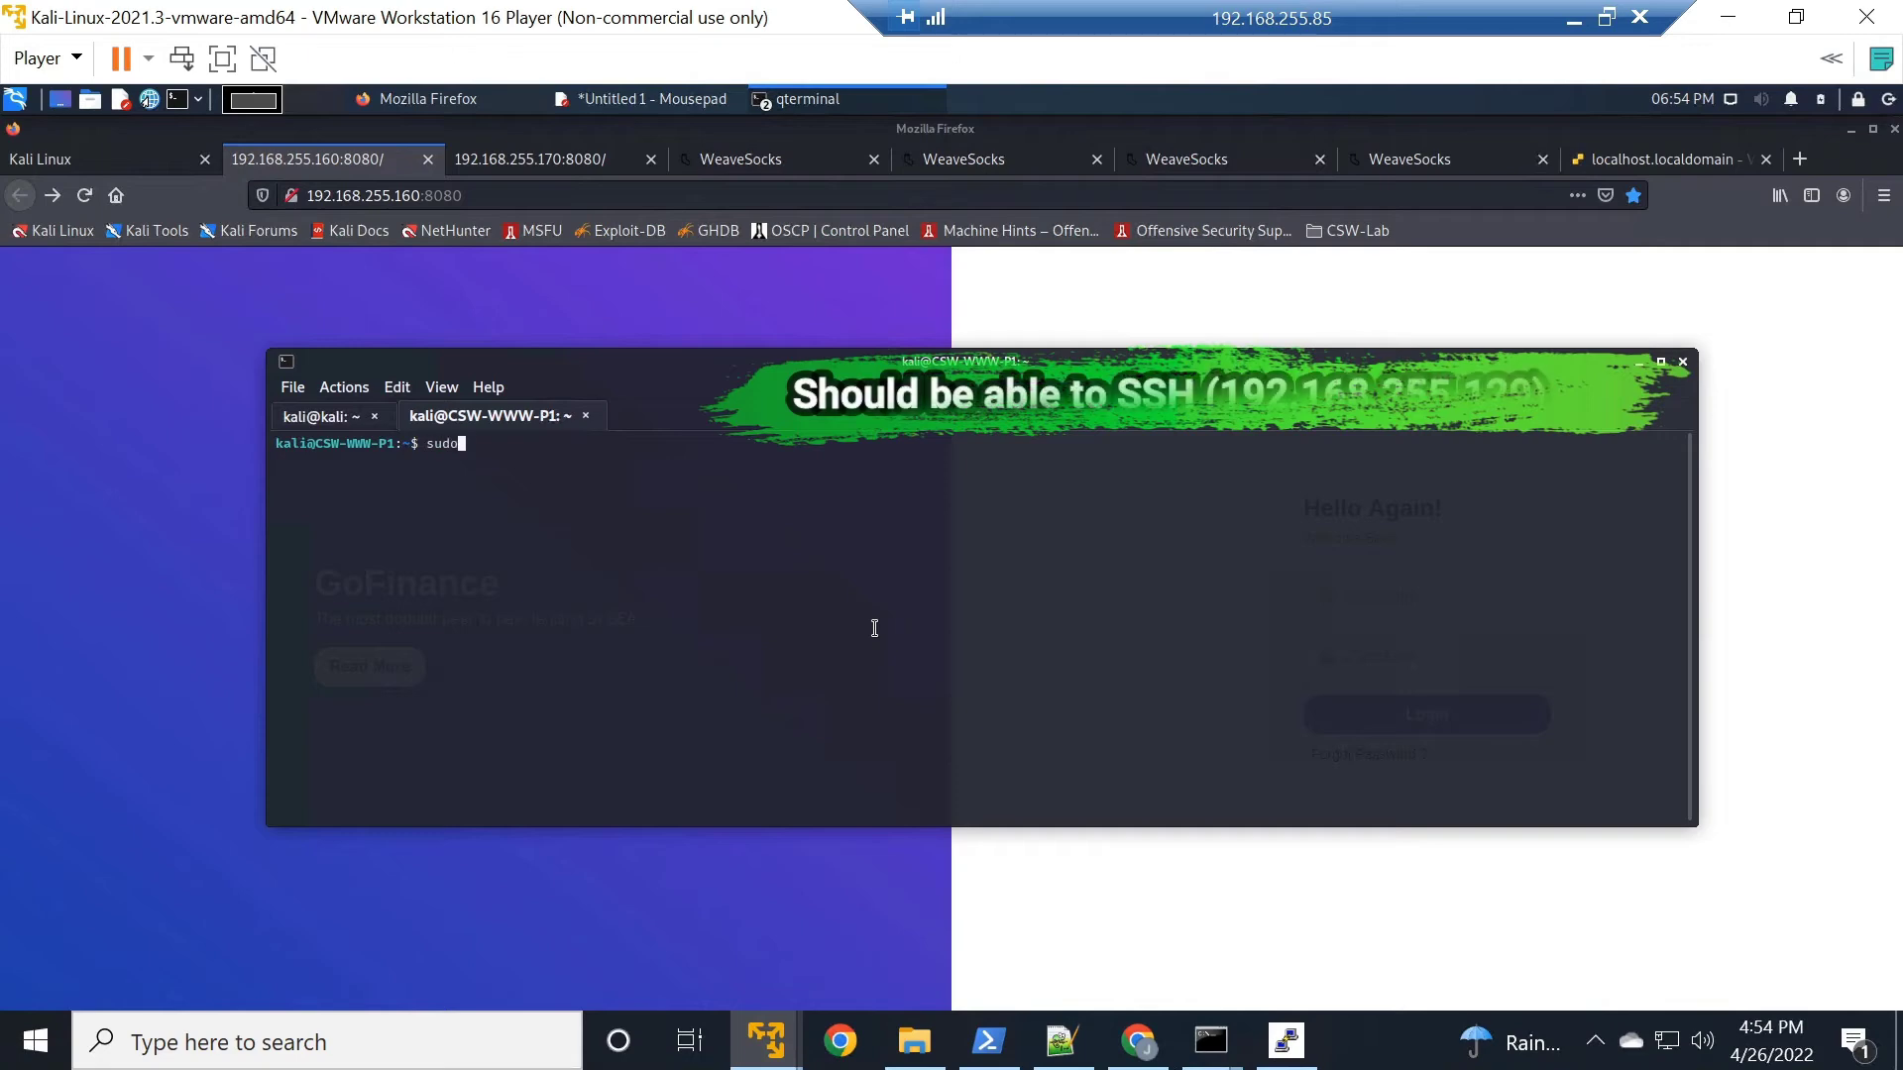
text( iptable)
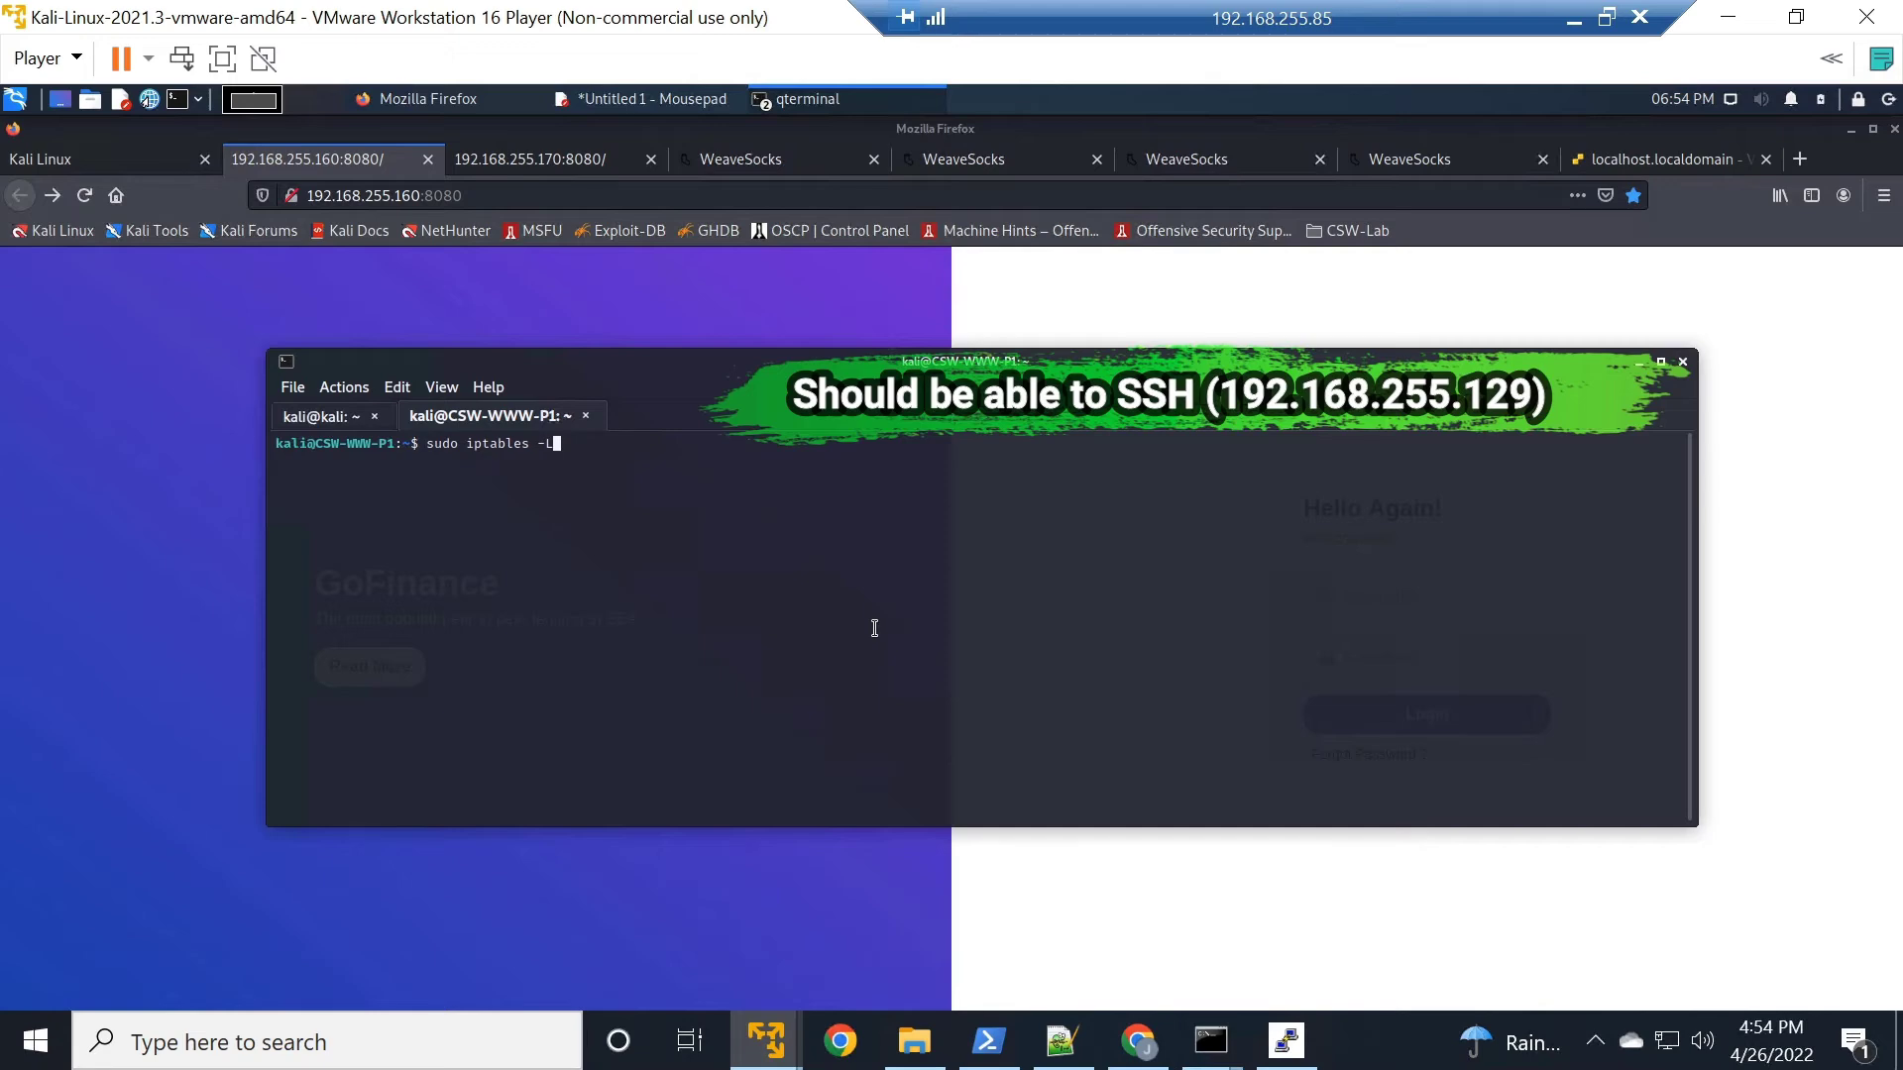
text(s -L | gre)
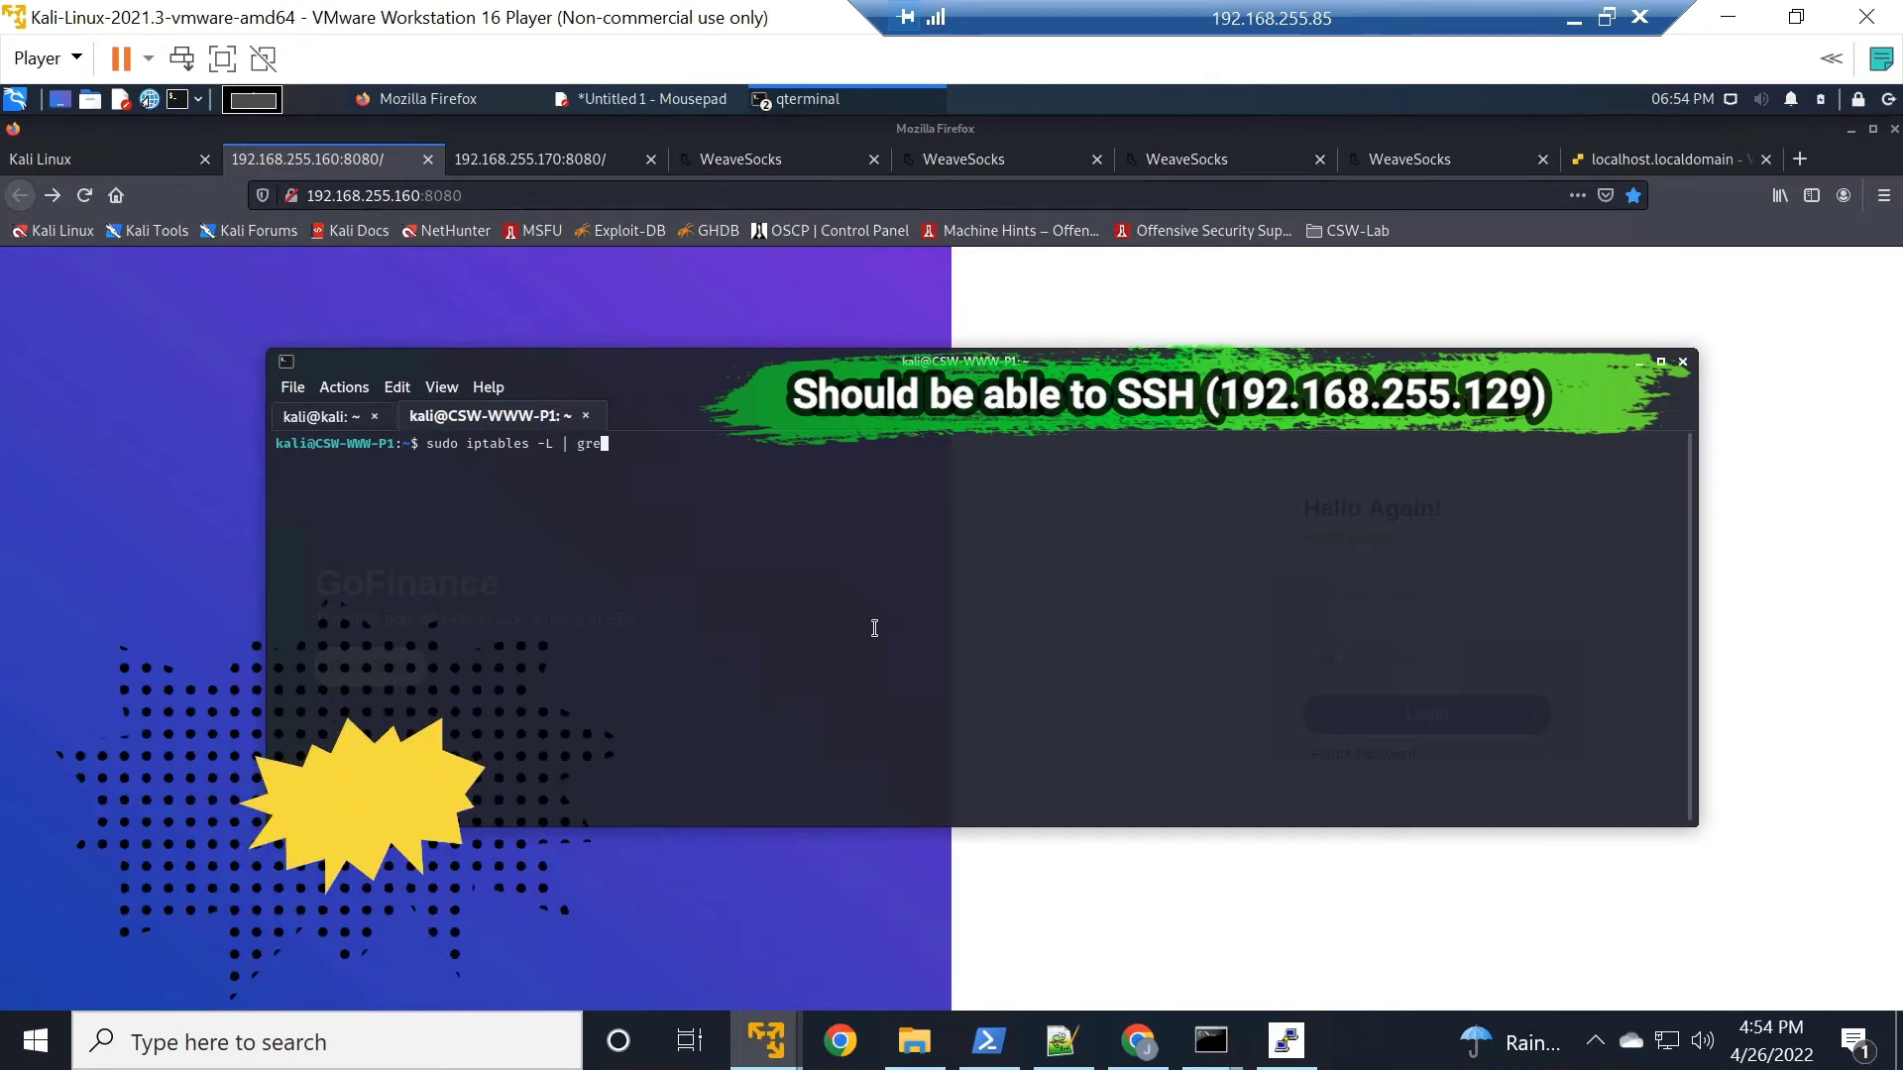
text(p ssh)
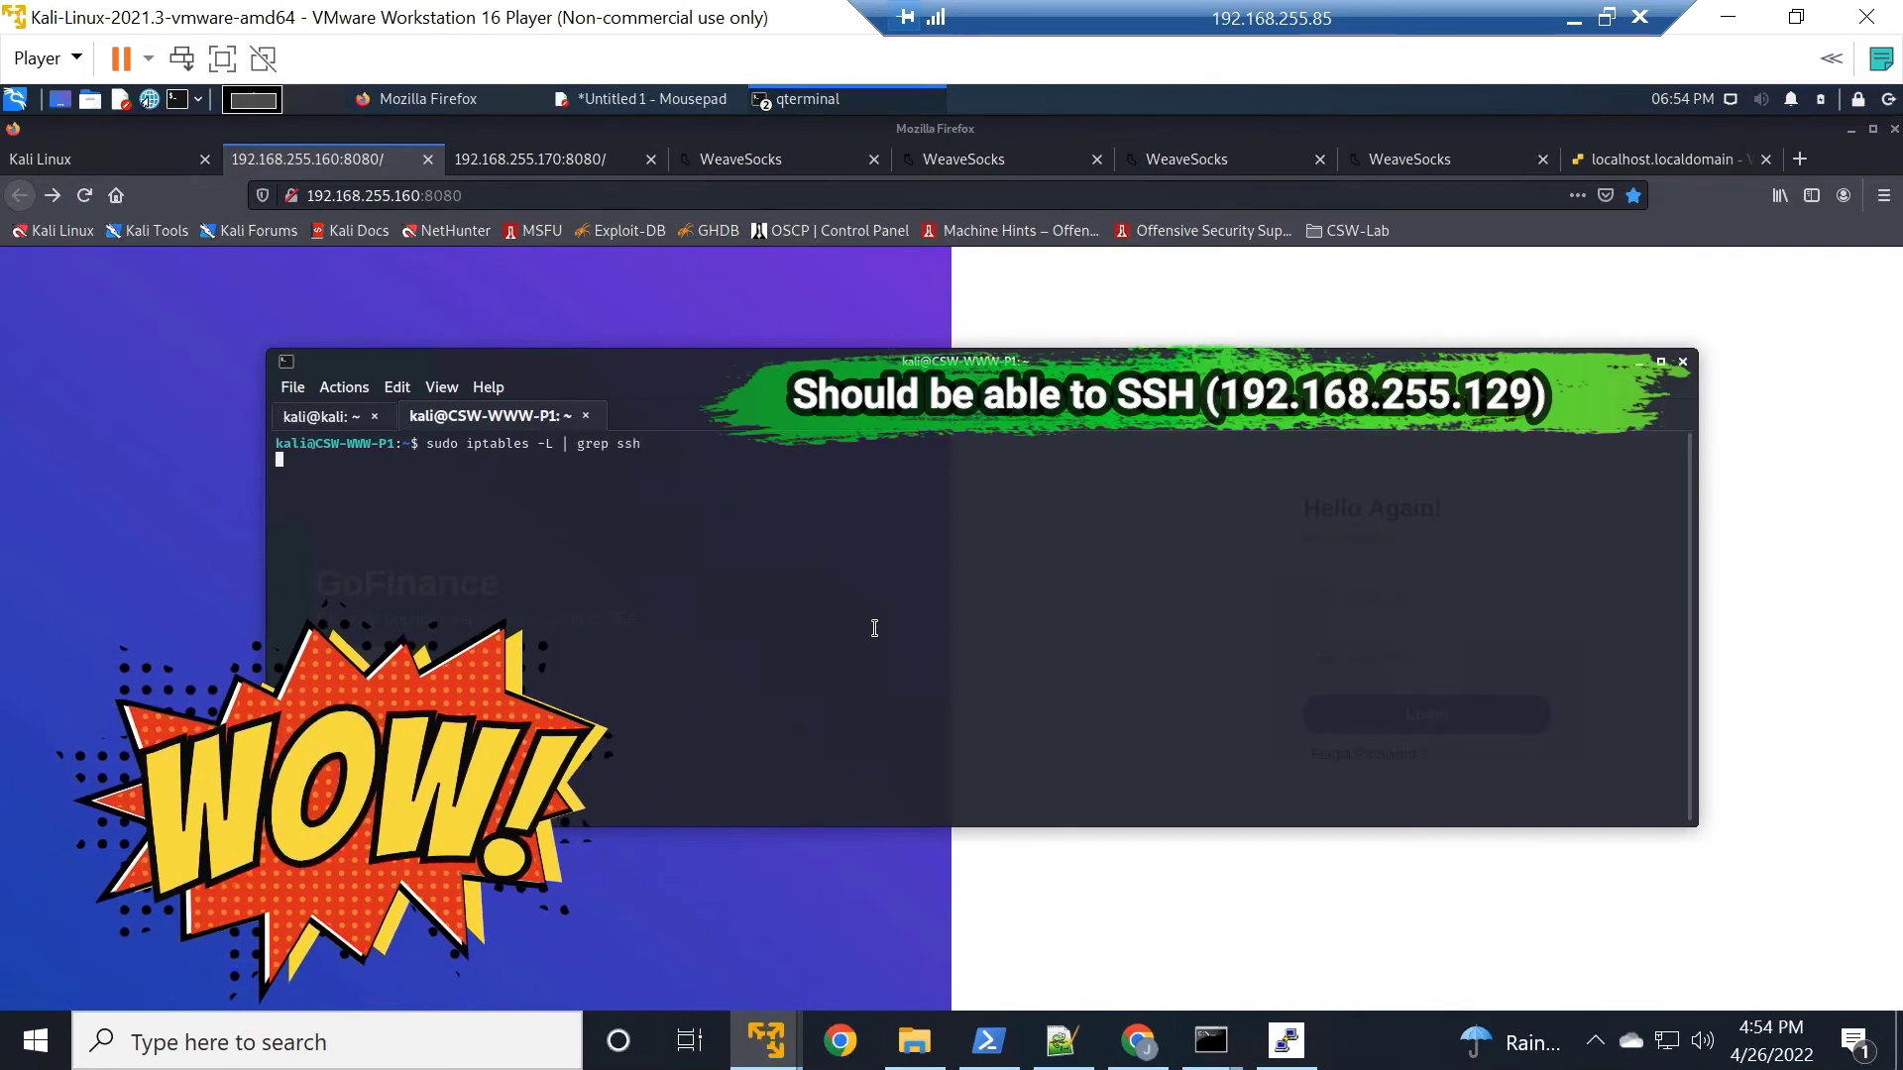
key(Return)
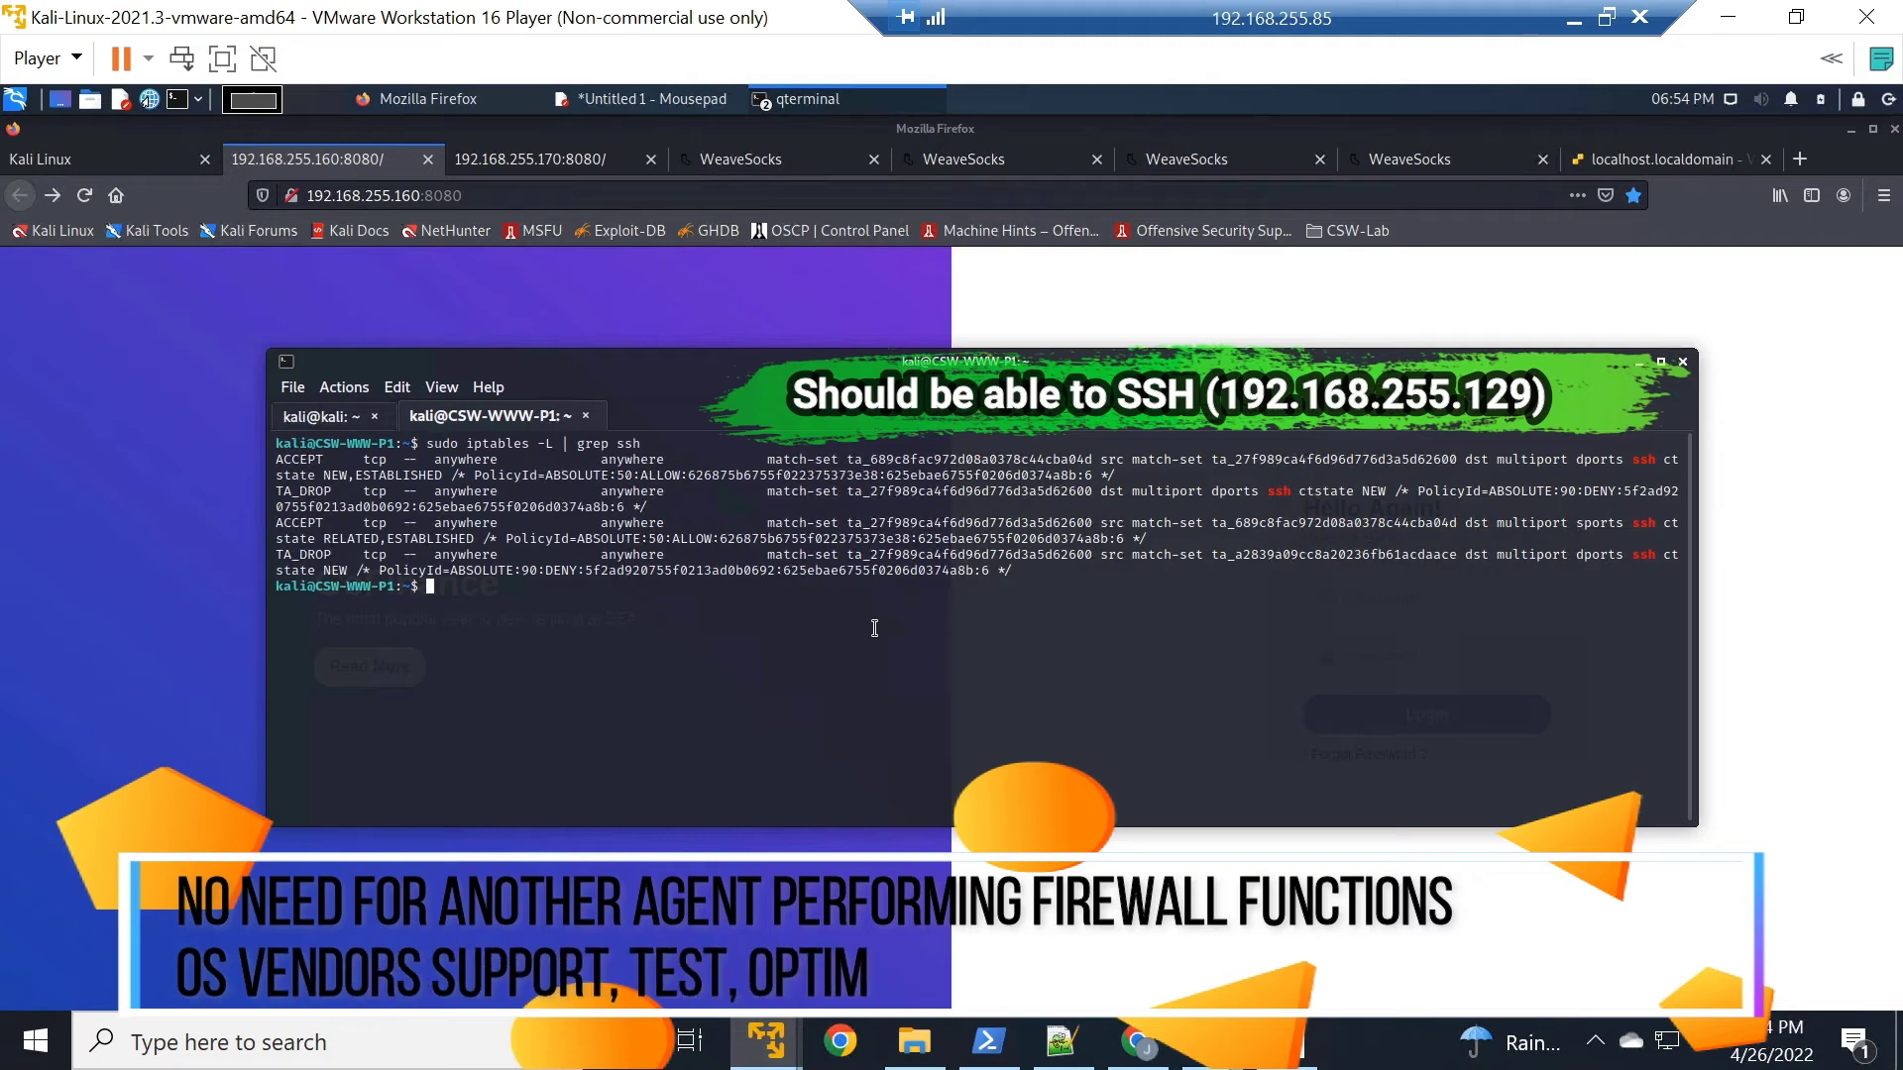
Clear the terminal and enter a "netstat -a" command filtered with grep
text(cl)
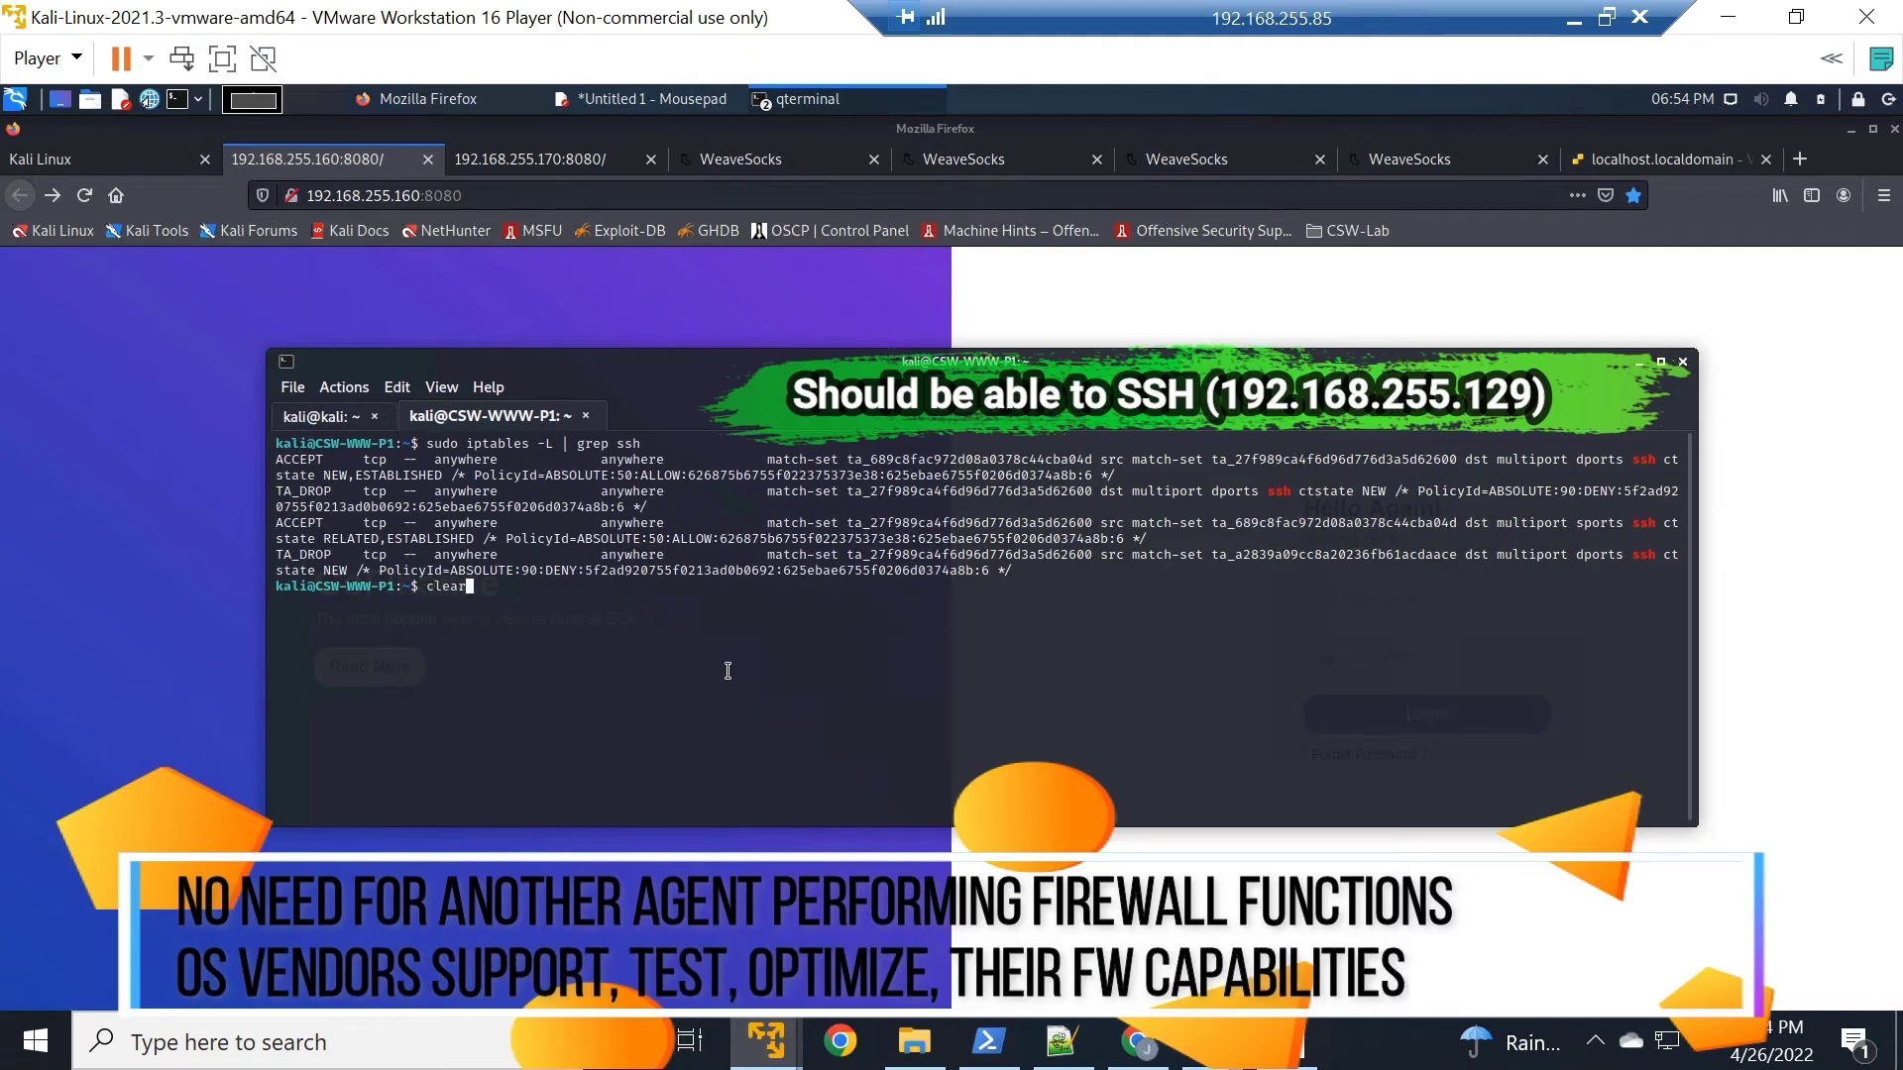
text(ear)
key(Return)
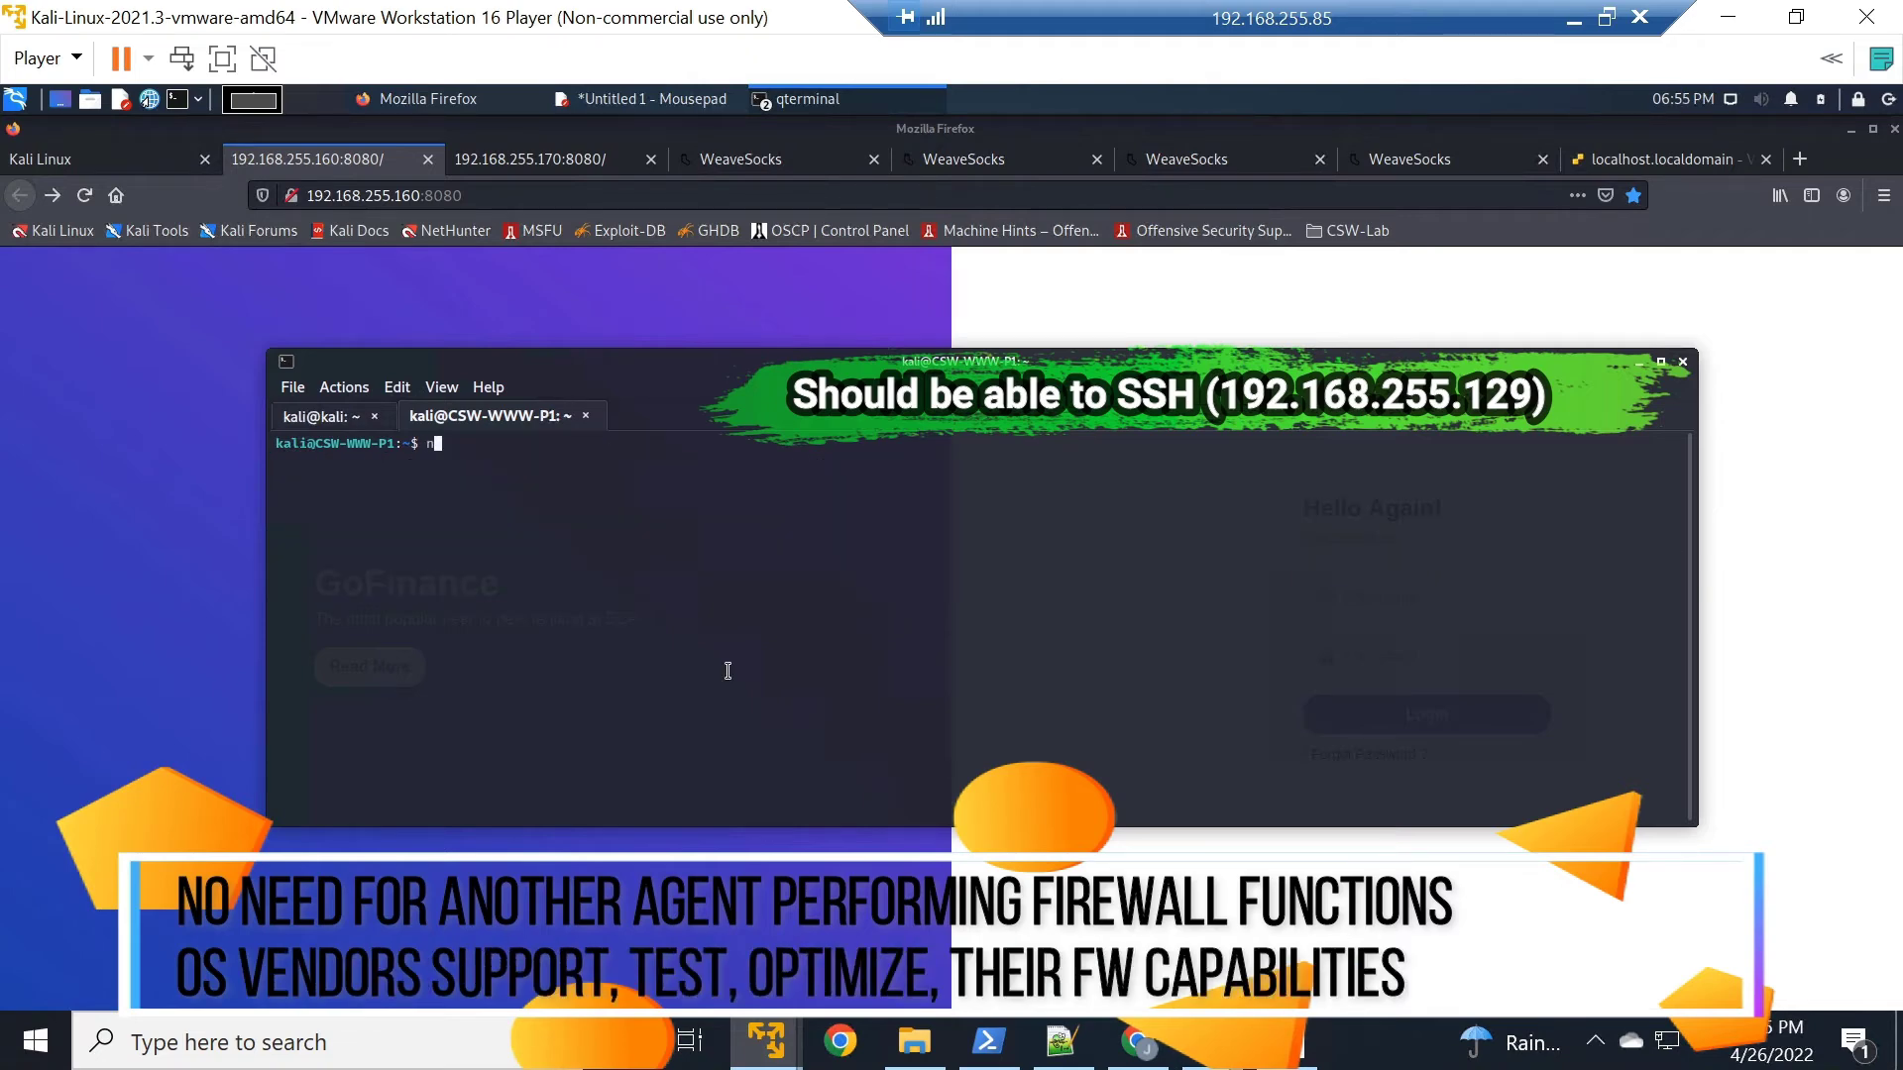
text(netstat -a | grep s)
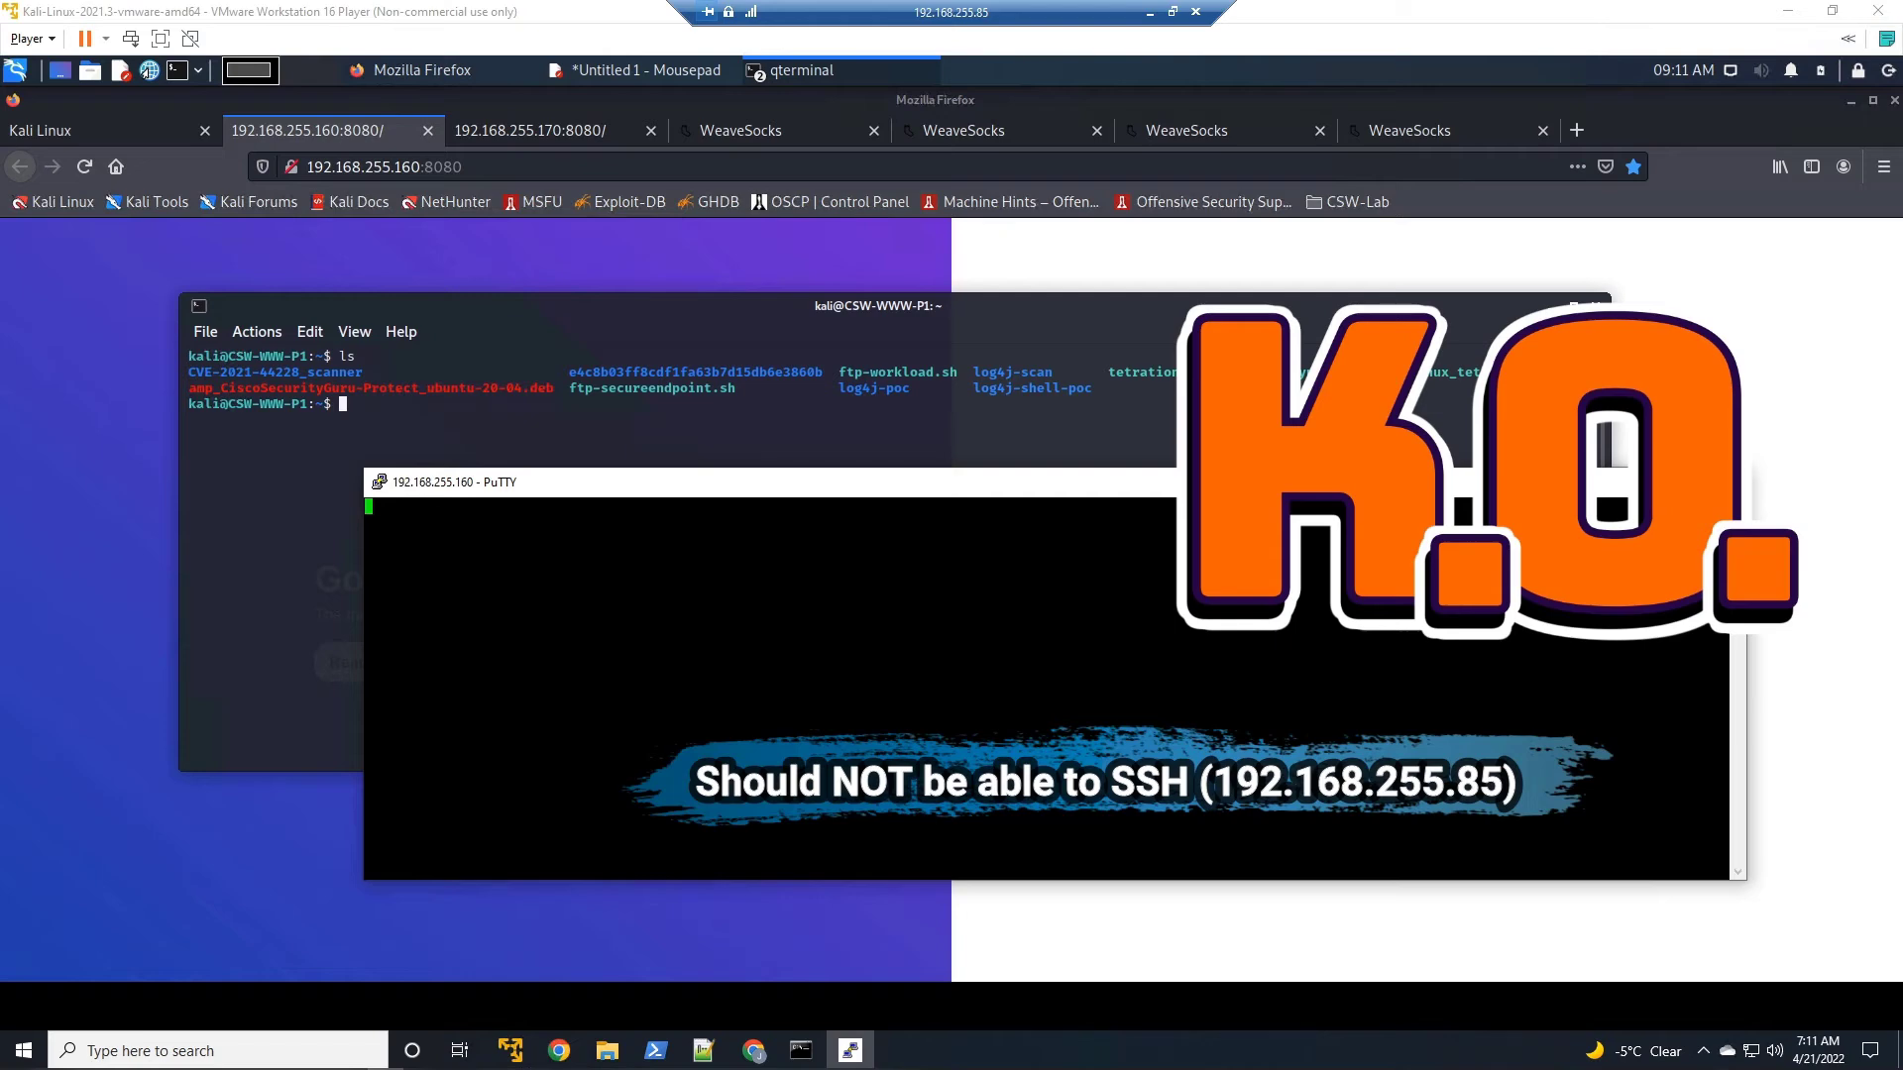
Test the PuTTY SSH connection to 192.168.255.160 from 192.168.255.85, and close the session window
click(379, 484)
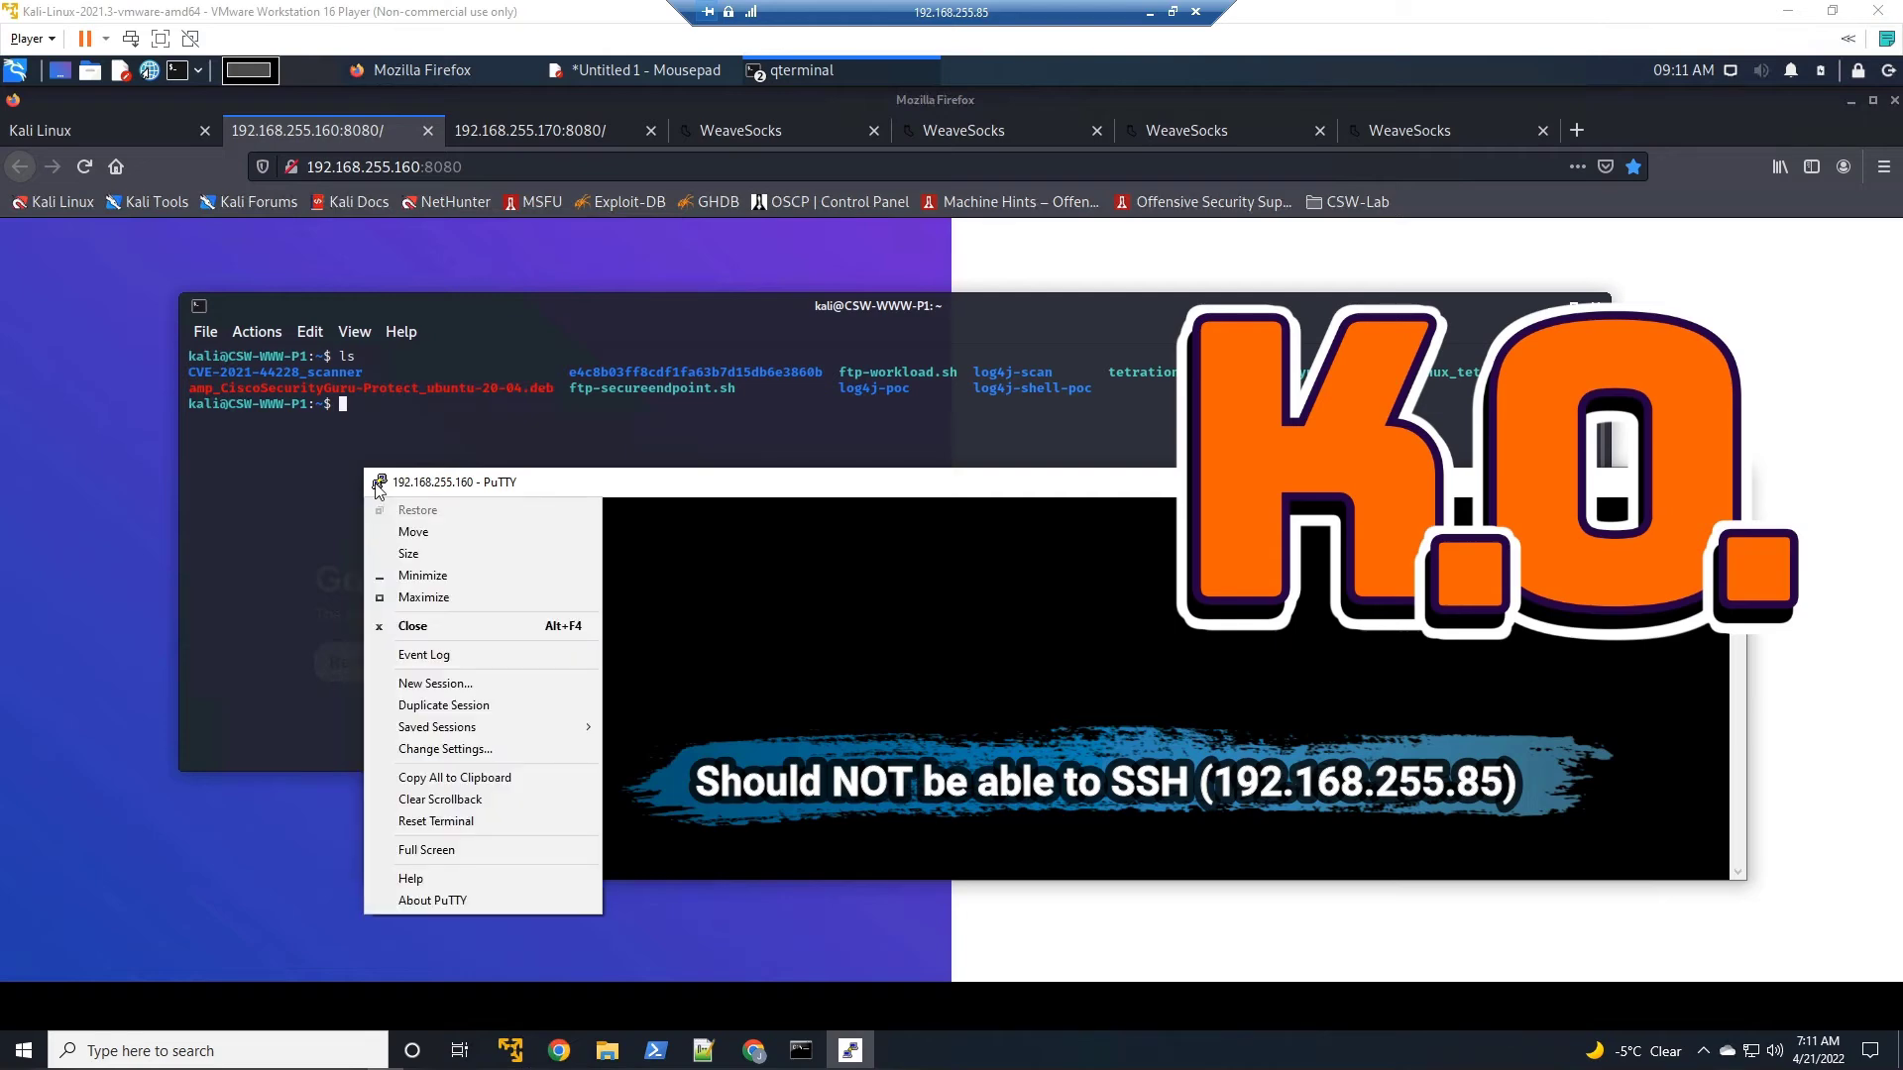
click(443, 705)
click(1744, 550)
click(979, 599)
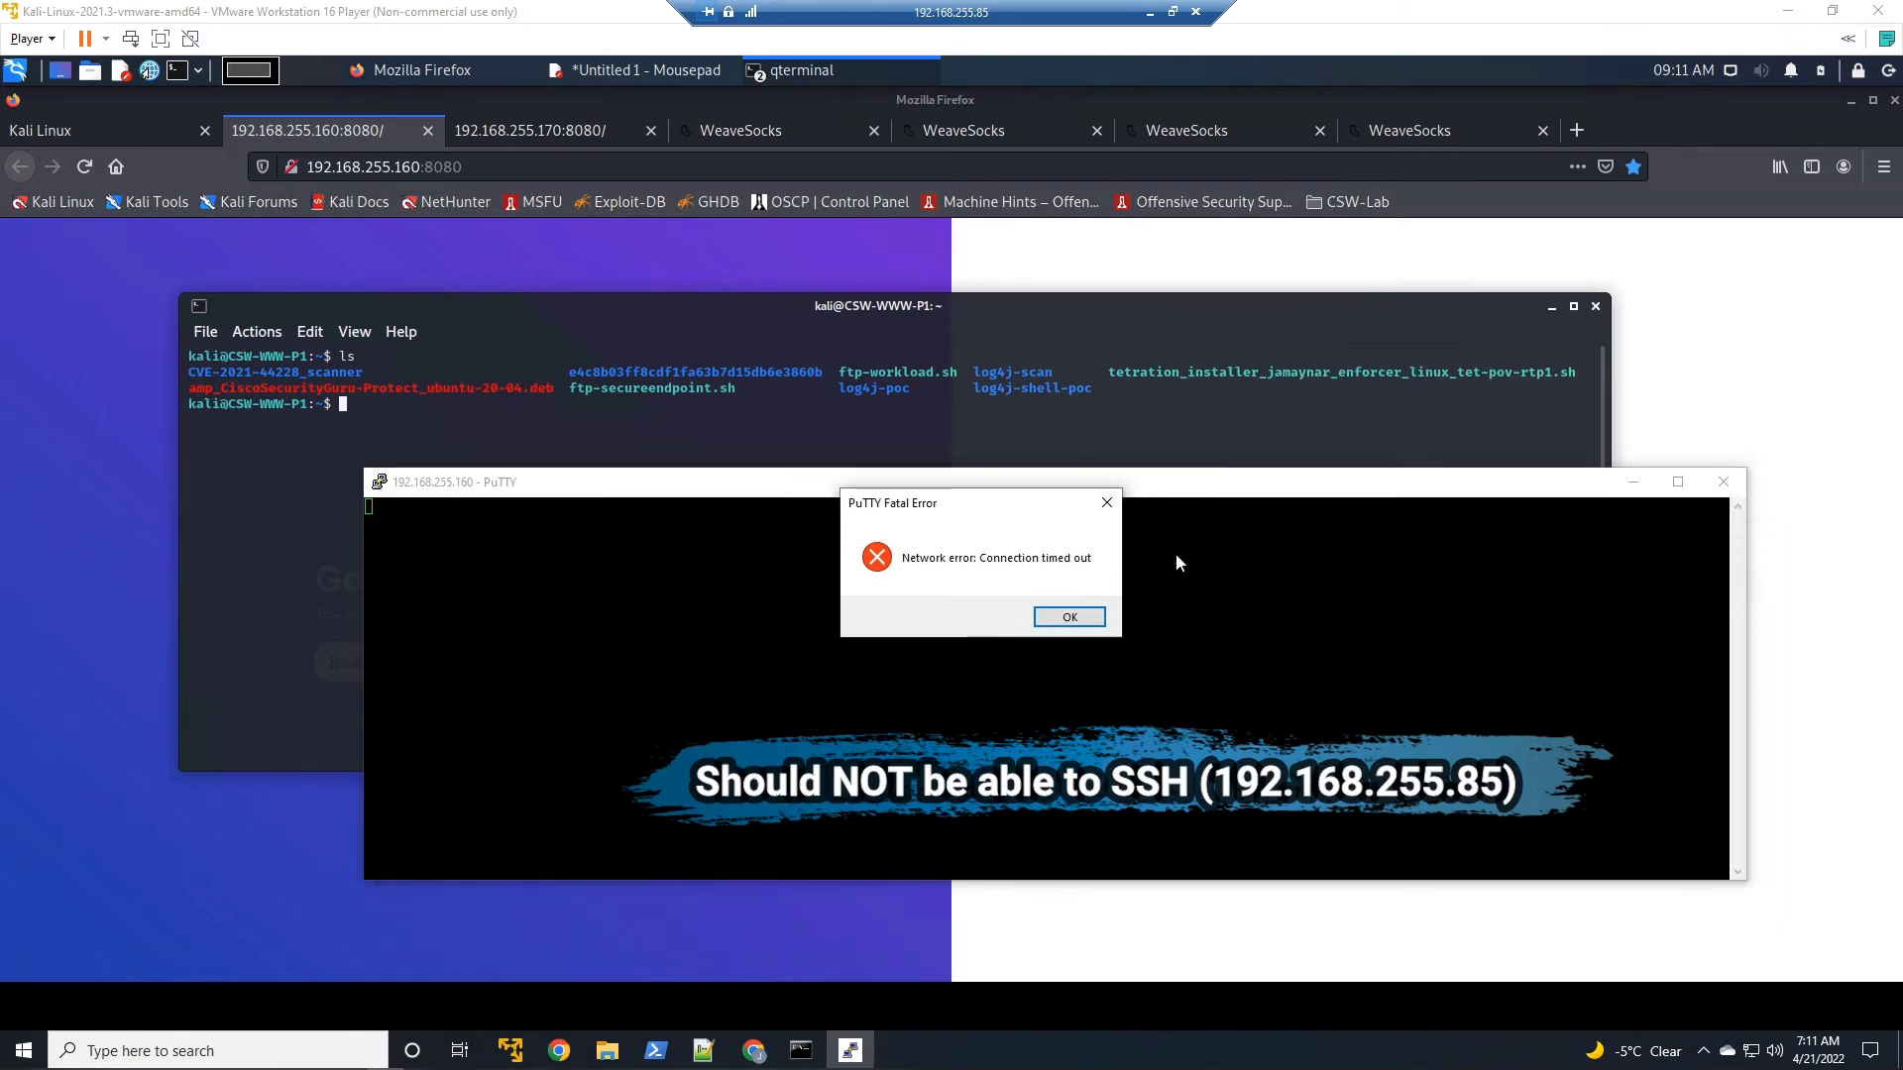
click(1073, 616)
click(1724, 481)
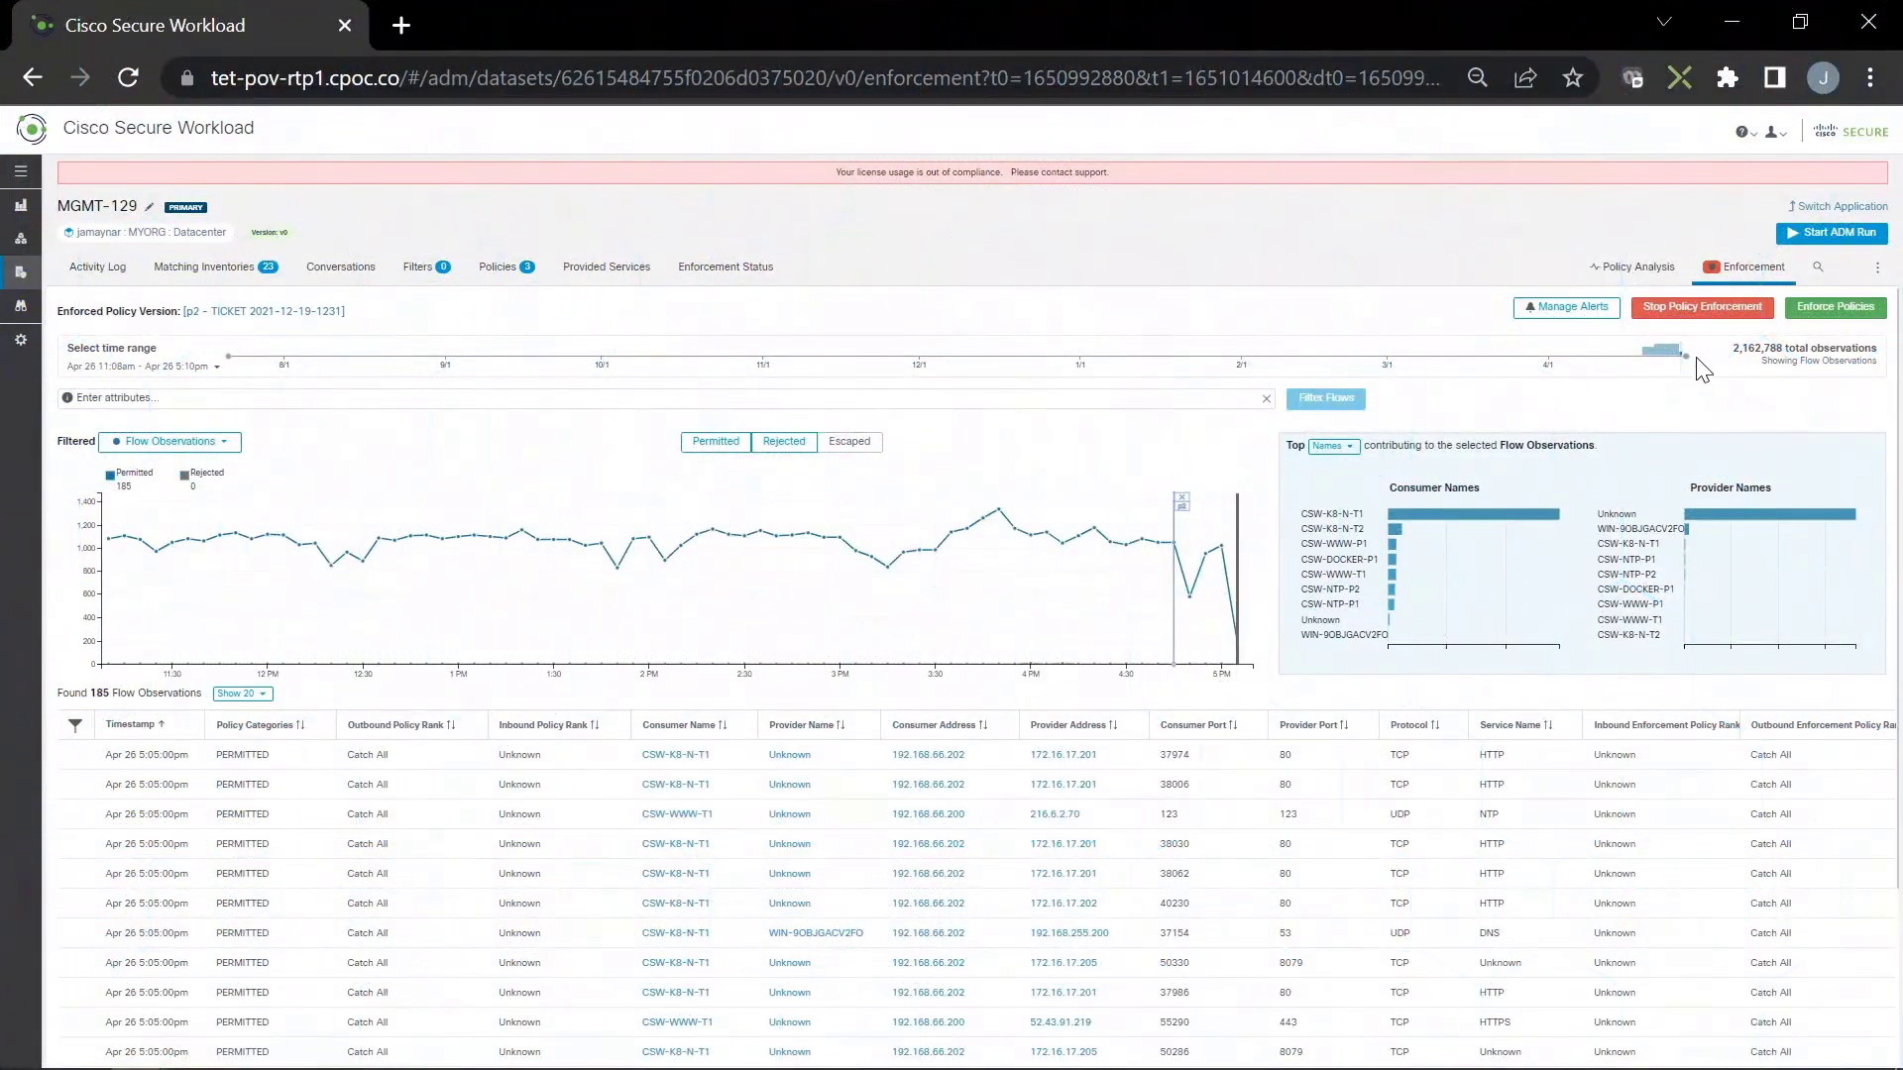
Switch to Cisco Secure Workload and filter the enforcement flows by consumer address 192.168.255.129
click(248, 398)
text(co)
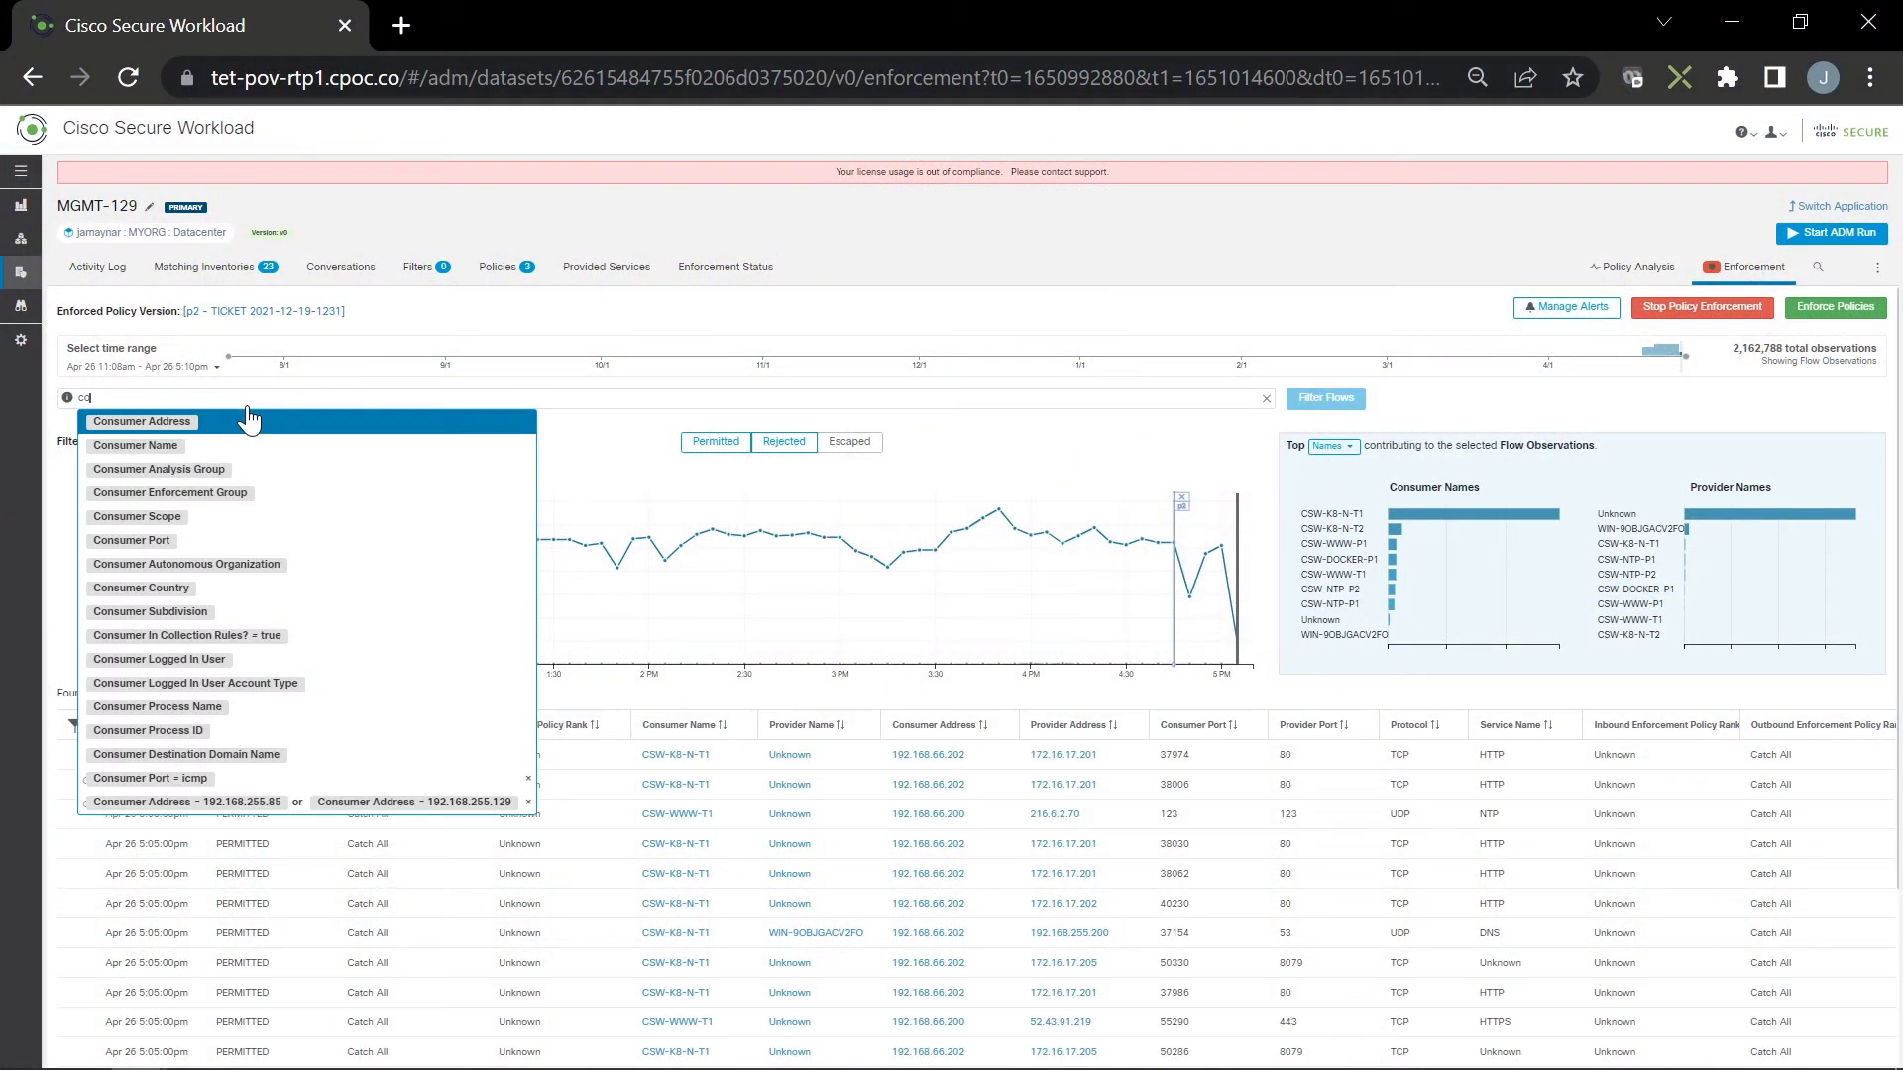
click(248, 423)
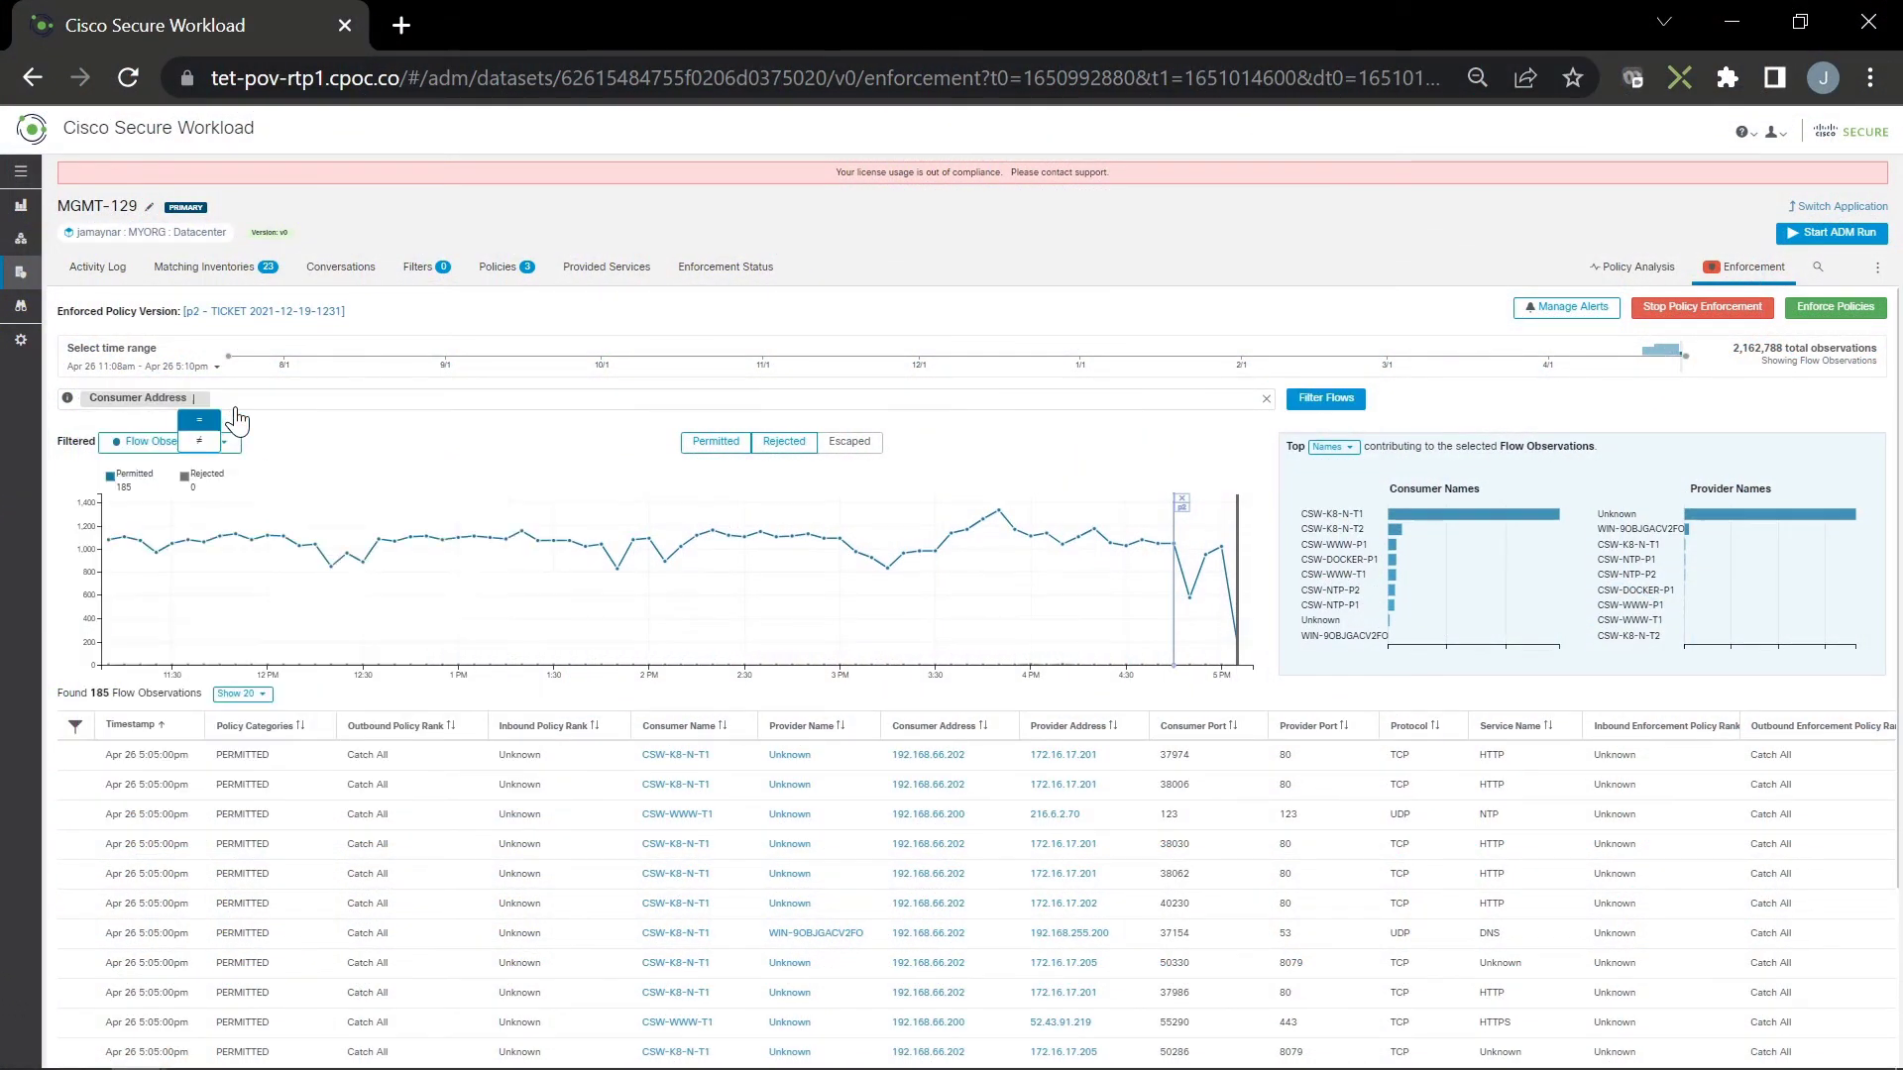
click(205, 421)
text(192.168.255)
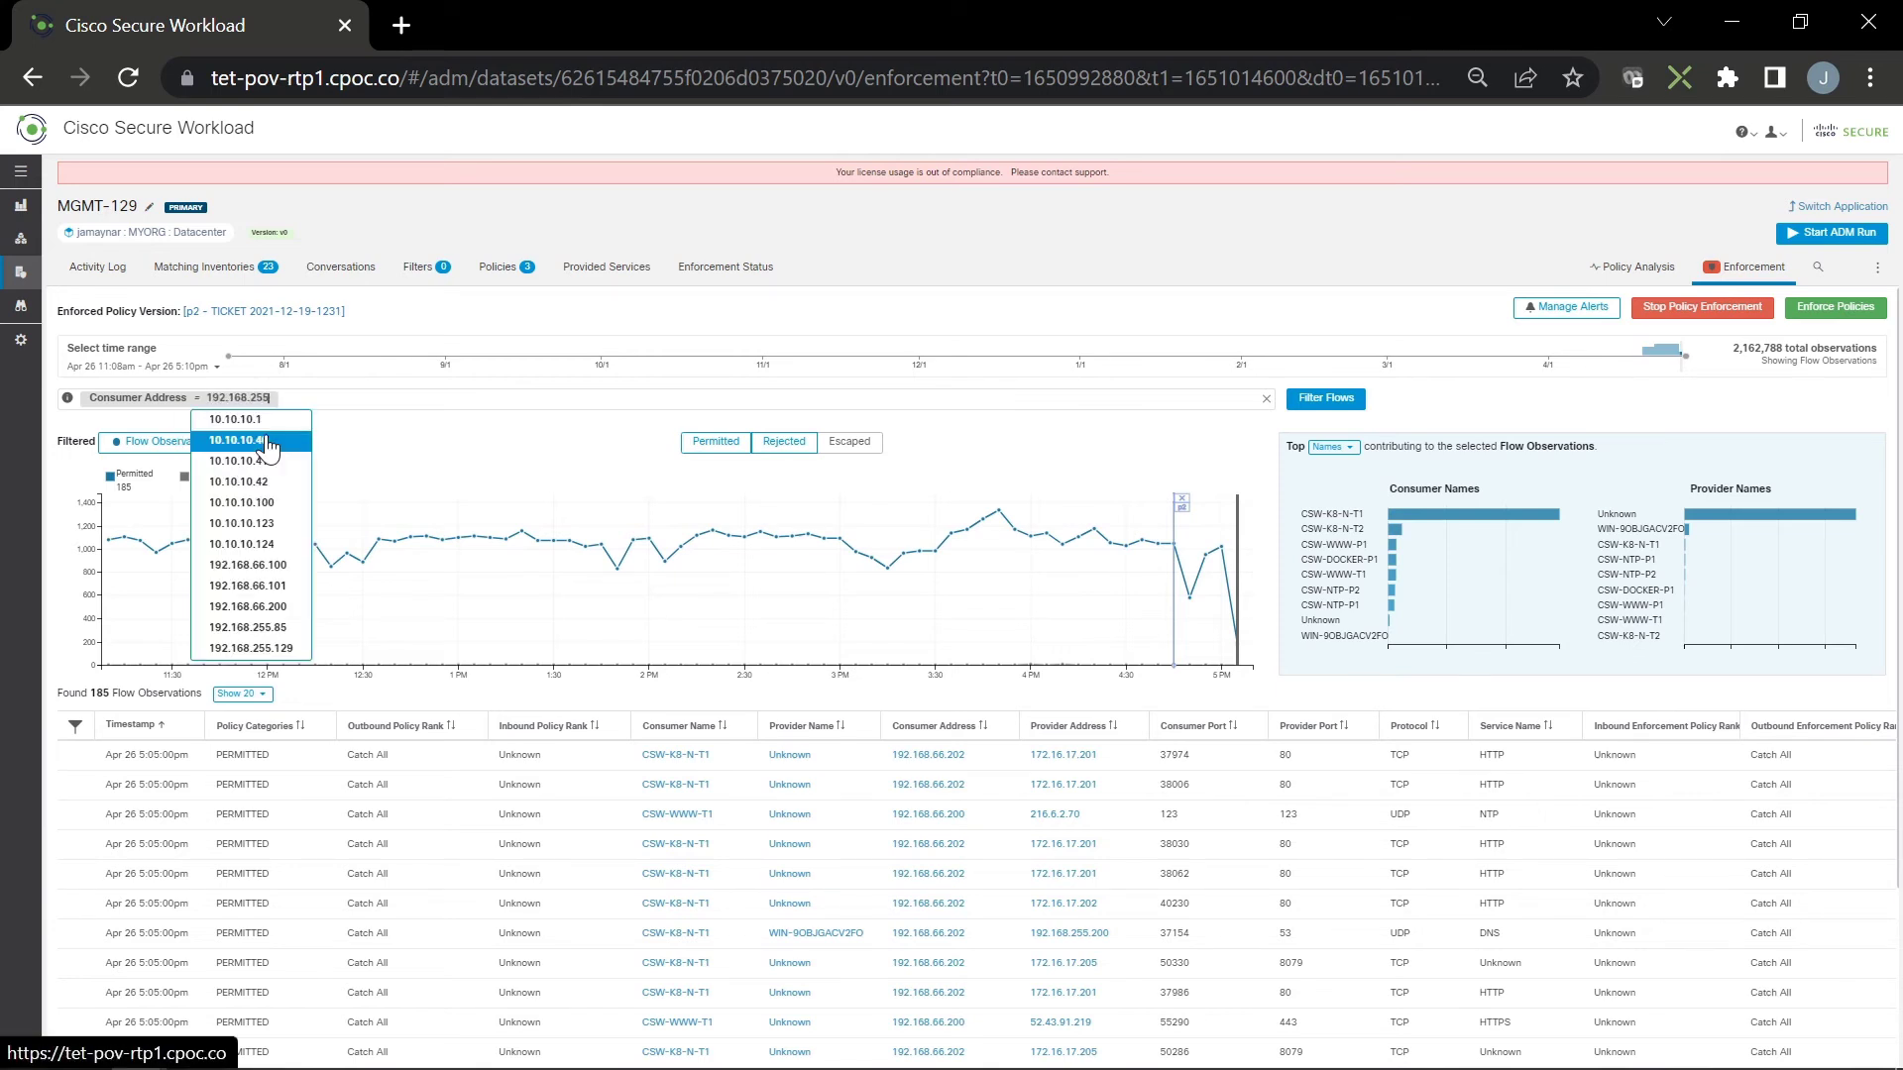
text(.22)
key(BackSpace)
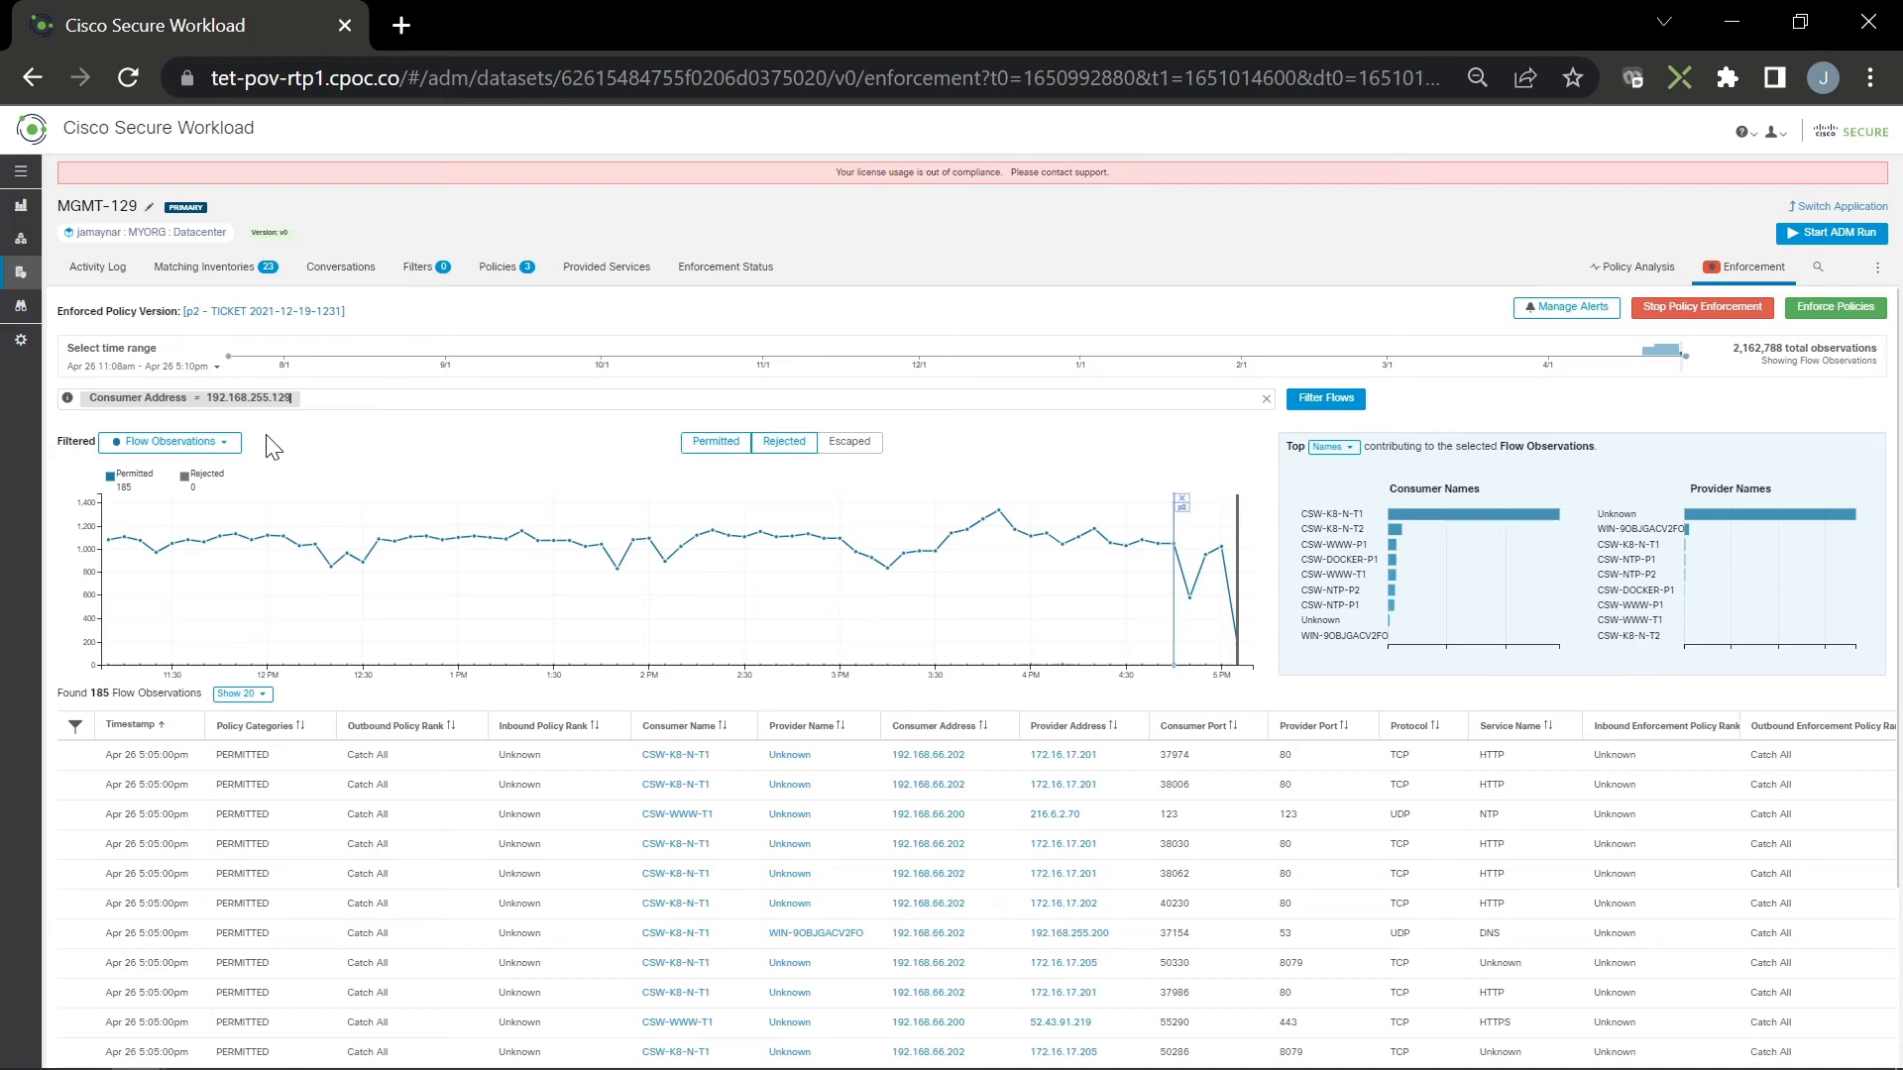
click(1326, 399)
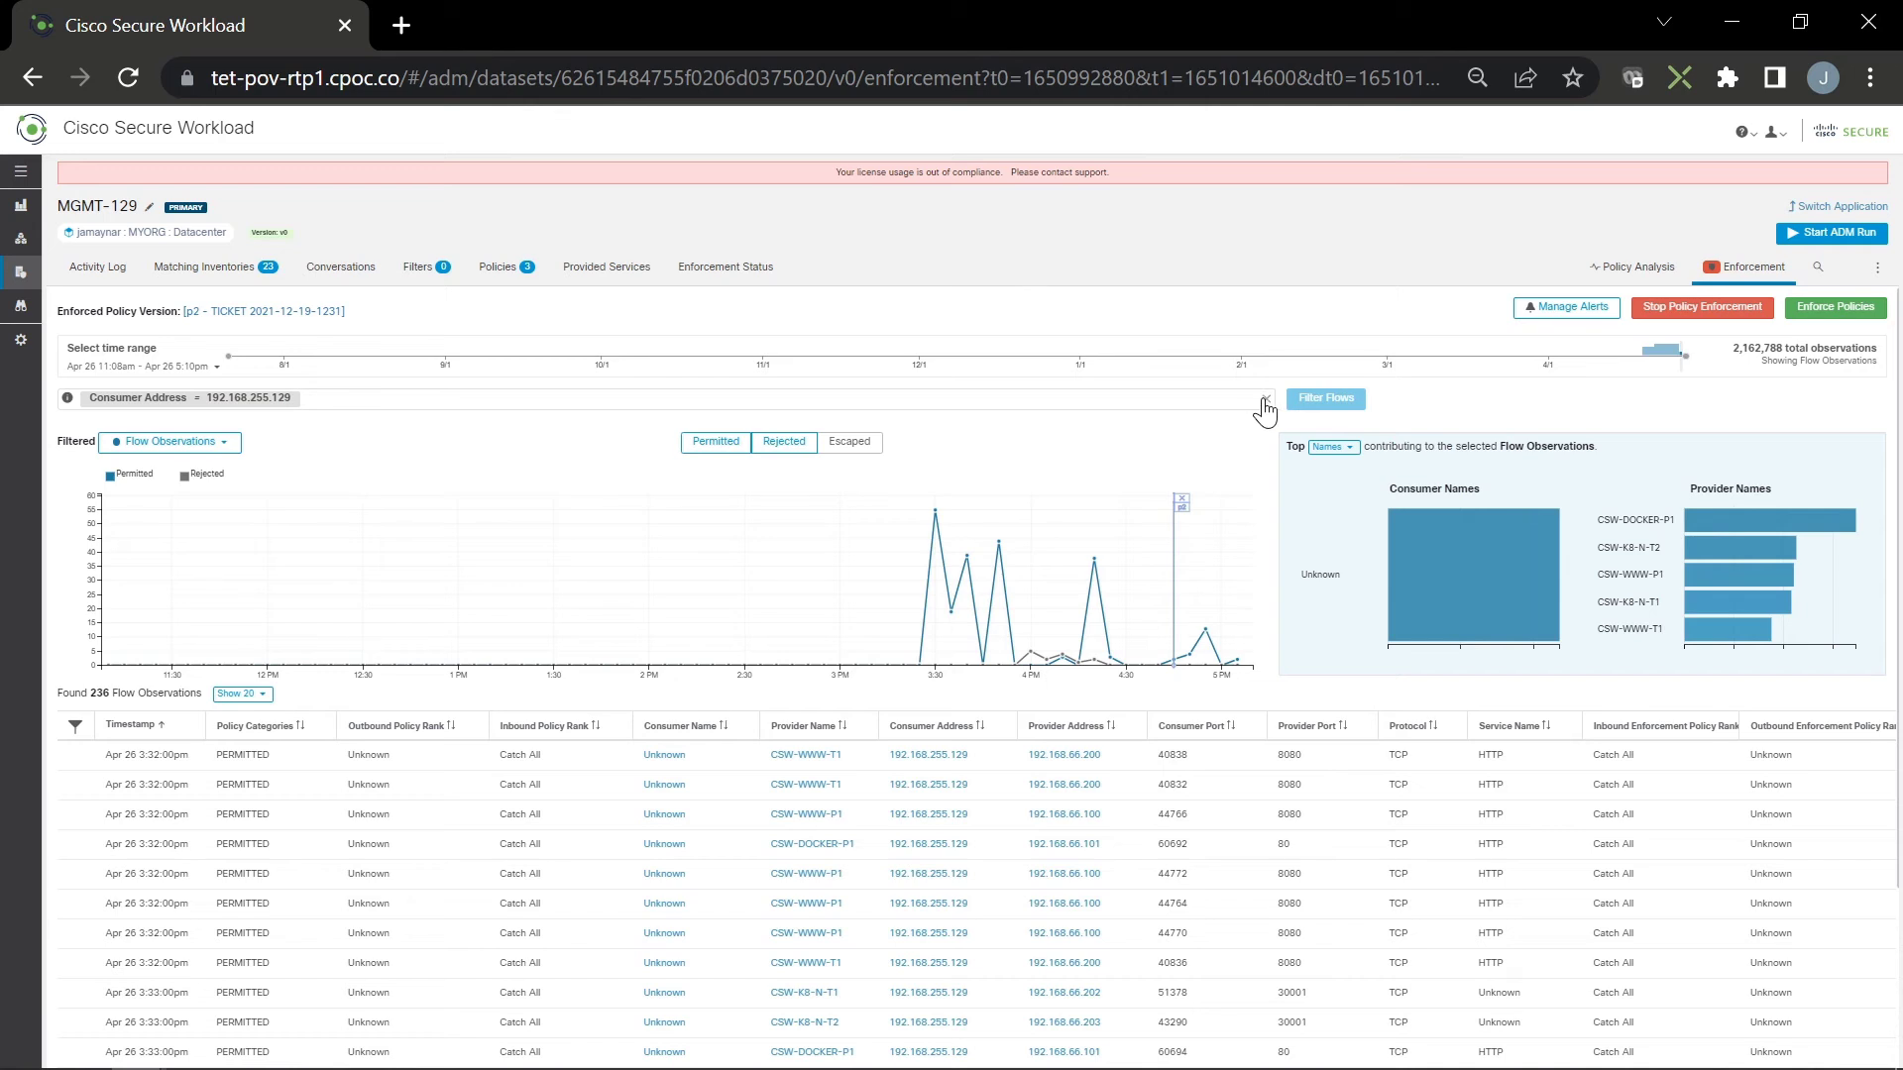
Narrow the flow list to the latest point on the chart and examine the SSH flow's details and matching inbound policy
click(1245, 674)
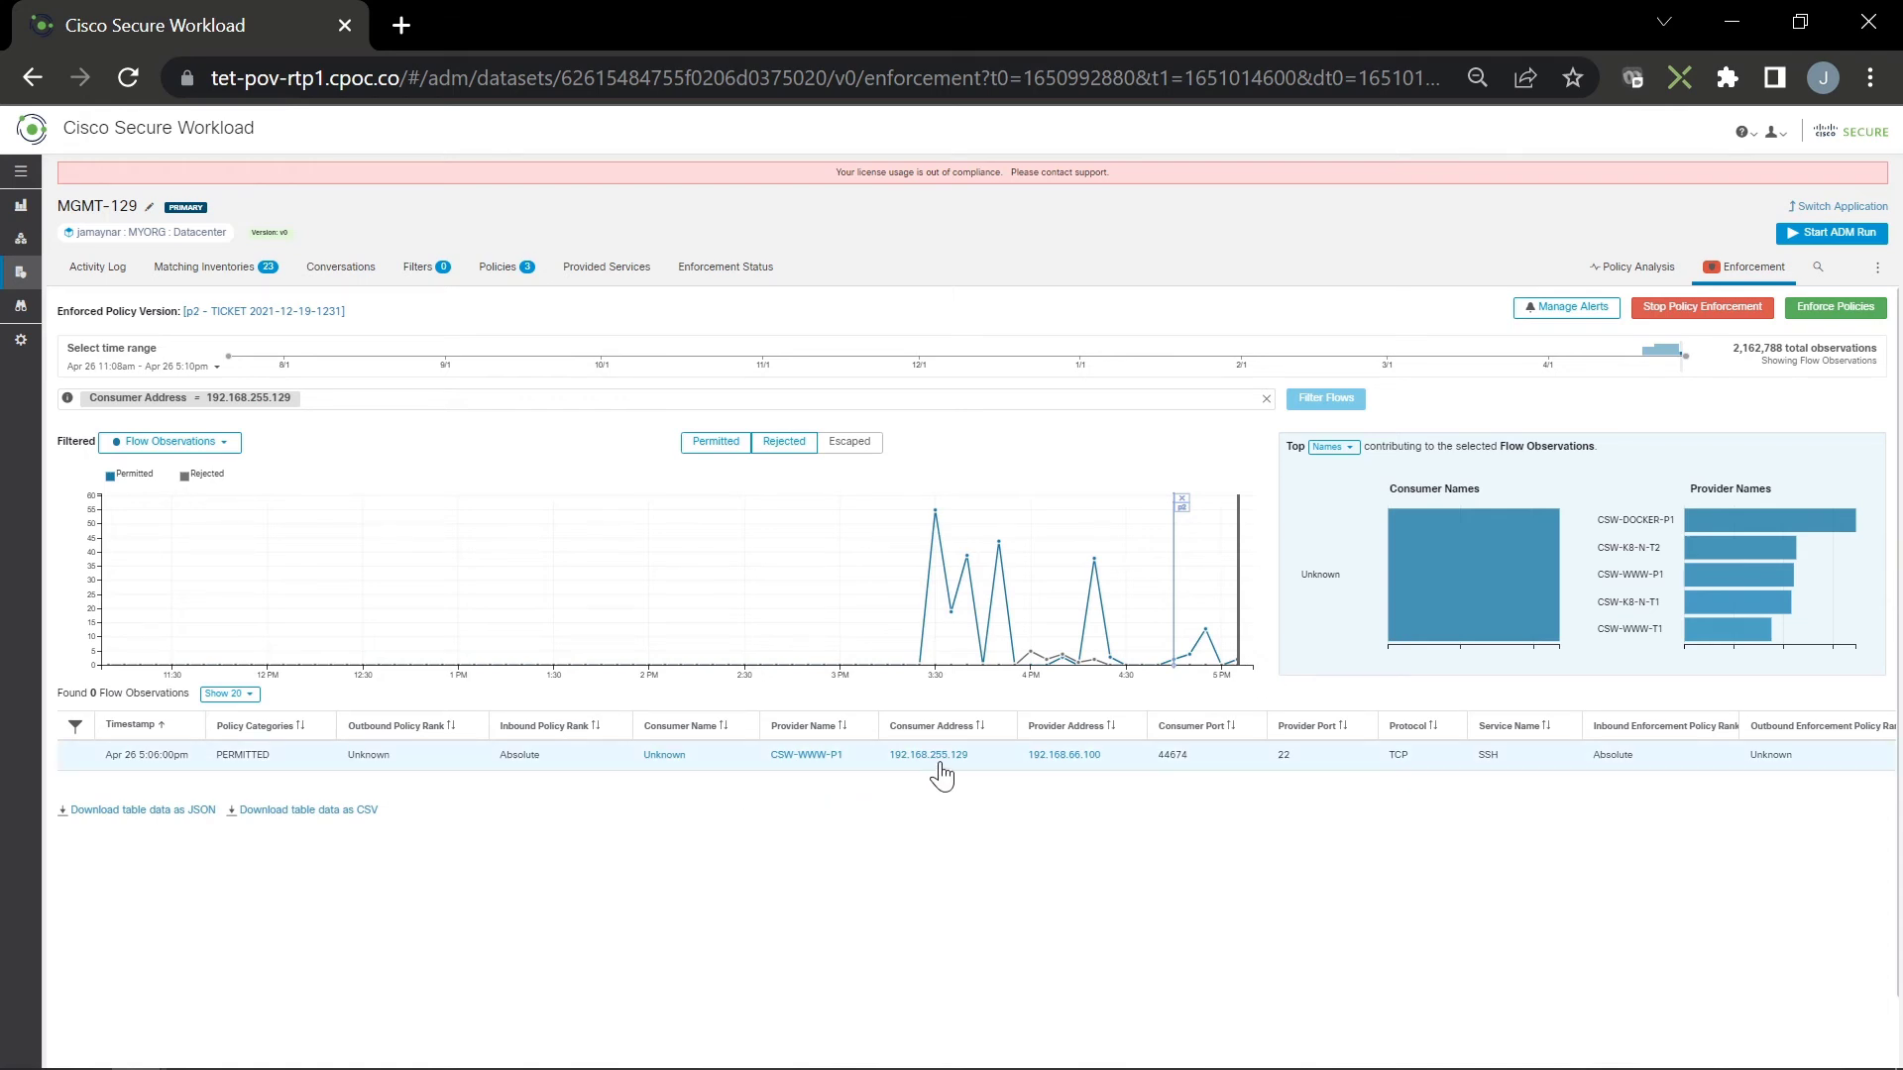
click(1058, 765)
scroll(1061, 771, down, 3)
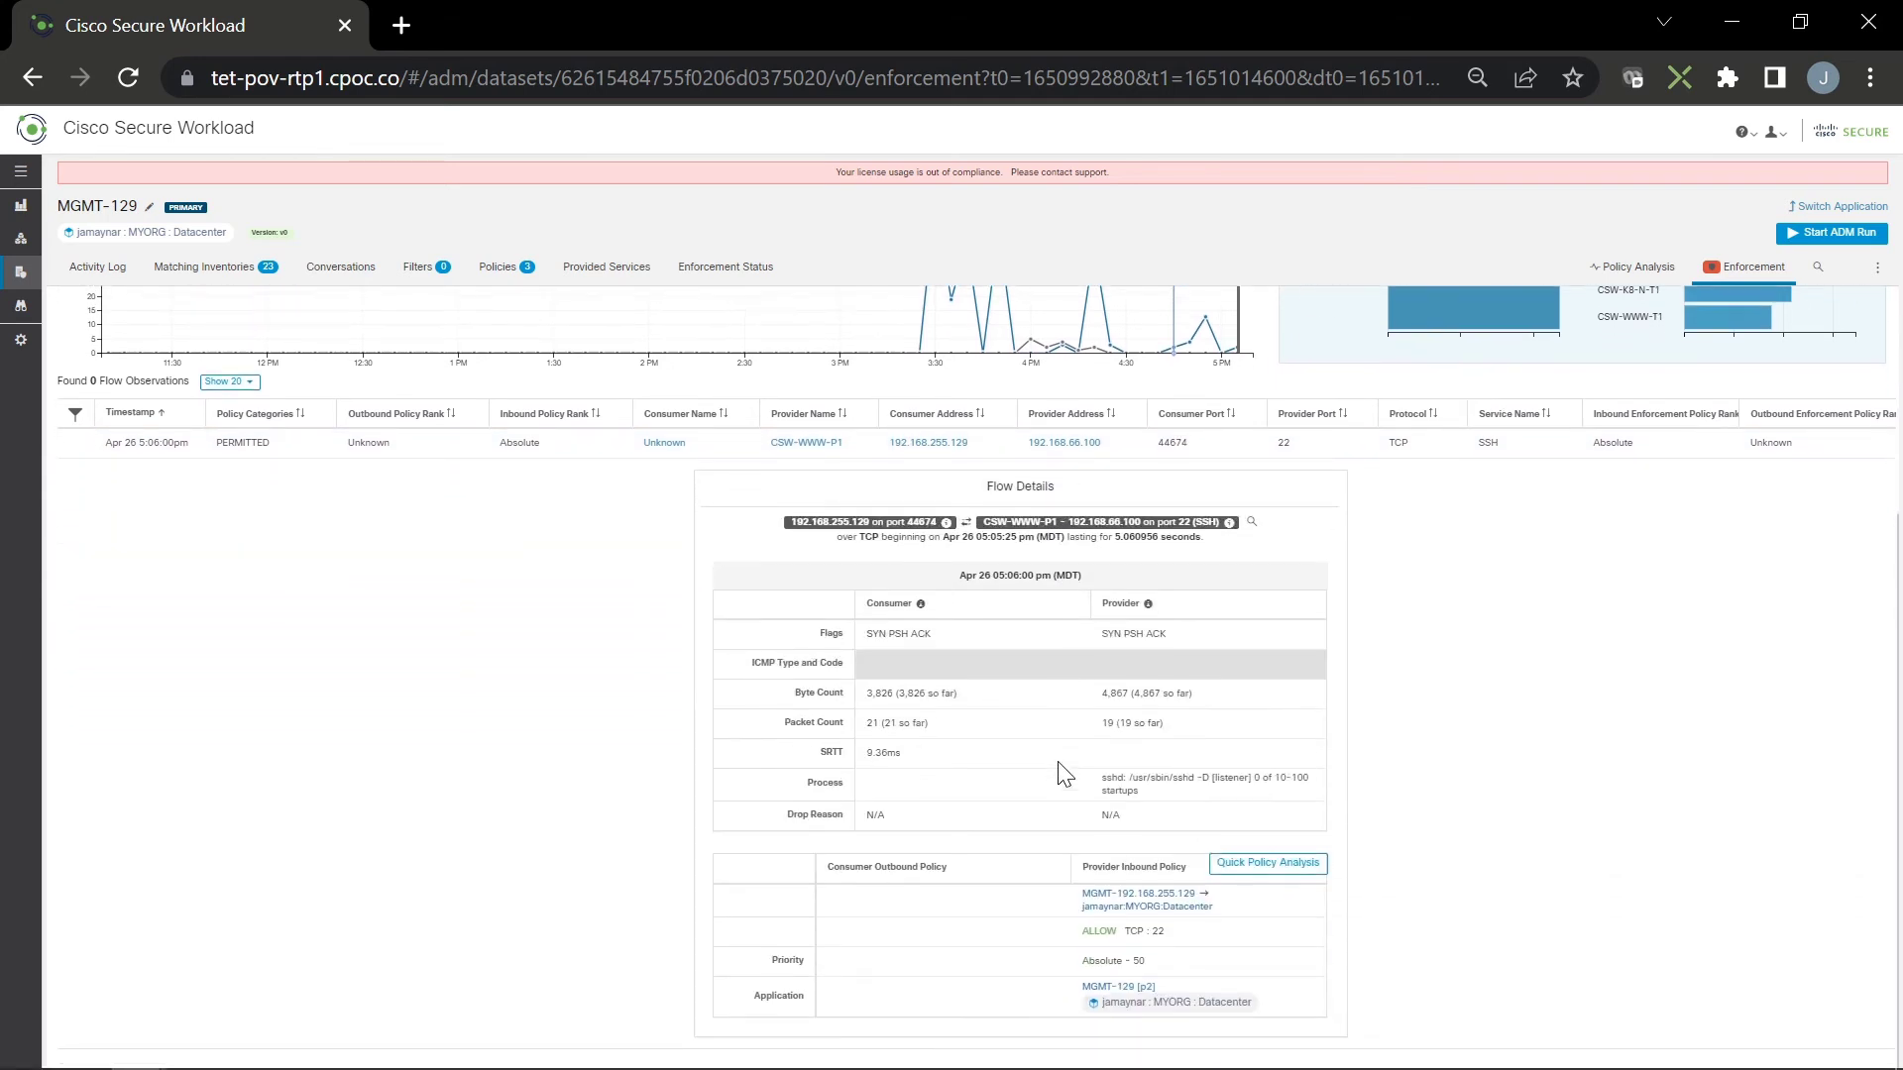
scroll(1497, 738, down, 1)
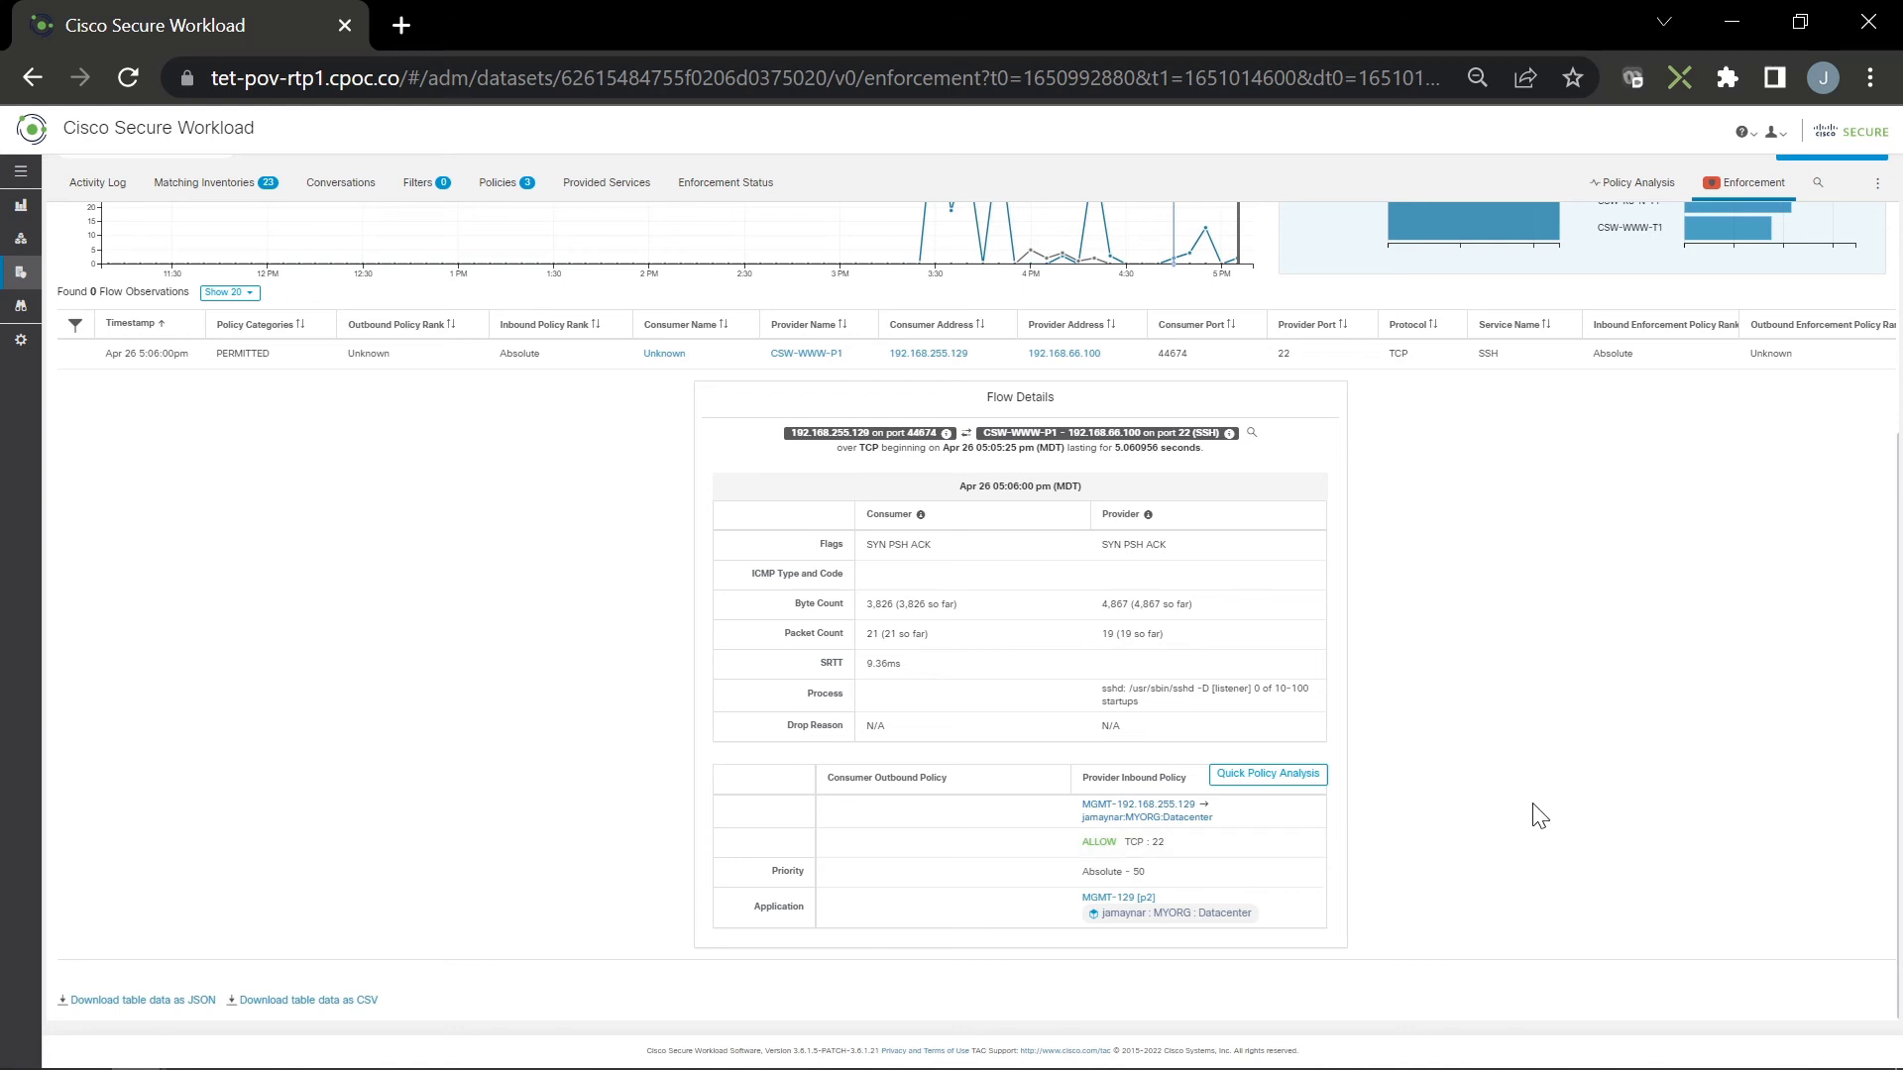
Exclude the permitted flows from the flow observations and include the escaped ones
scroll(1539, 816, up, 3)
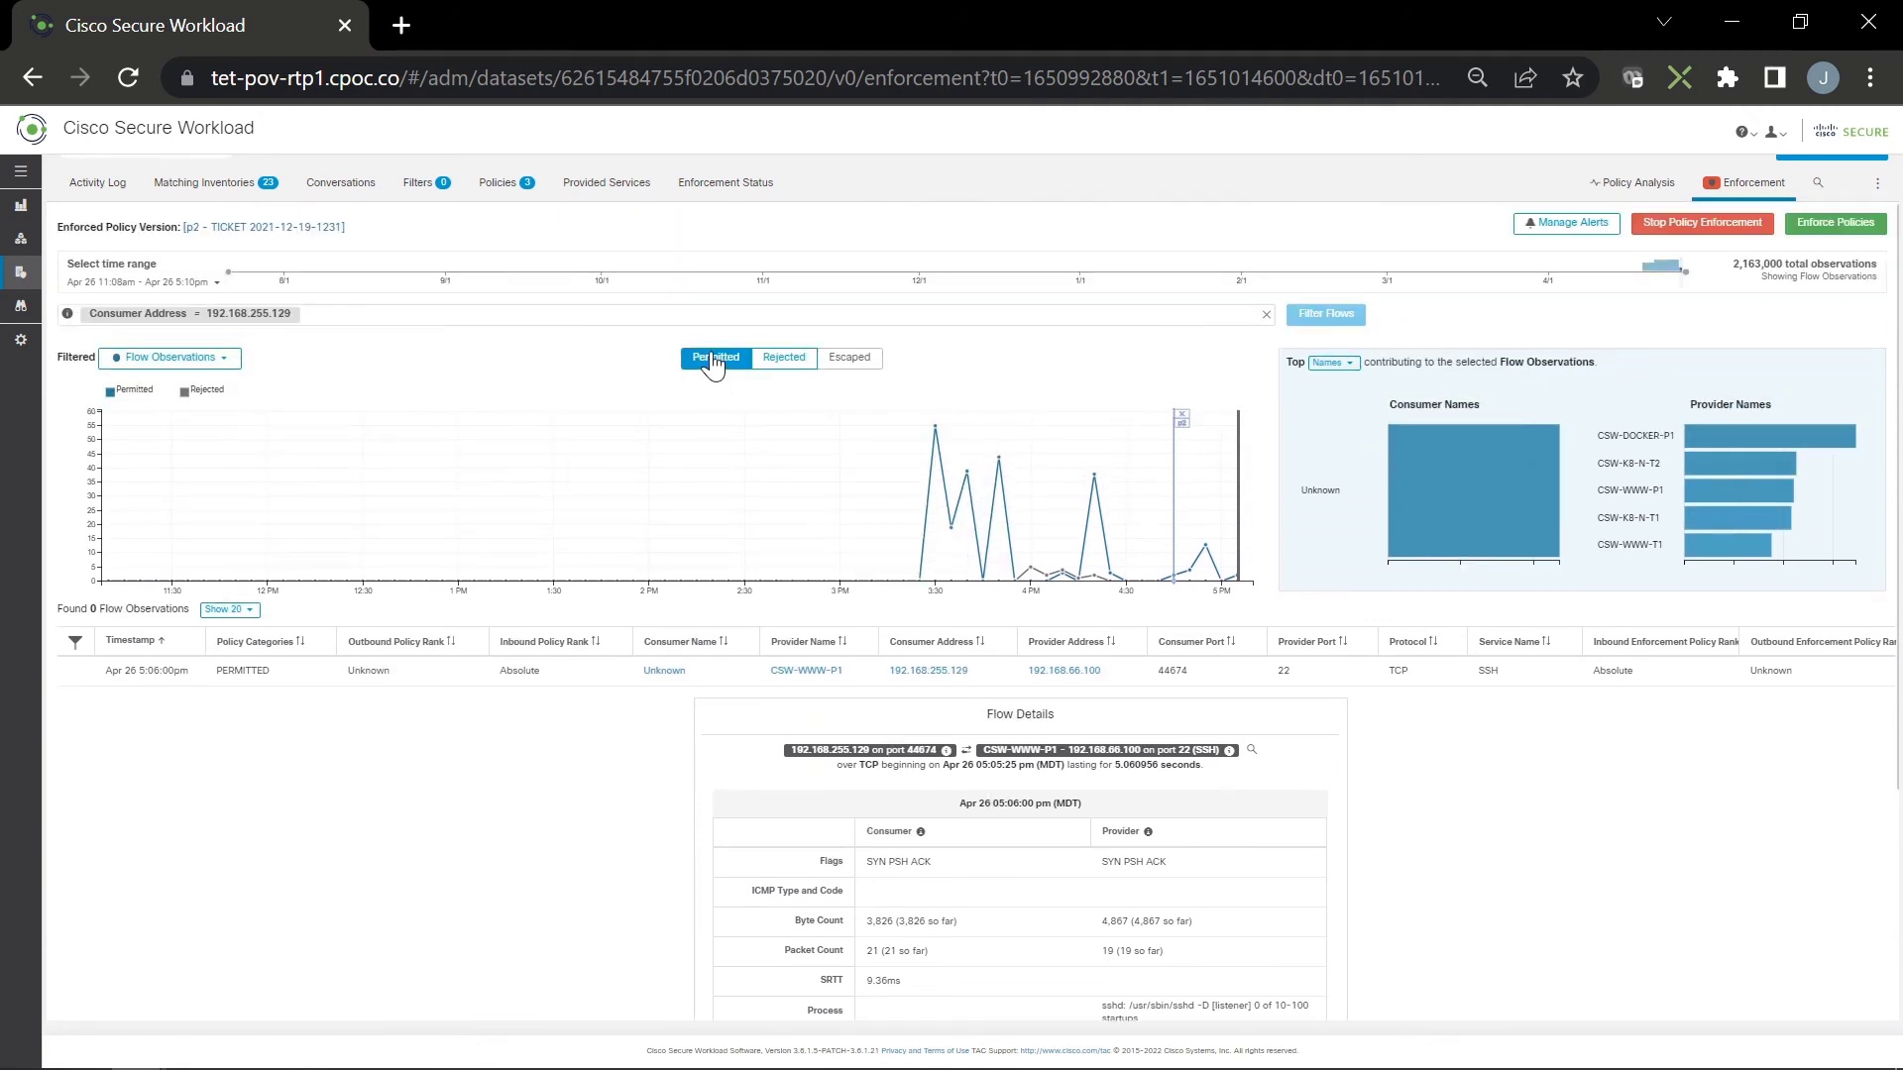
click(710, 359)
click(853, 443)
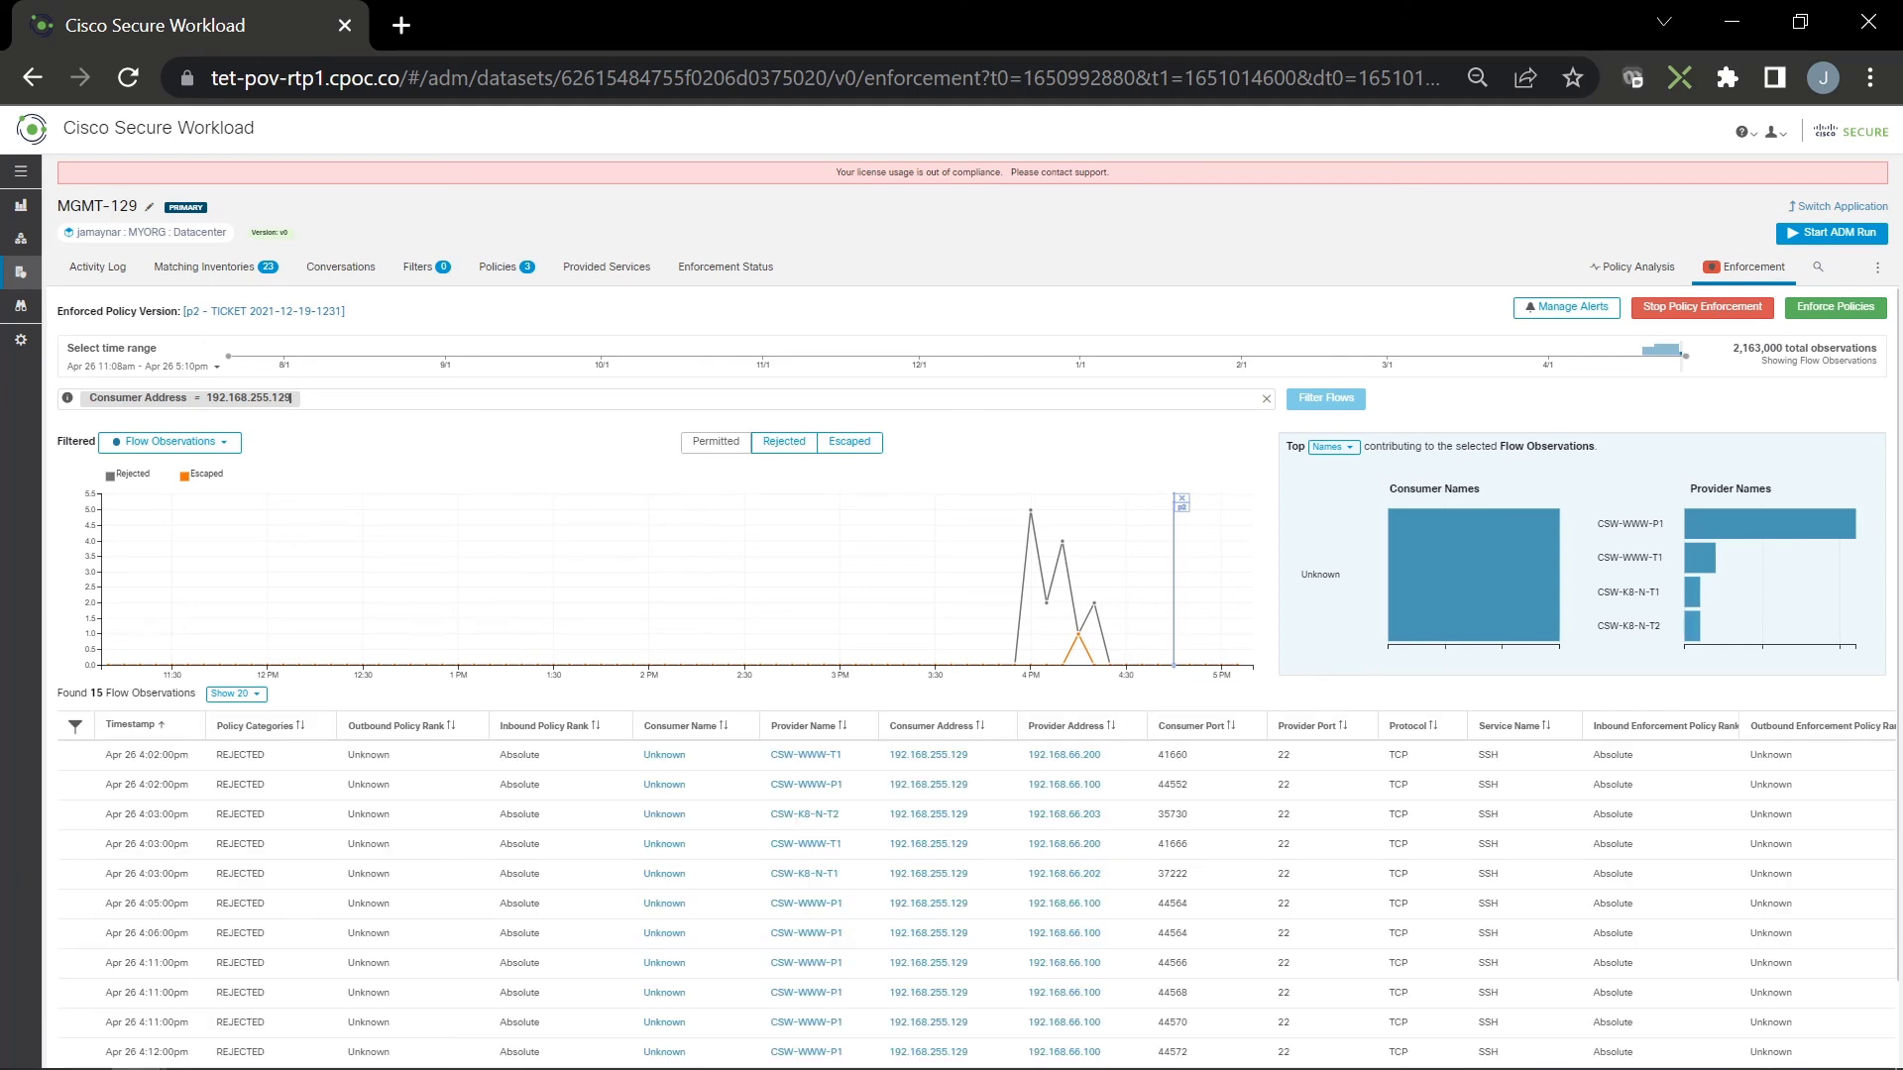
Filter the flows by consumer address 192.168.255.85 and examine the details of the first rejected SSH flow
key(BackSpace)
key(BackSpace)
key(BackSpace)
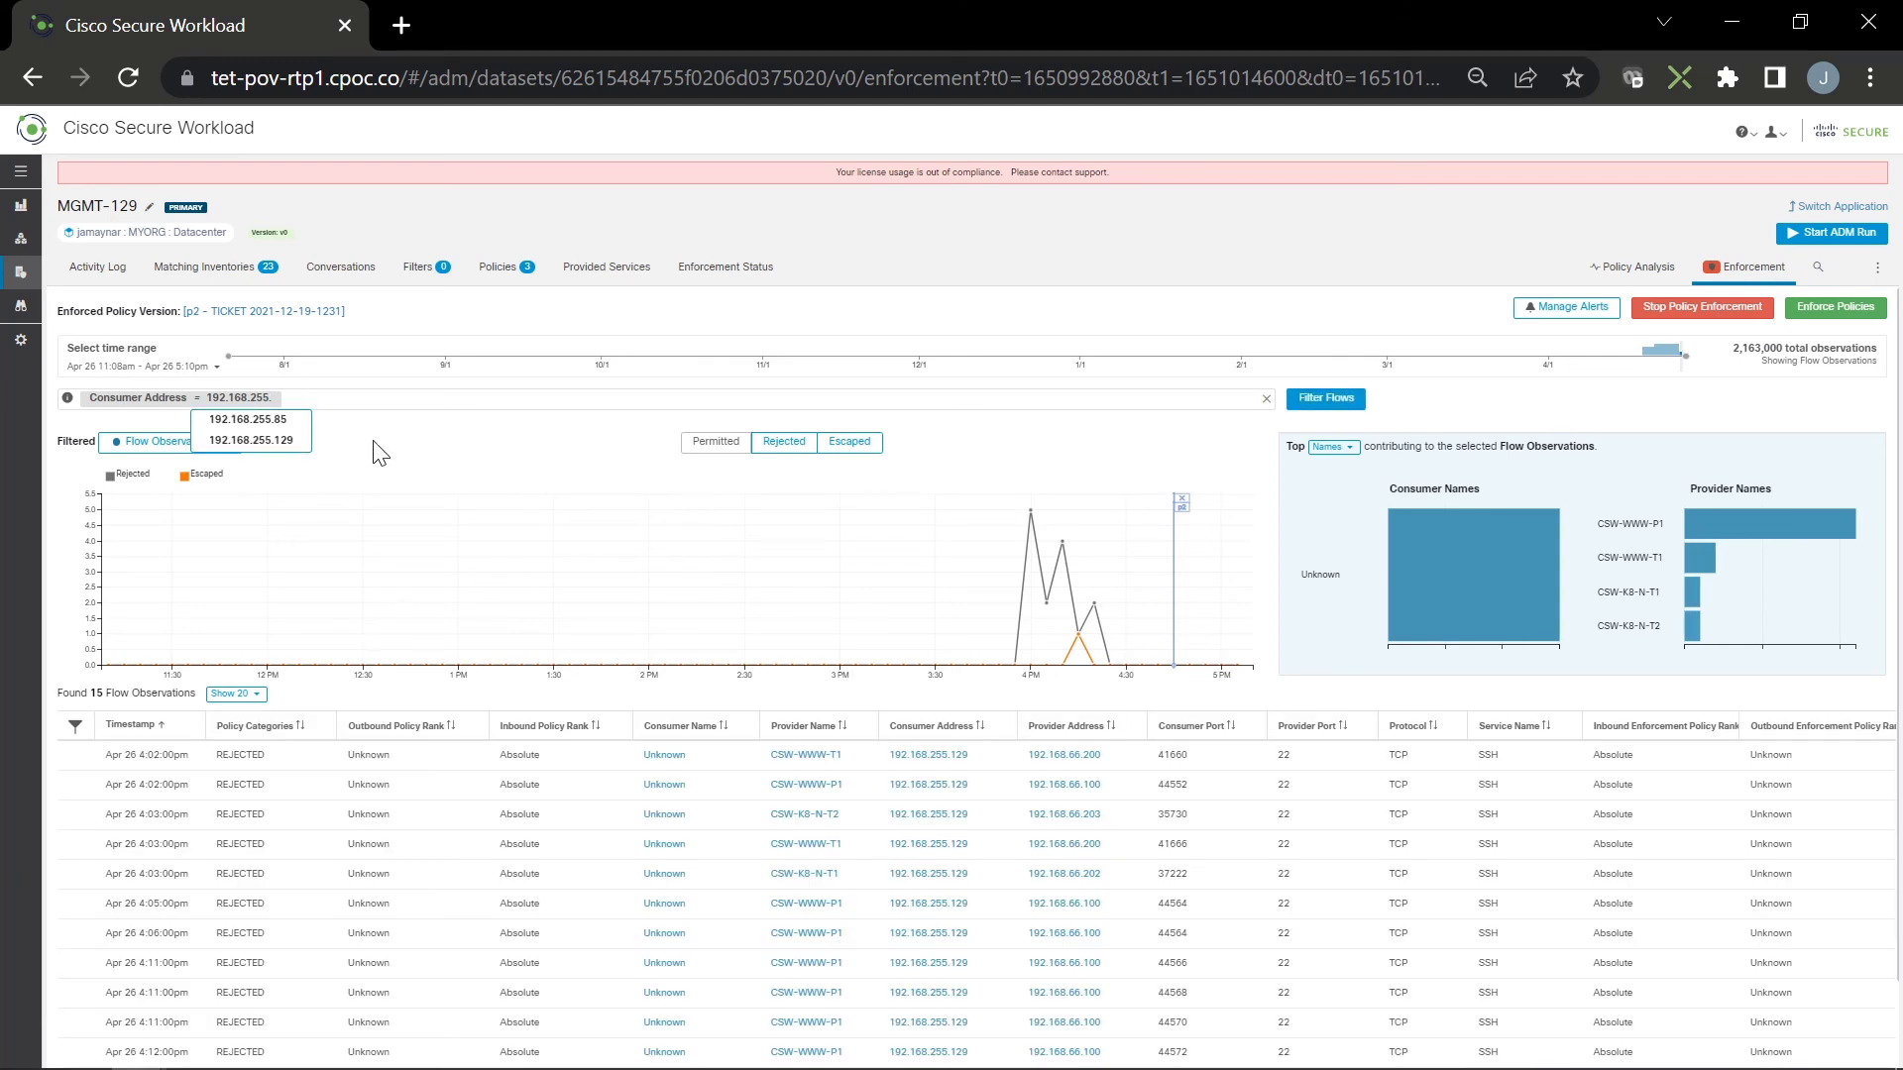
text(85)
key(Return)
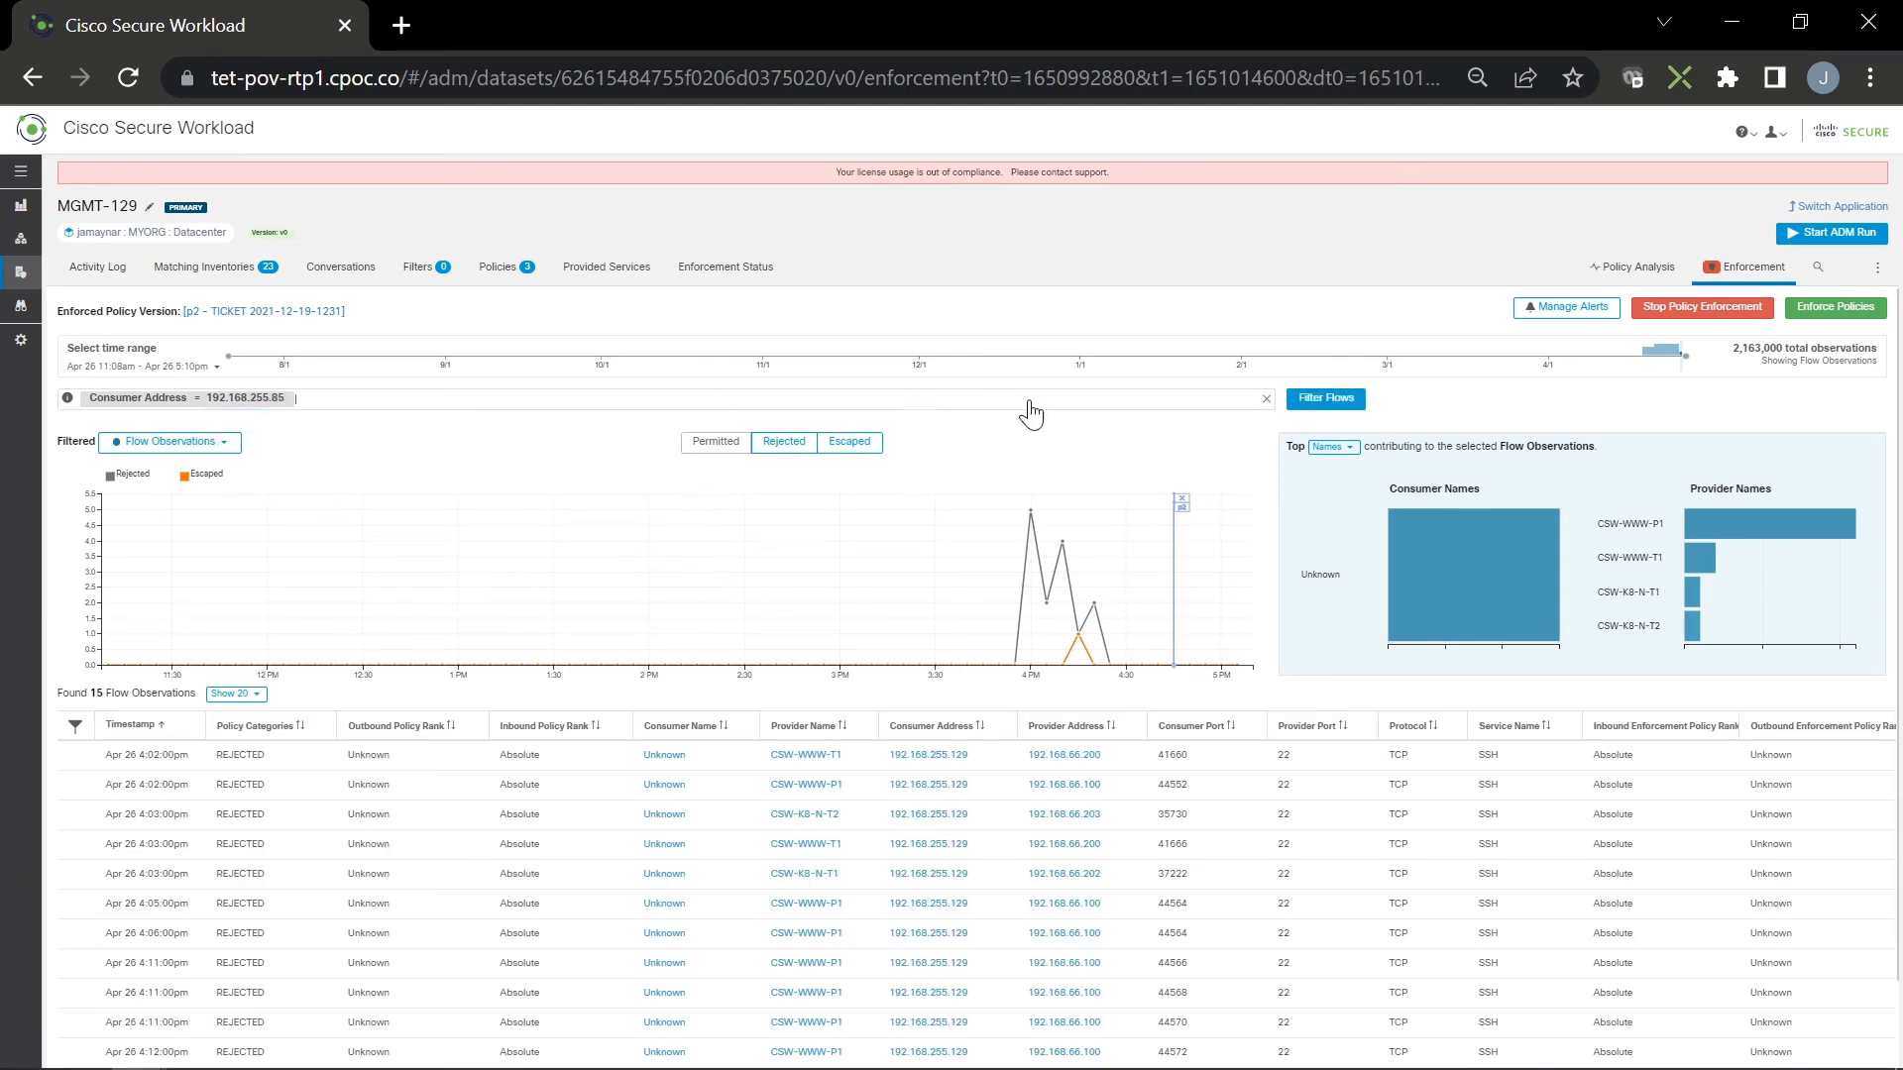
click(1326, 399)
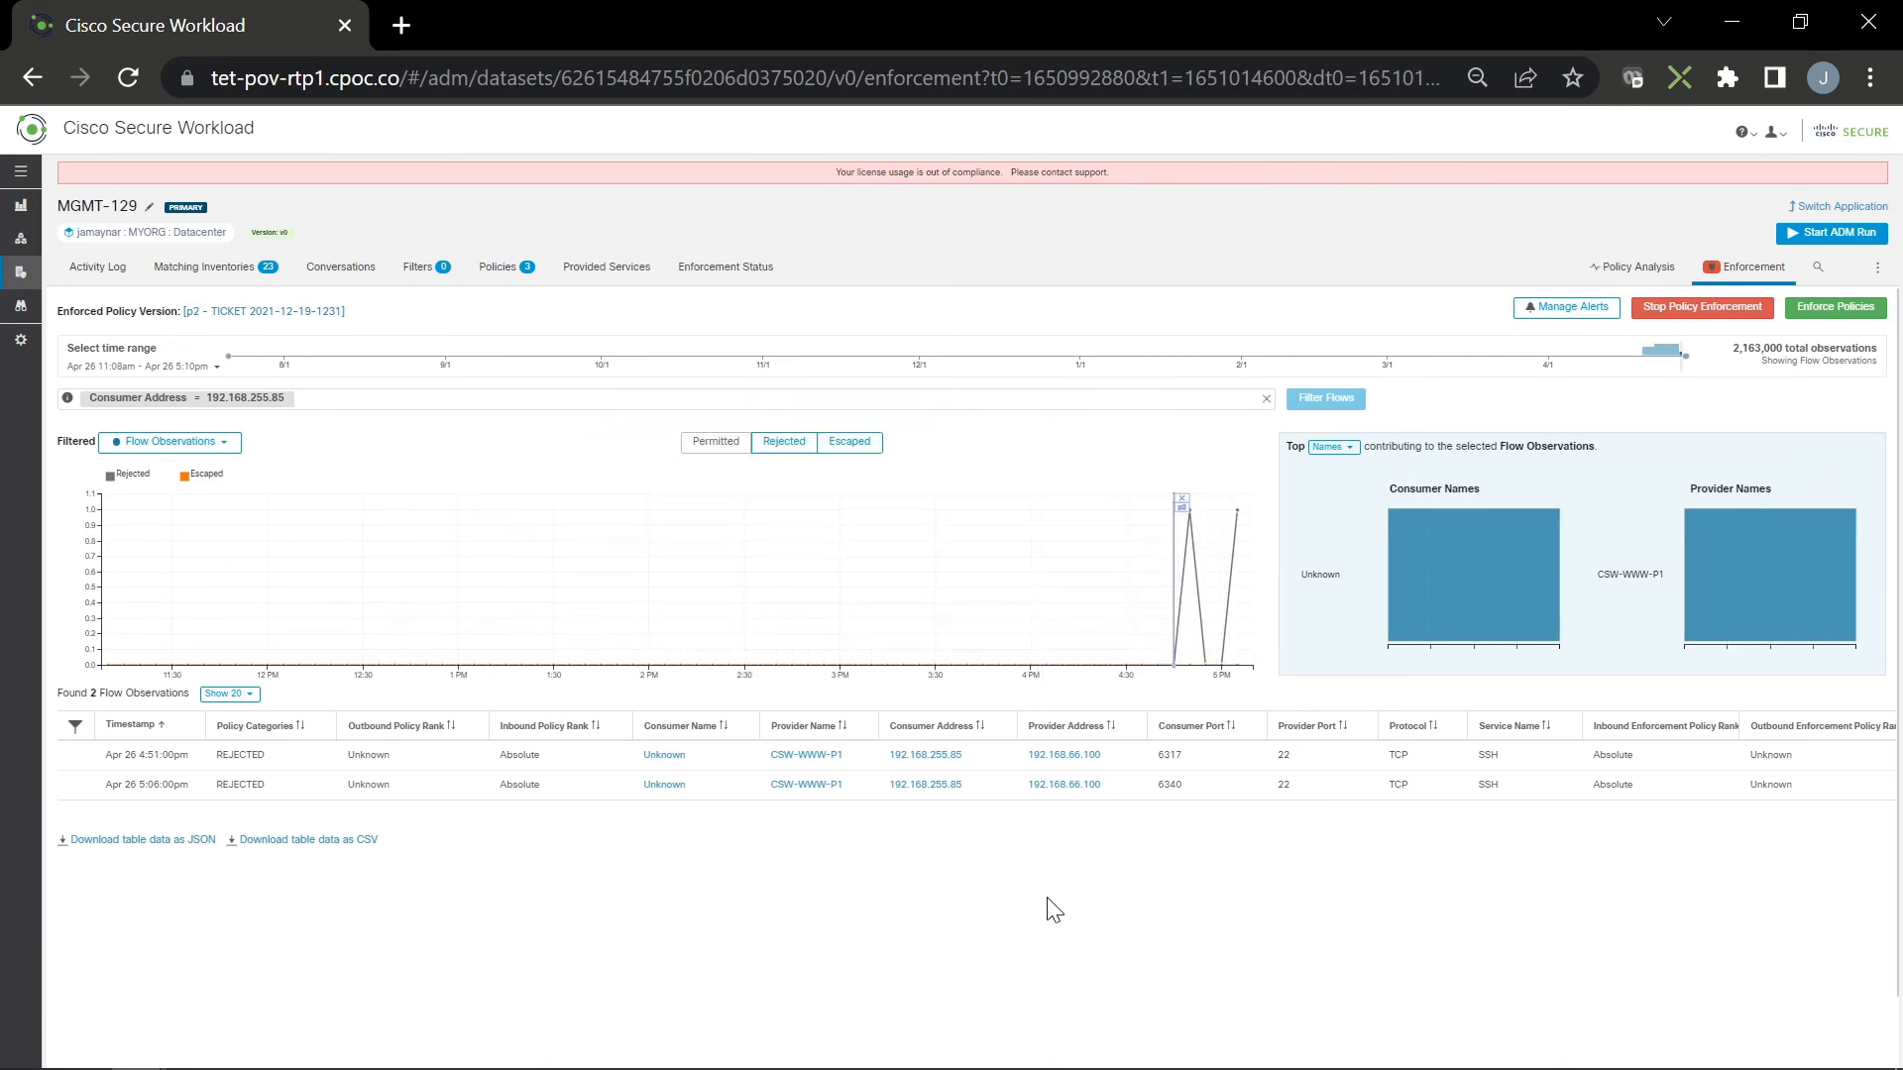
click(984, 755)
scroll(986, 763, down, 4)
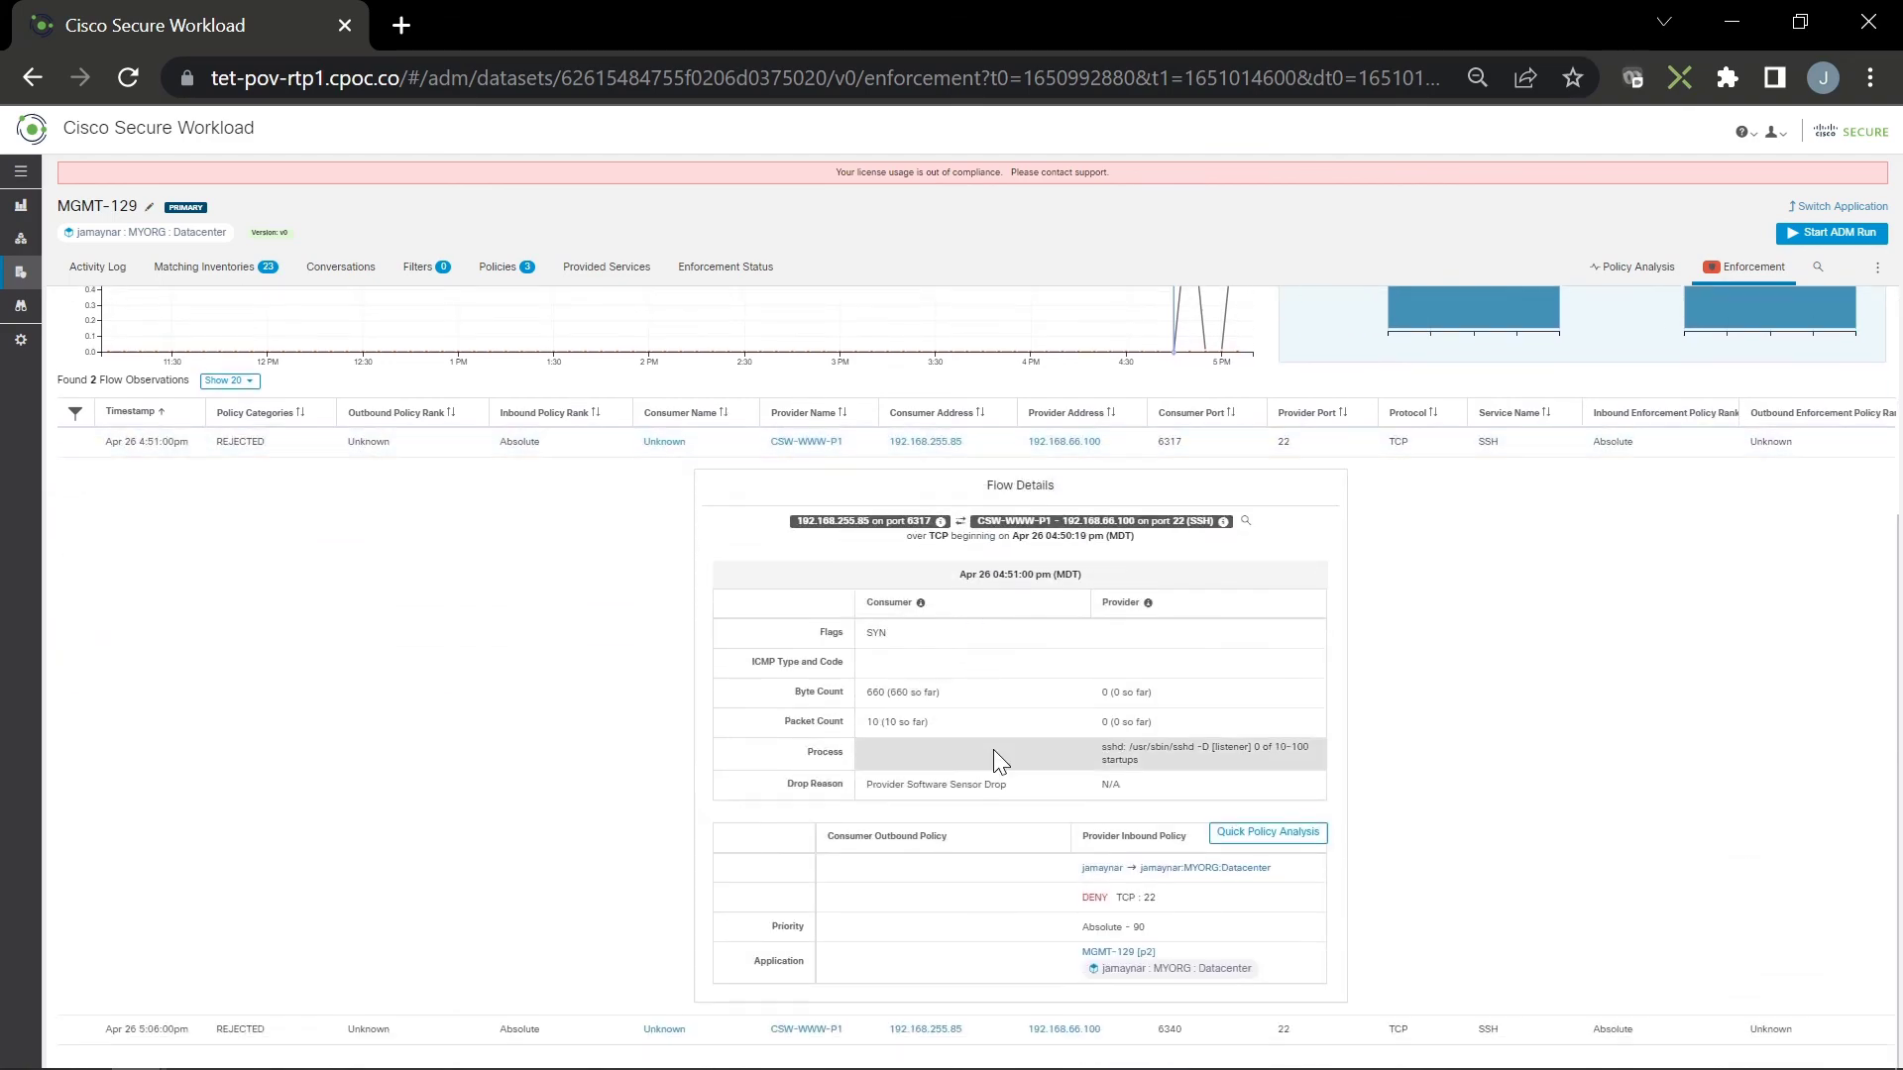